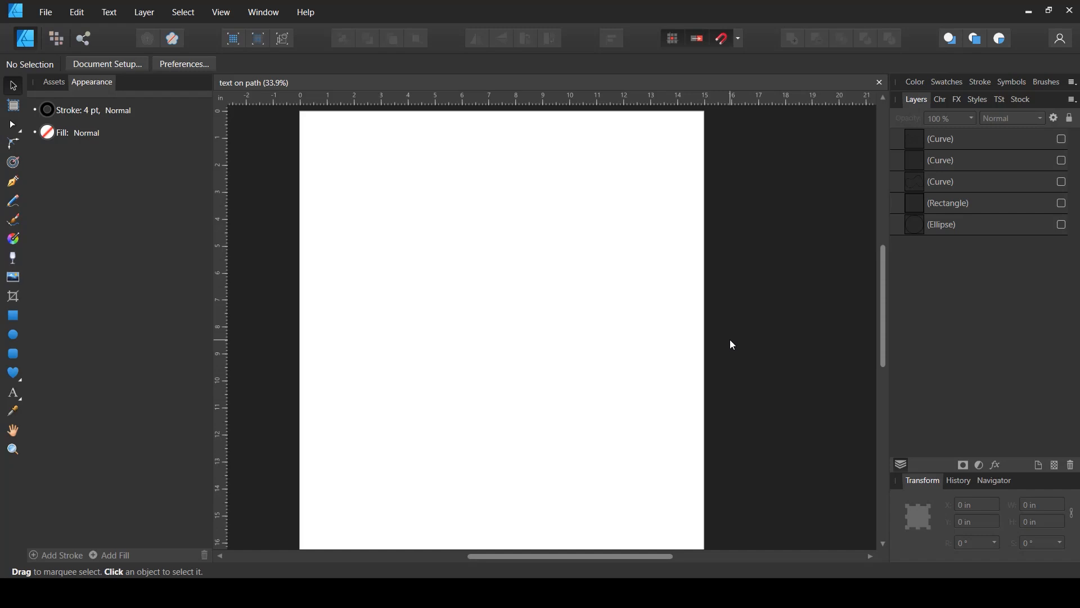
Make the ellipse, the rectangle and the closed curve visible on the page
left_click(1061, 225)
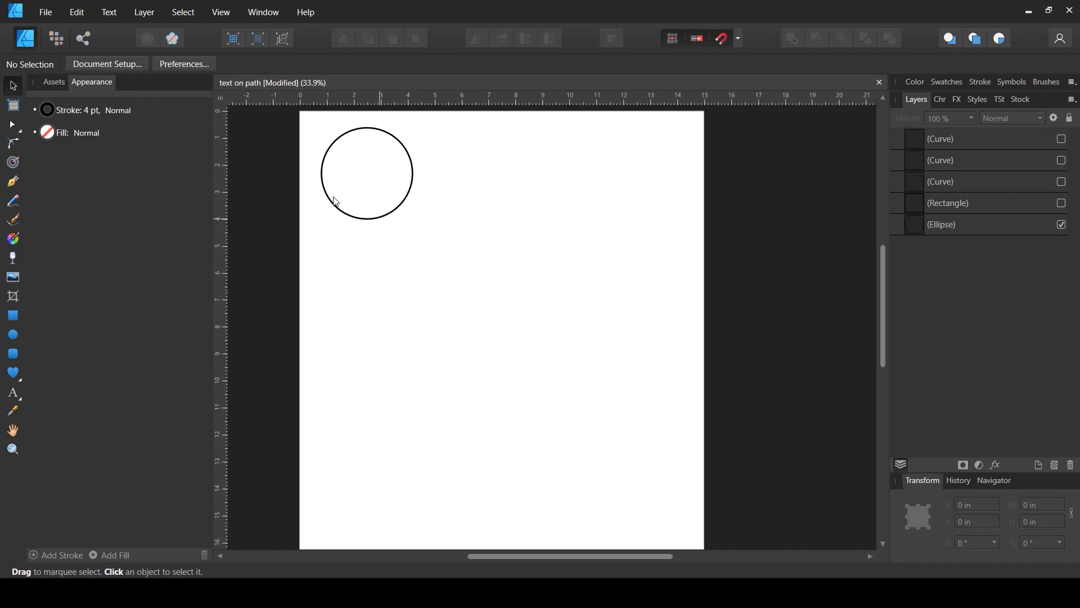
left_click(1062, 204)
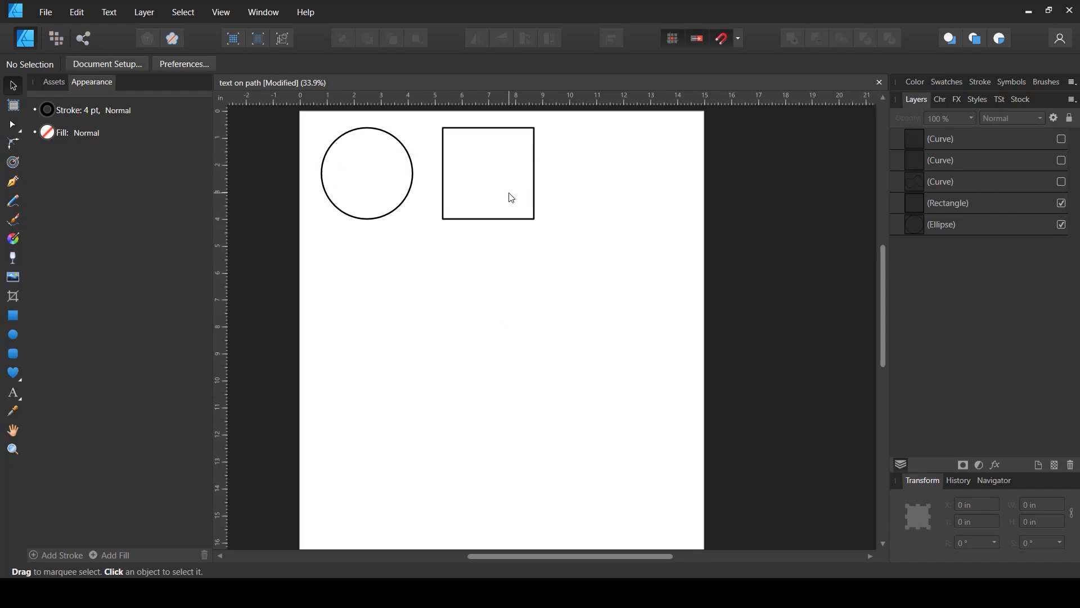
left_click(1061, 183)
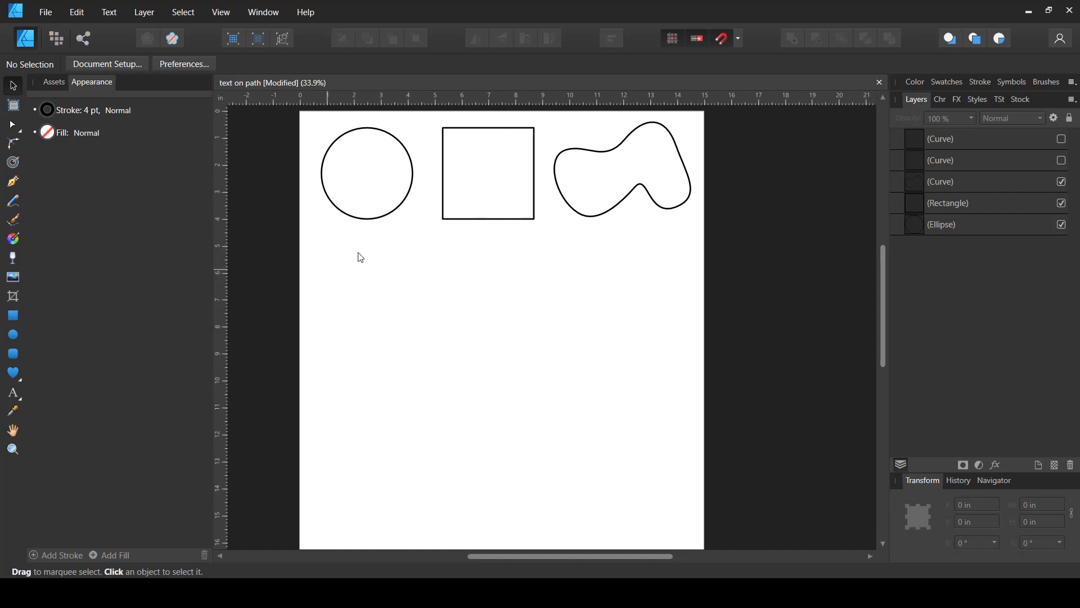
left_click_drag(321, 269, 518, 180)
left_click(343, 309)
left_click(19, 379)
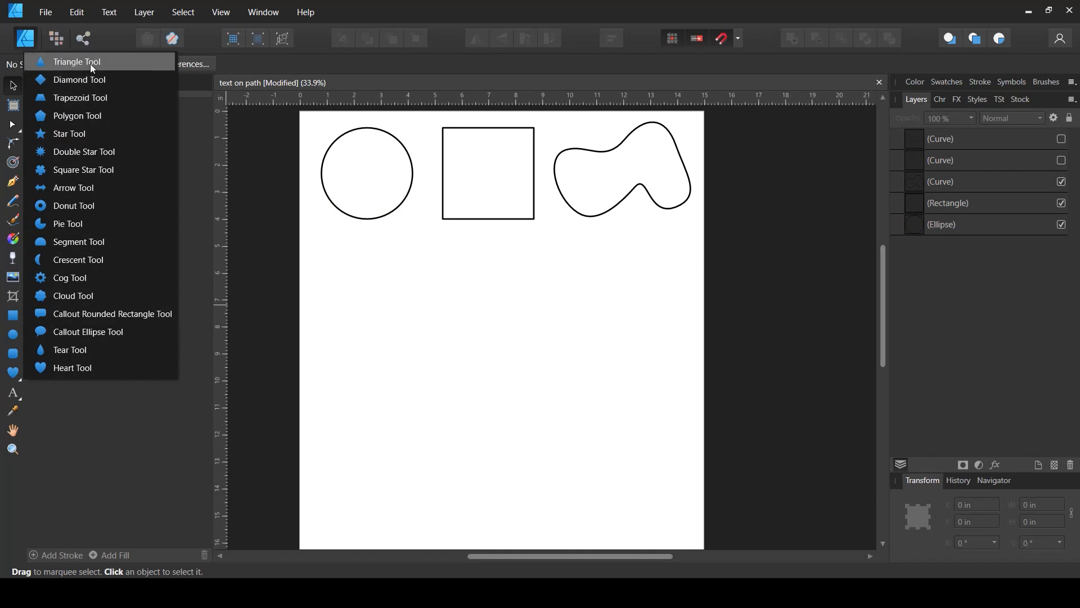
left_click(403, 241)
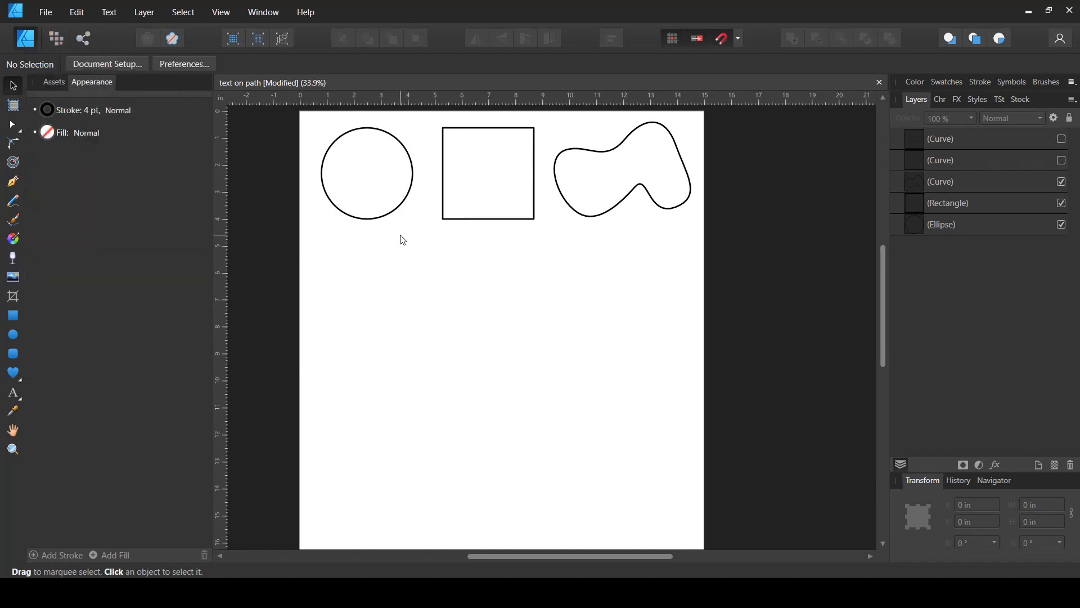
Show the two remaining open curves and examine their start and end nodes with the Node Tool
left_click(1061, 161)
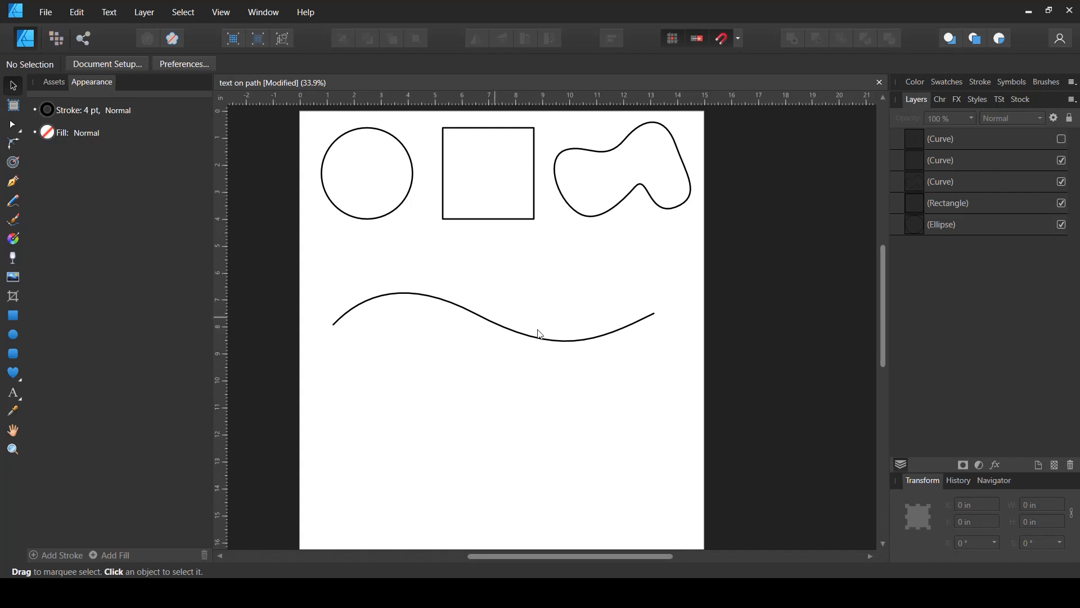
left_click(1063, 140)
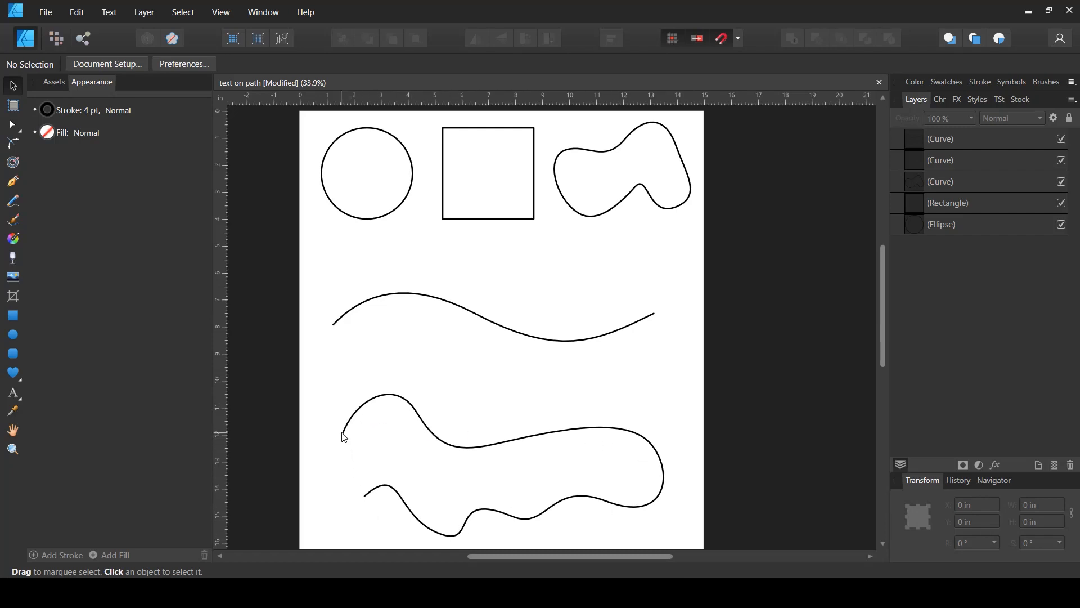
left_click(462, 450)
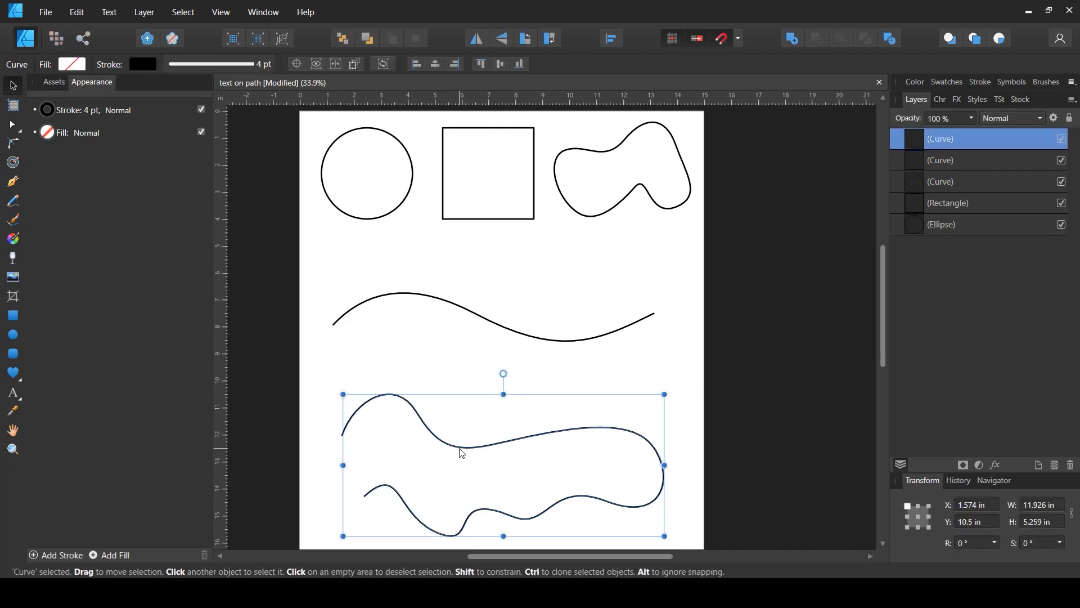
left_click(13, 129)
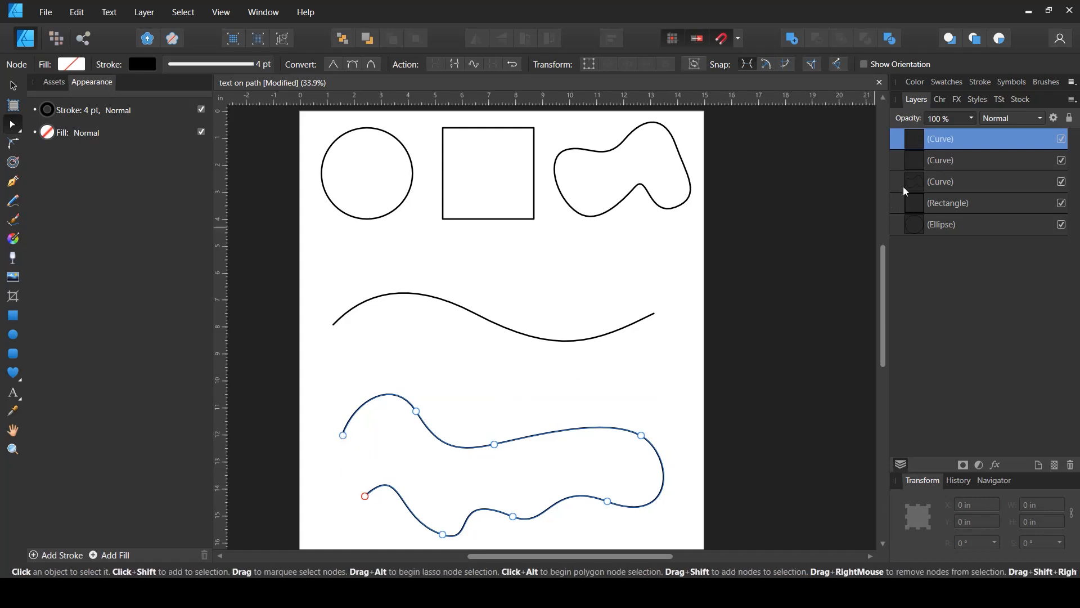
left_click(940, 162)
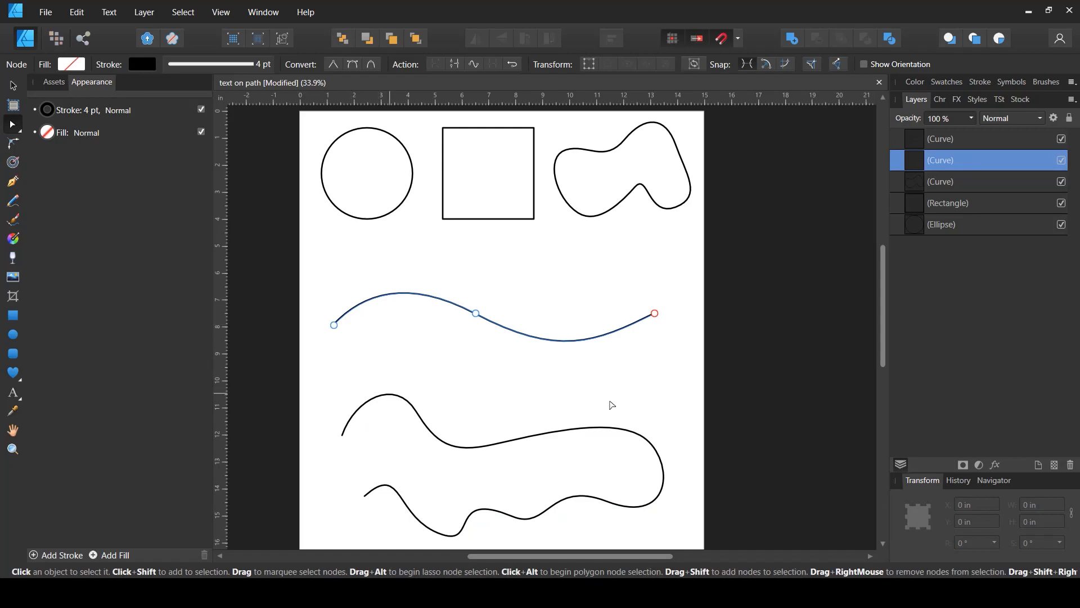
left_click(999, 140)
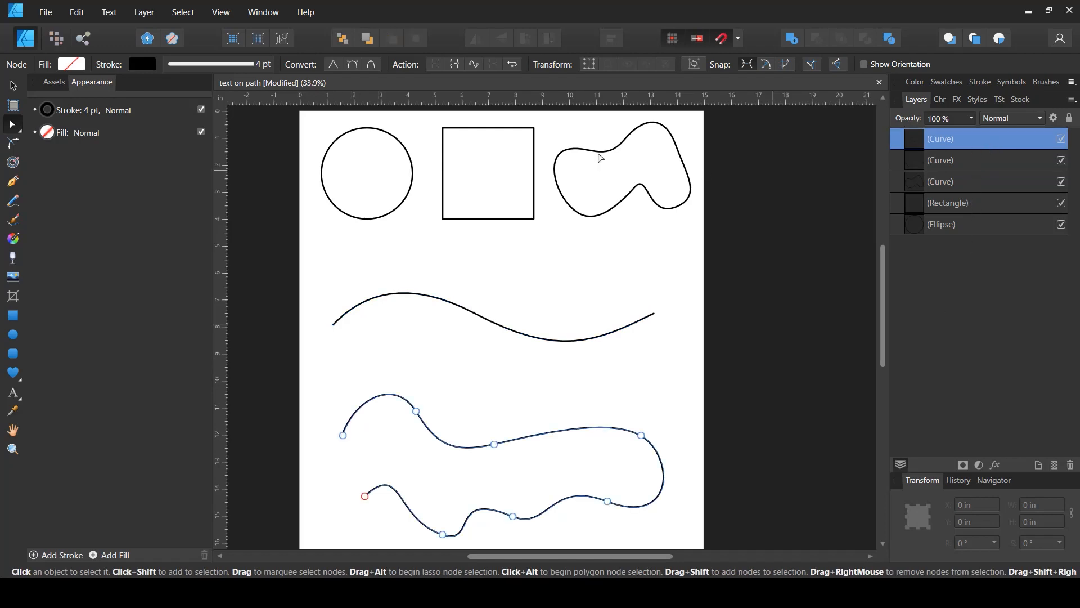
left_click(13, 86)
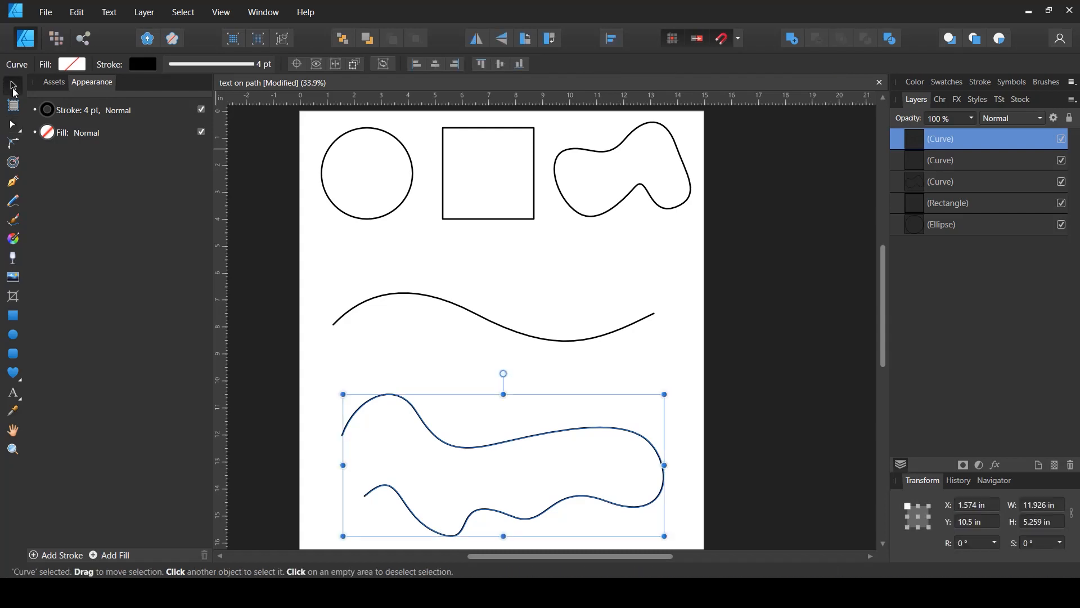
left_click(377, 297)
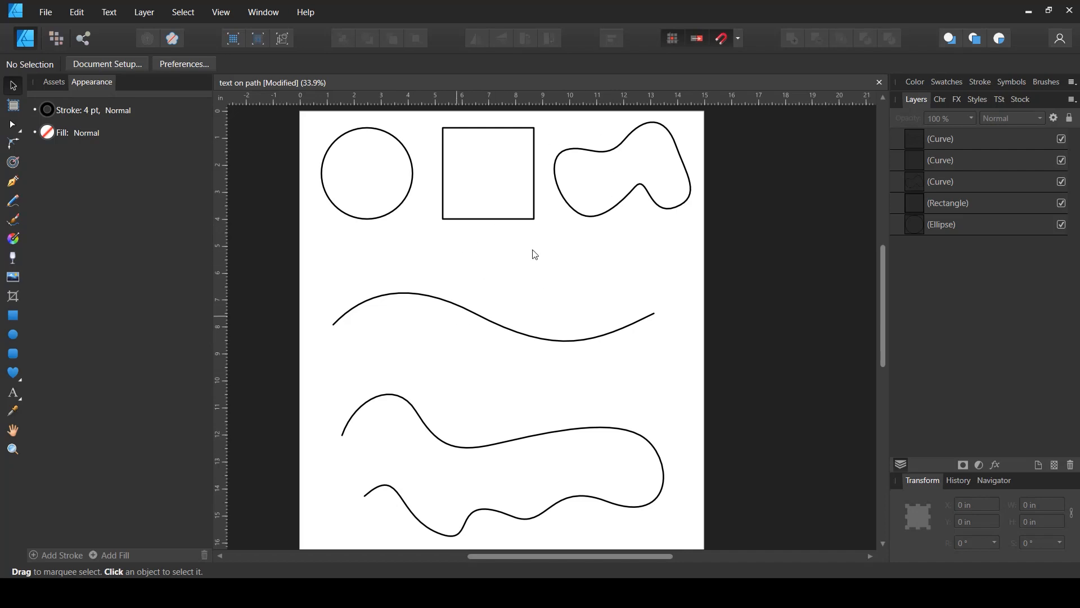
Hide all three curves and the rectangle, keeping only the ellipse shown
left_click(1061, 160)
left_click(1061, 139)
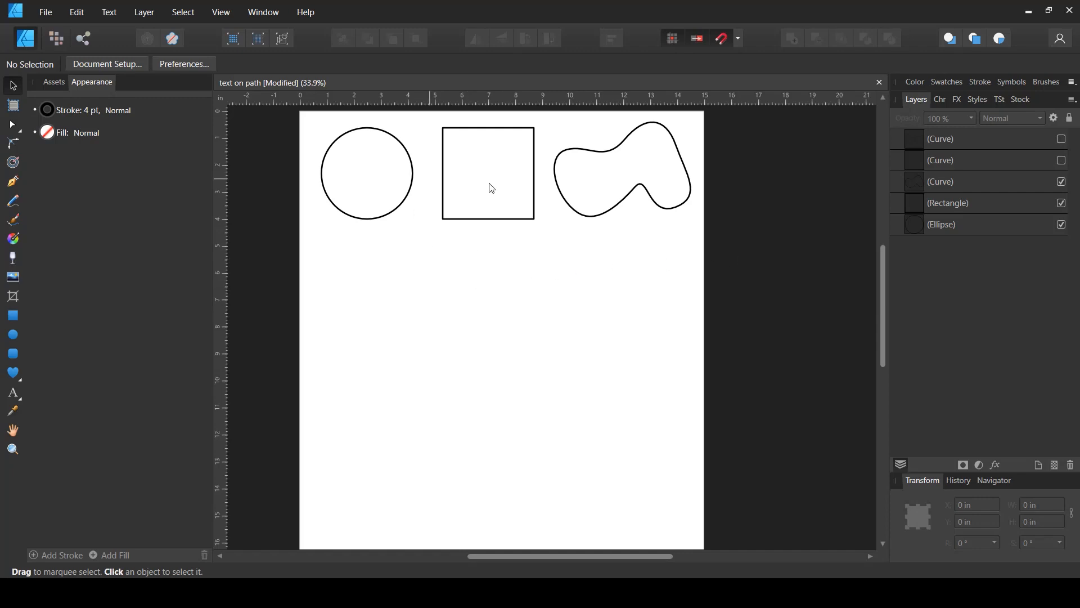
left_click(1061, 182)
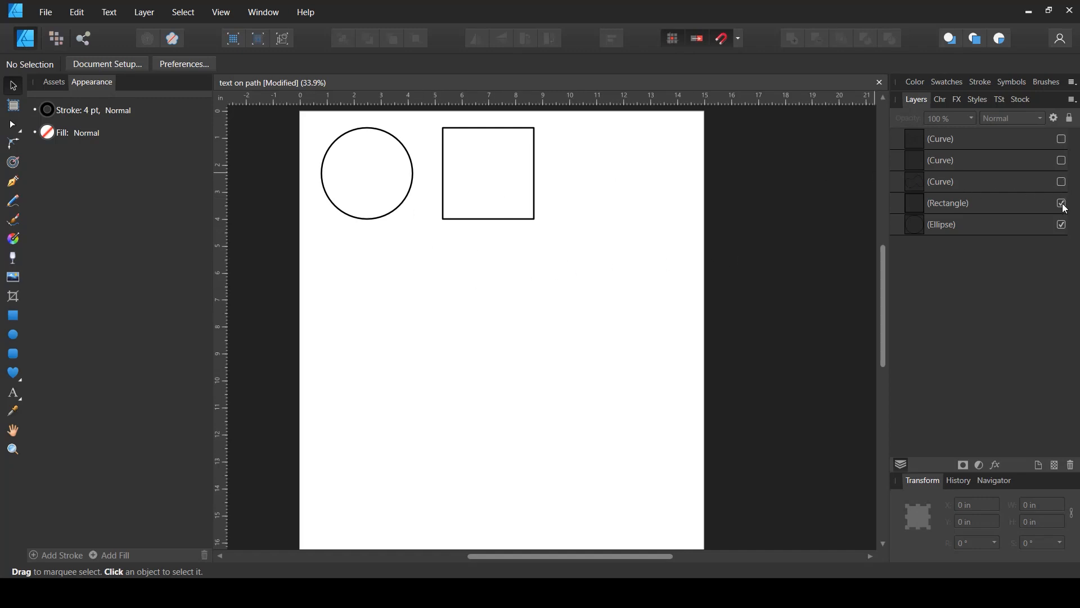
left_click(1062, 203)
left_click_drag(468, 229, 551, 315)
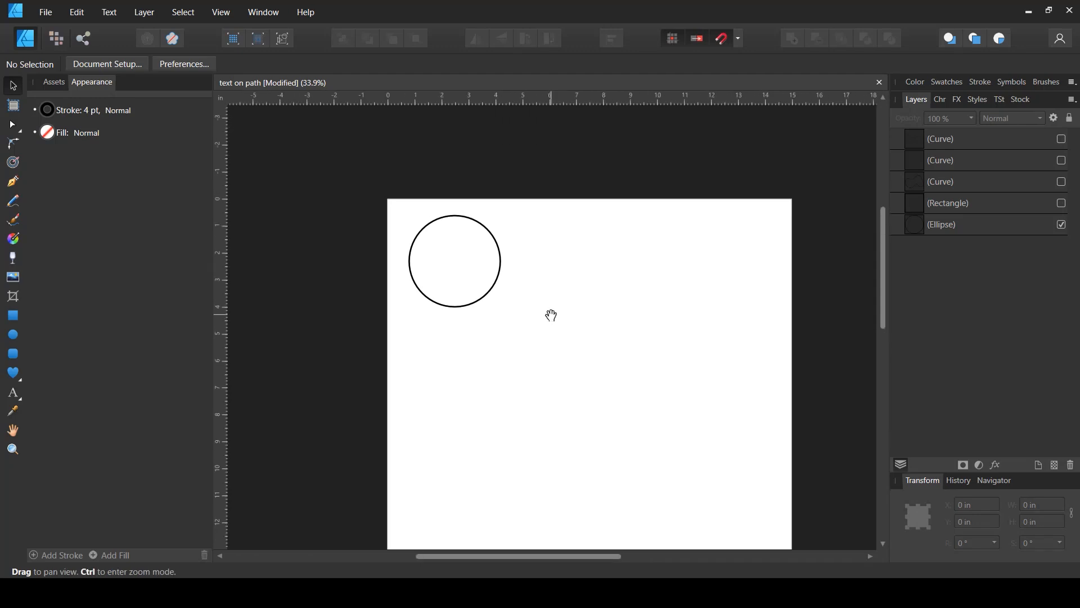
scroll(475, 277, "up", 3)
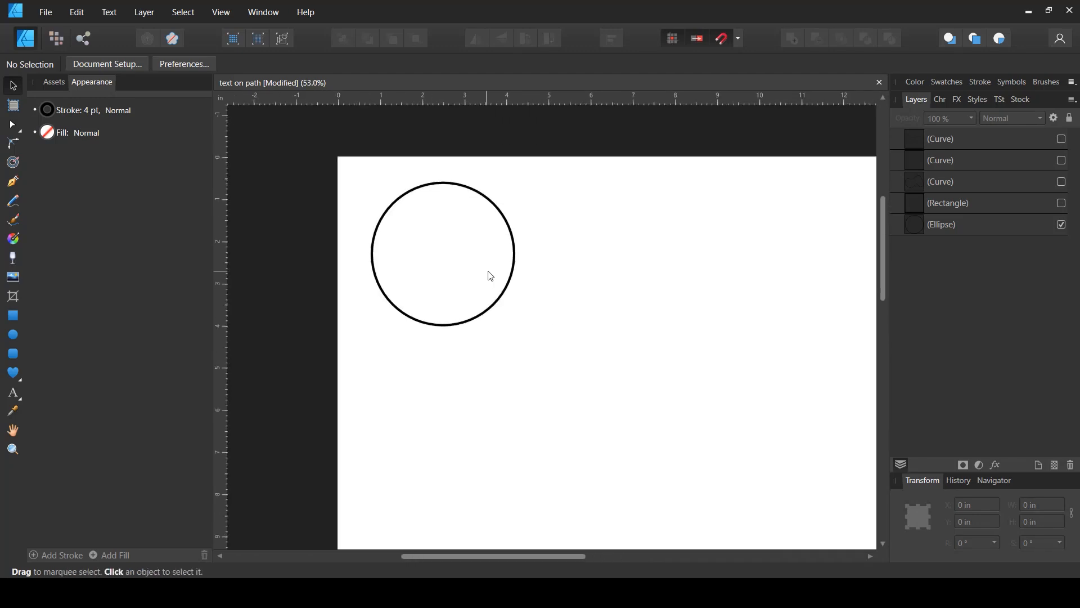
scroll(525, 275, "up", 1)
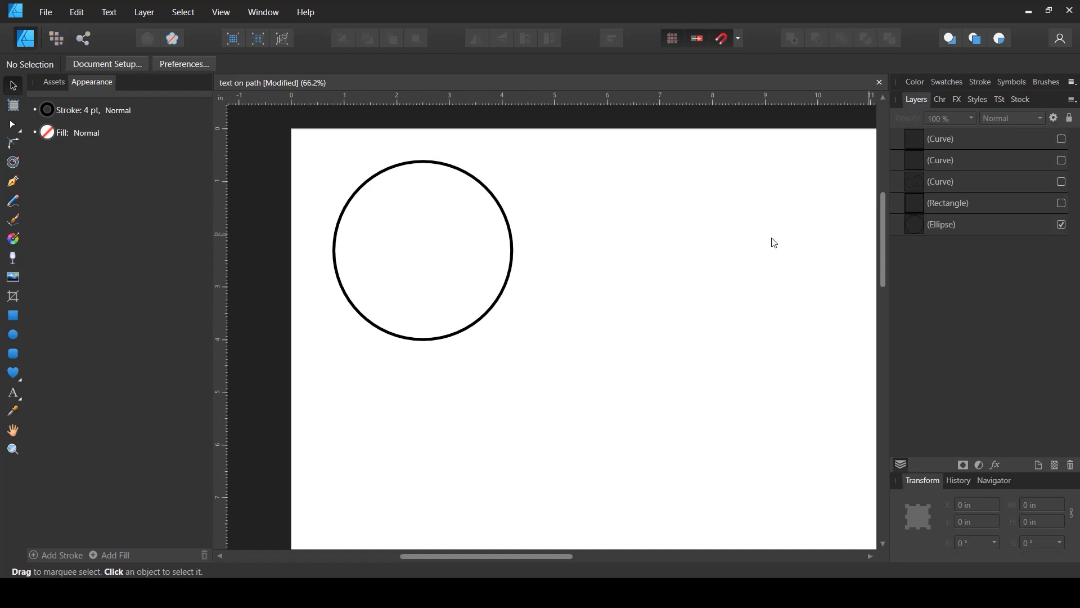
Convert the ellipse to a text path with the Artistic Text Tool and enter "Business Click Tutorial" along its outside
left_click(15, 406)
left_click(19, 399)
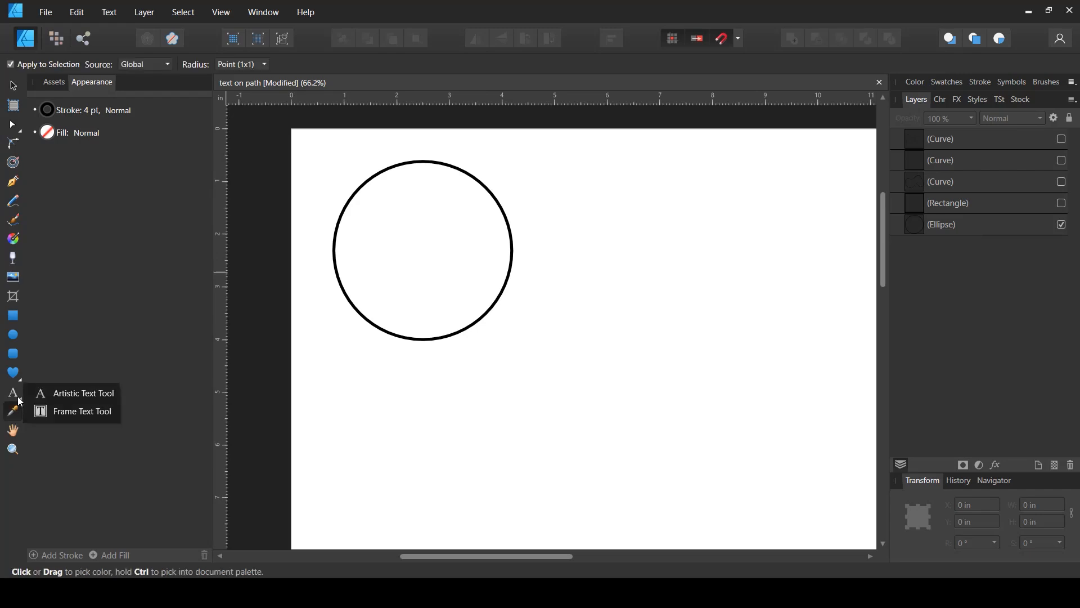
left_click(64, 414)
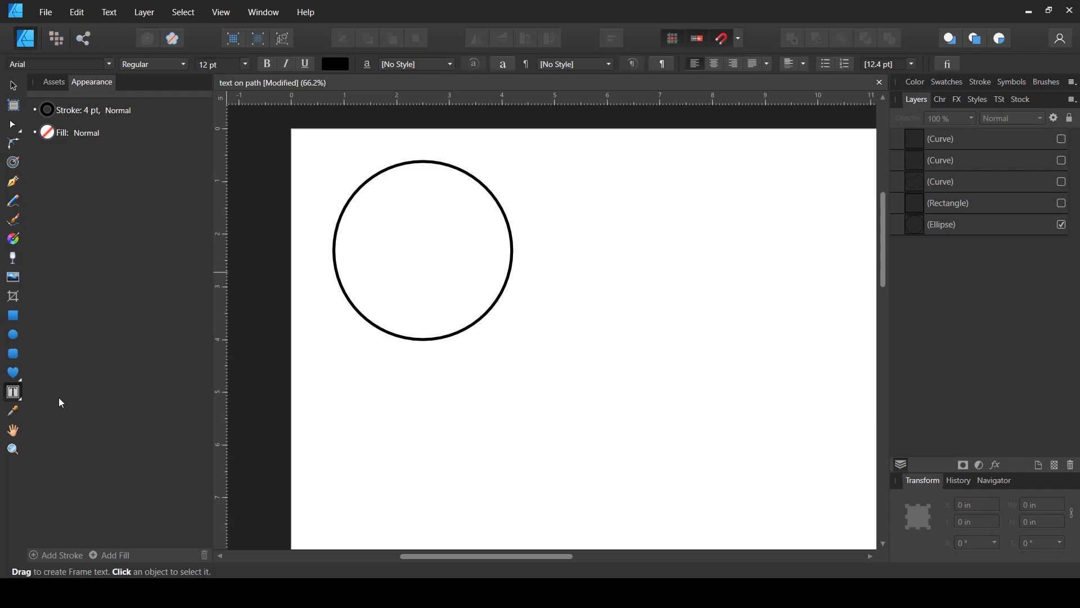
left_click(21, 399)
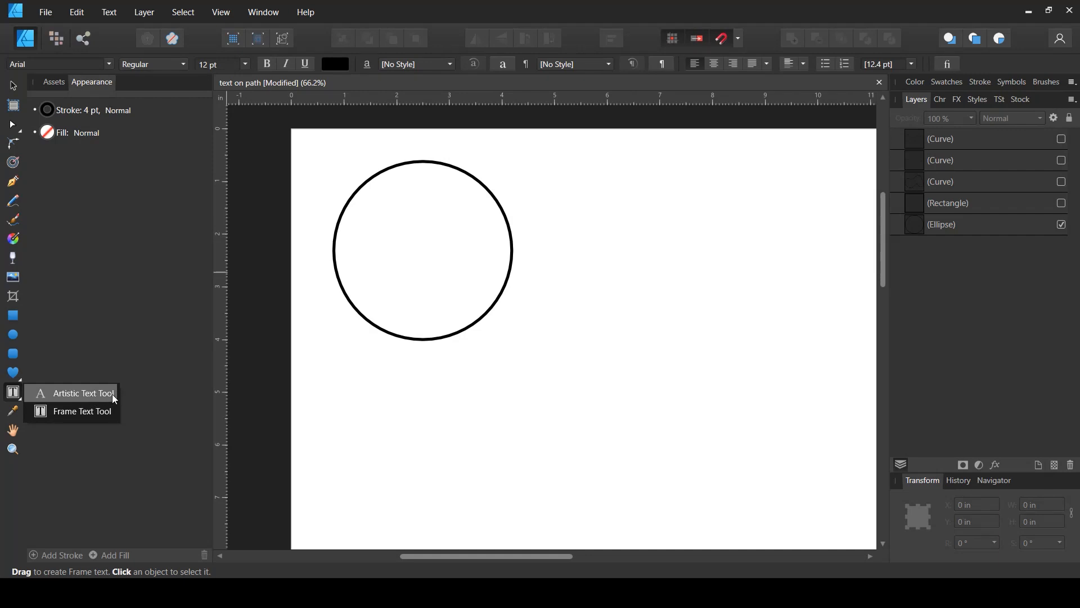
left_click(65, 398)
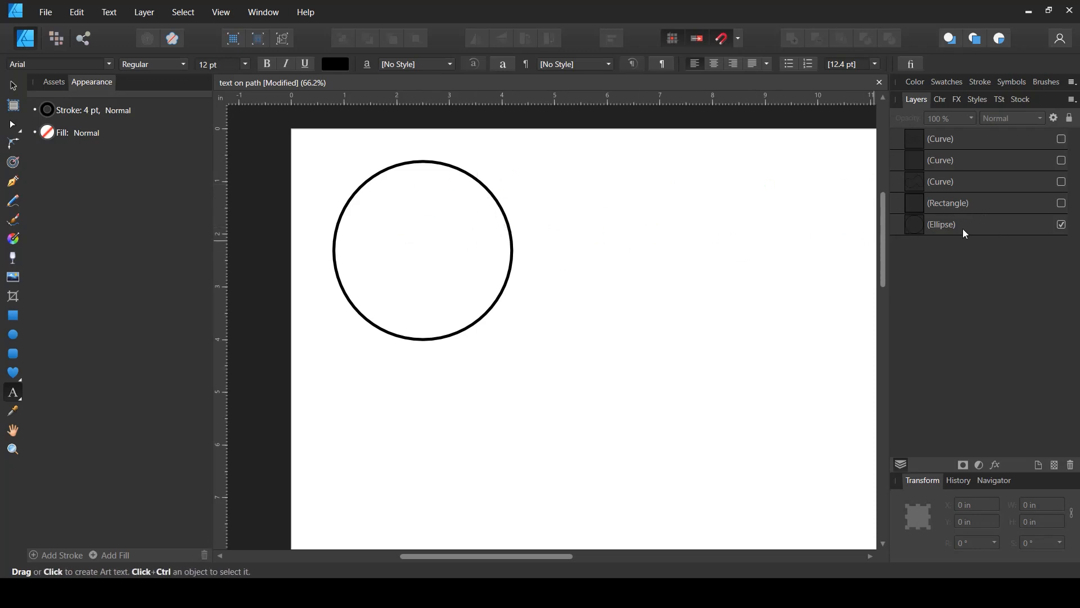
left_click(936, 227)
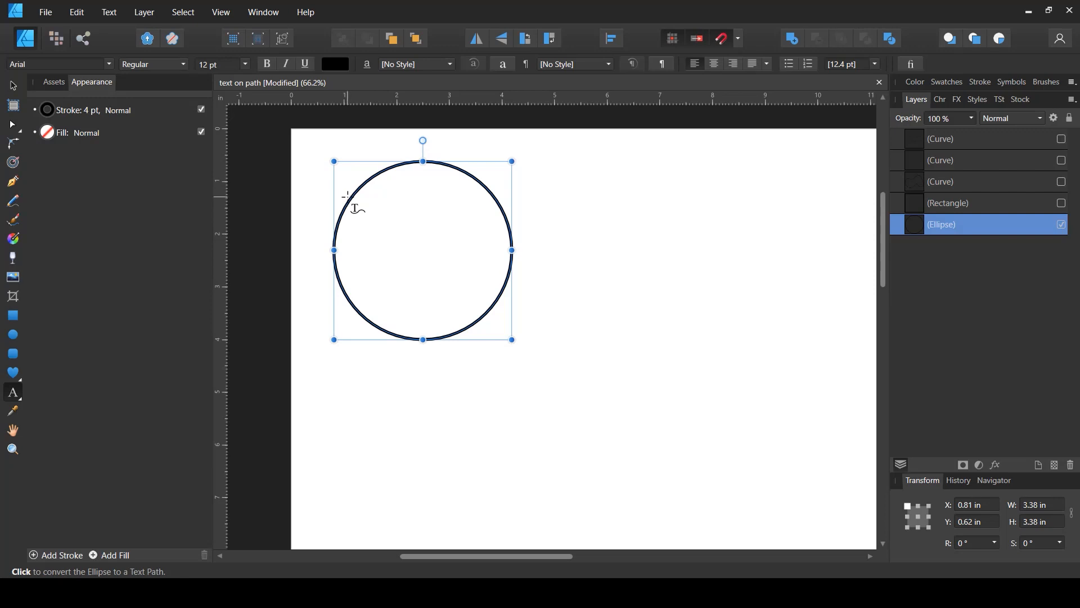
left_click(346, 196)
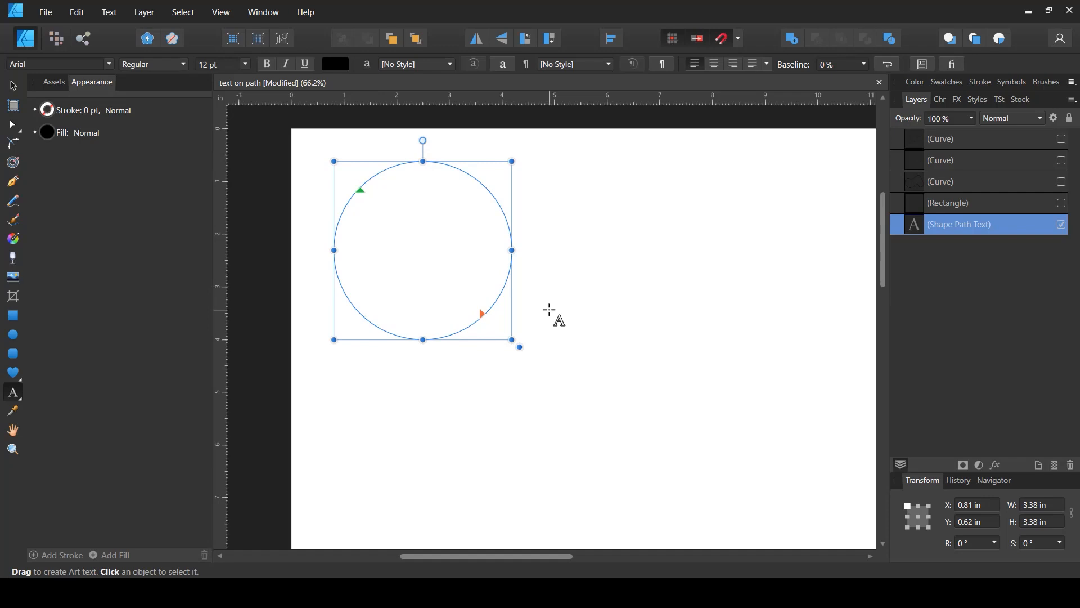
type("Business Click Tutorial")
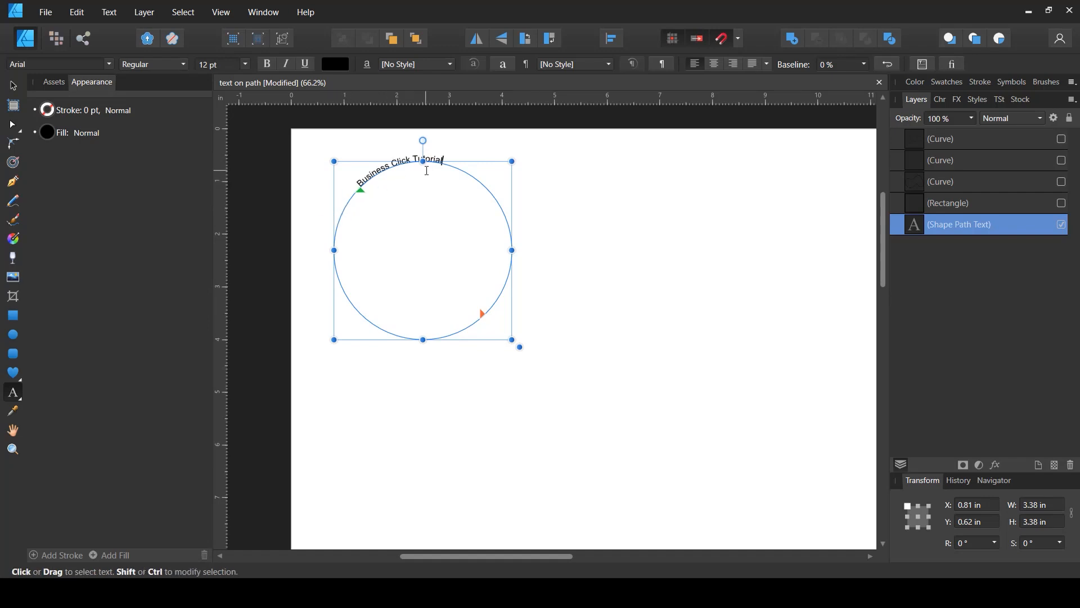
Set the whole "Business Click Tutorial" path text to 30 pt and deselect it
triple_click(363, 184)
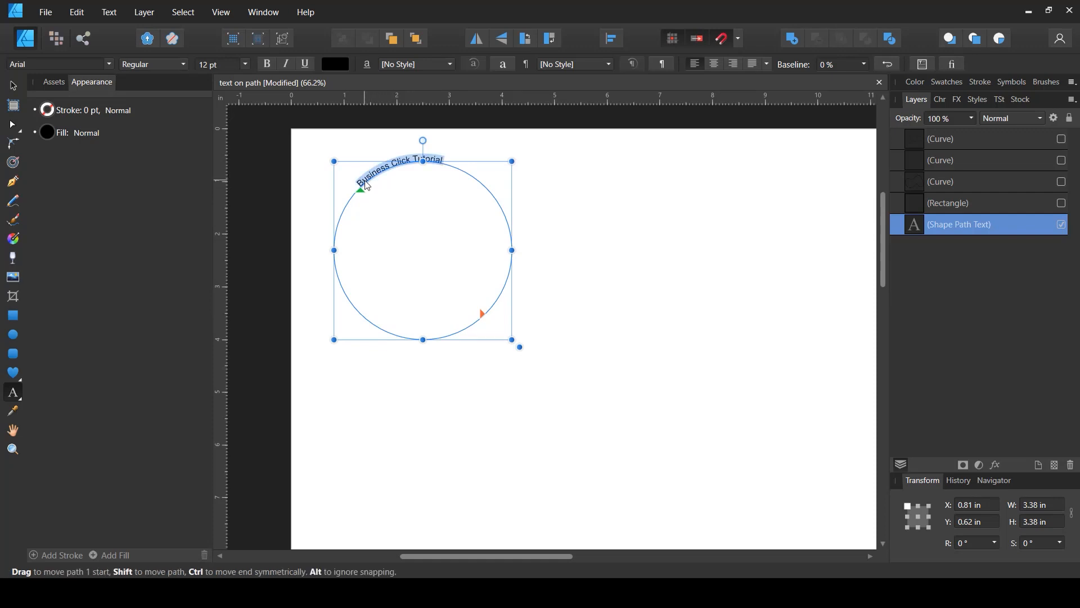
left_click(245, 63)
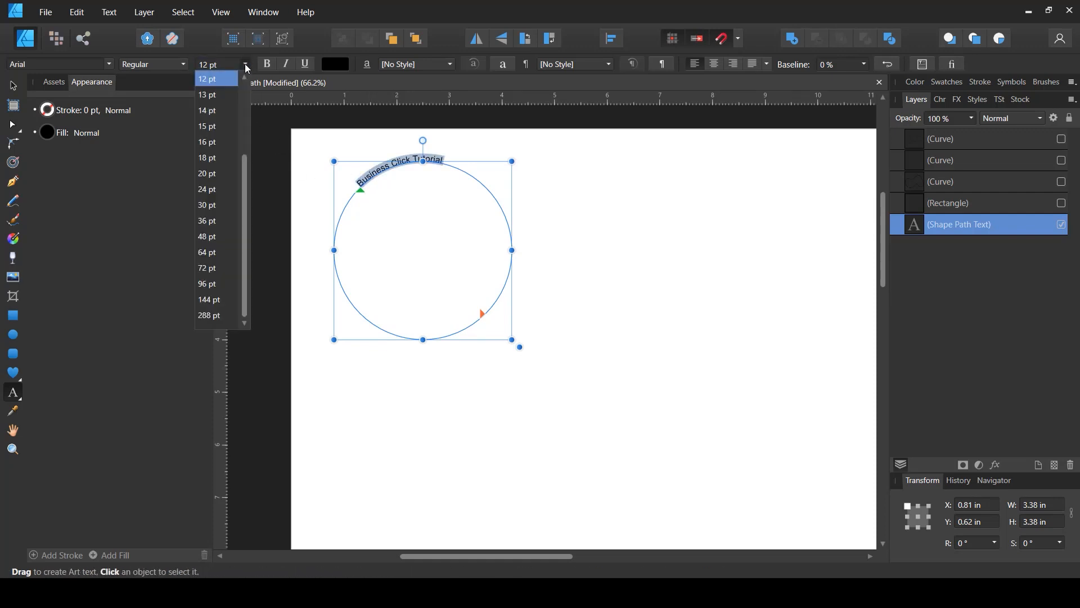
left_click(216, 206)
left_click(13, 85)
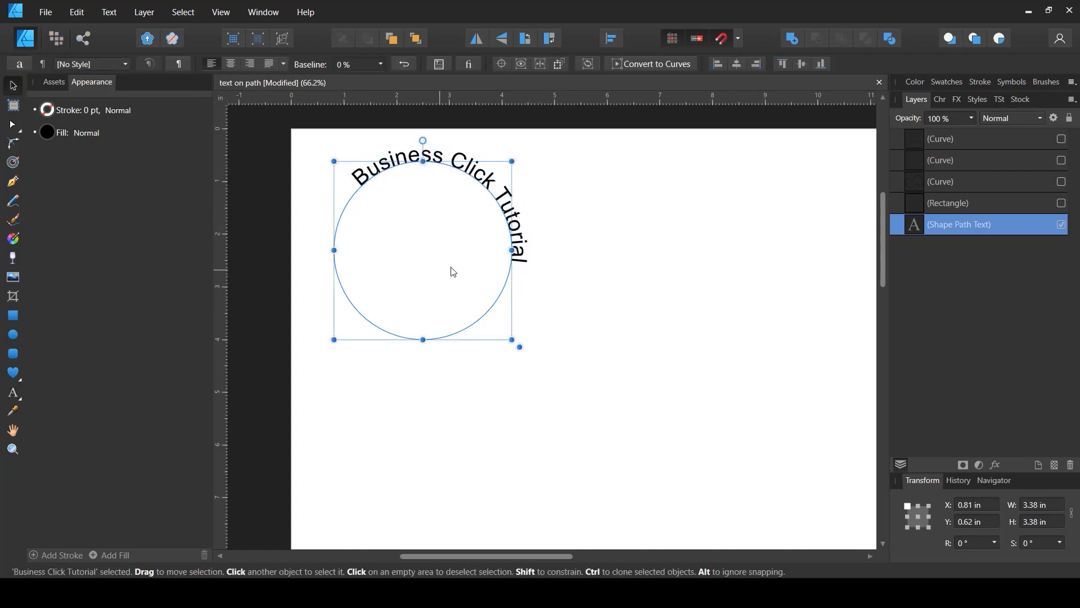
left_click(454, 272)
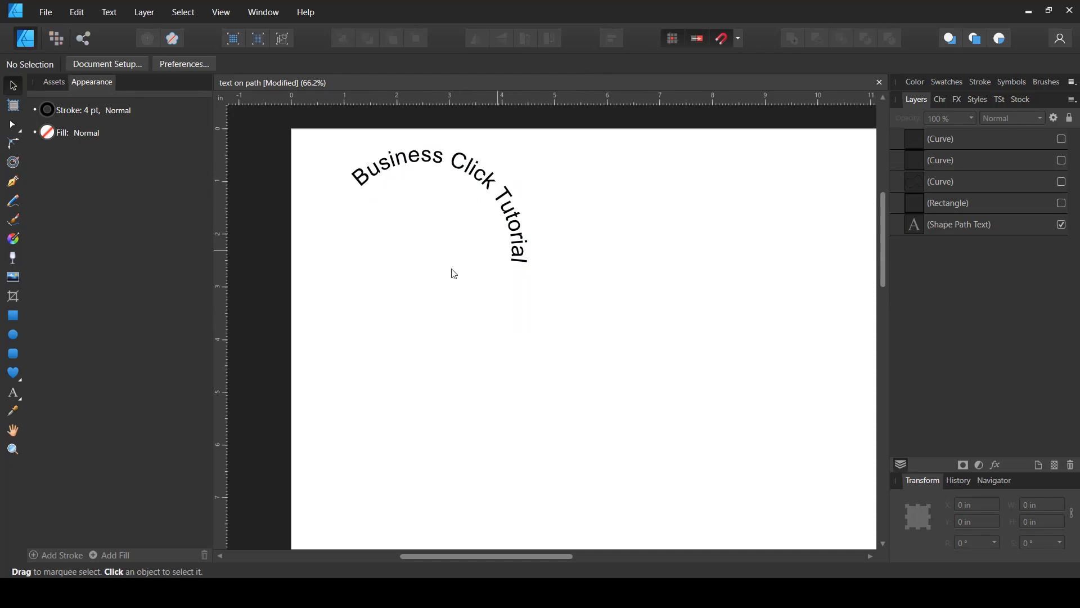
Move the start of the circular path text to the circle's leftmost point with the Artistic Text Tool
left_click(474, 176)
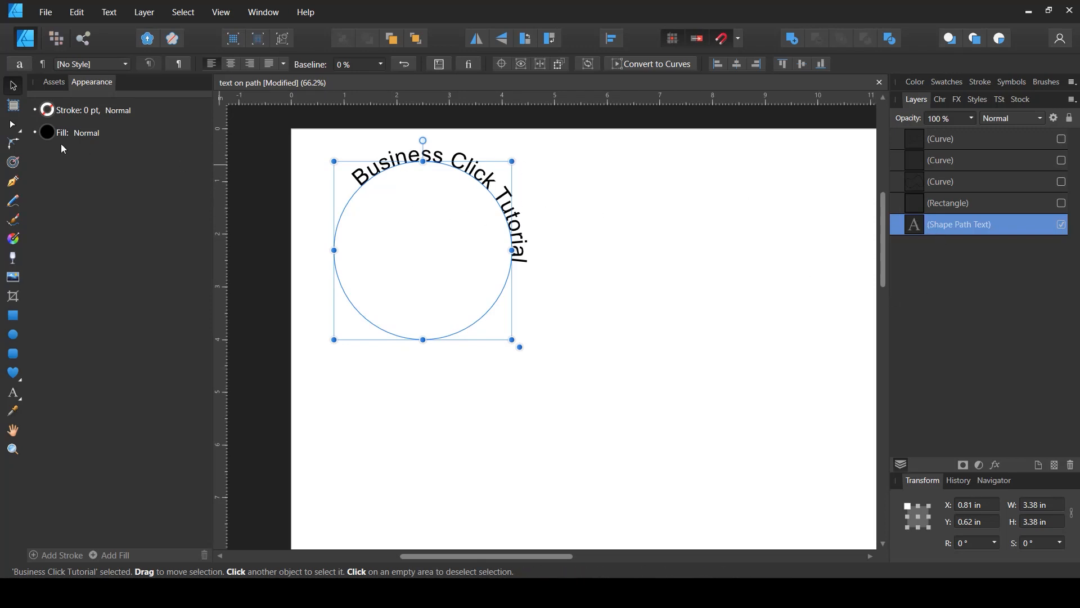
left_click(15, 393)
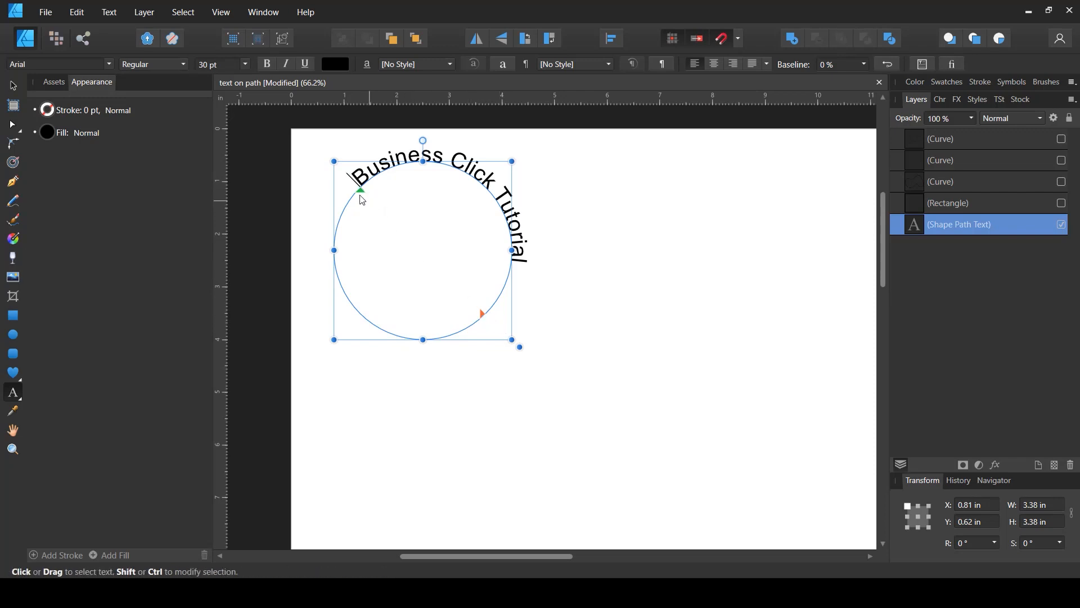
left_click_drag(361, 194, 347, 251)
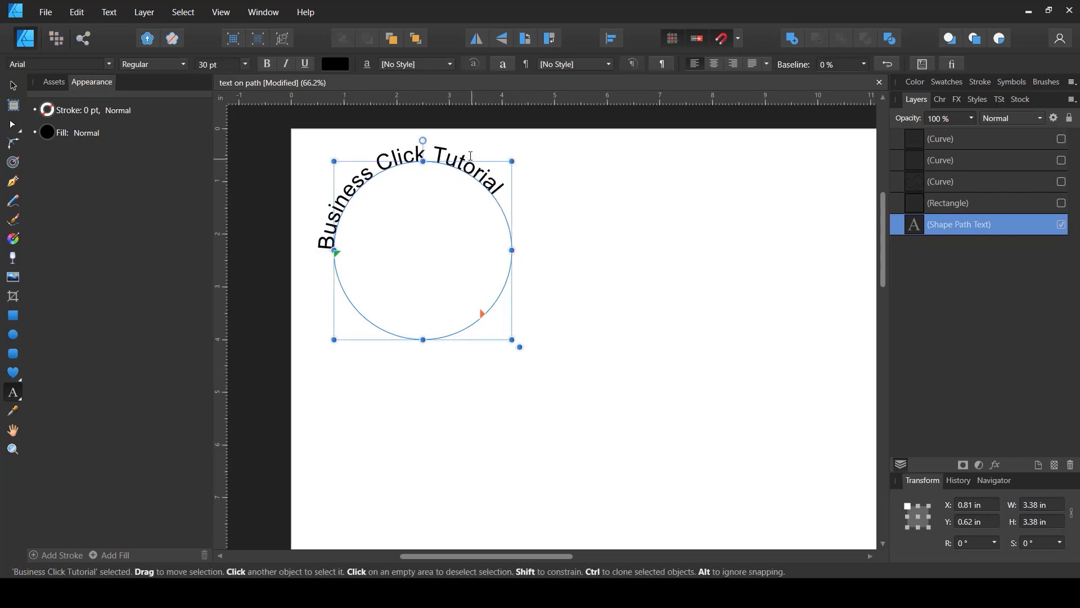
Try centre alignment on the circular path text and return it to left alignment
left_click(715, 64)
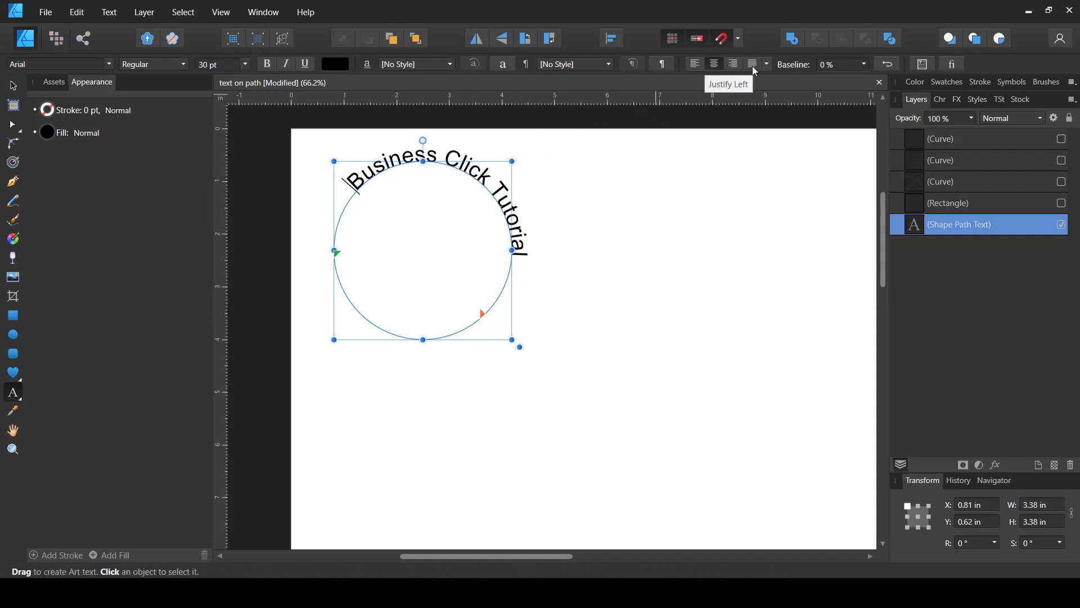
left_click(695, 64)
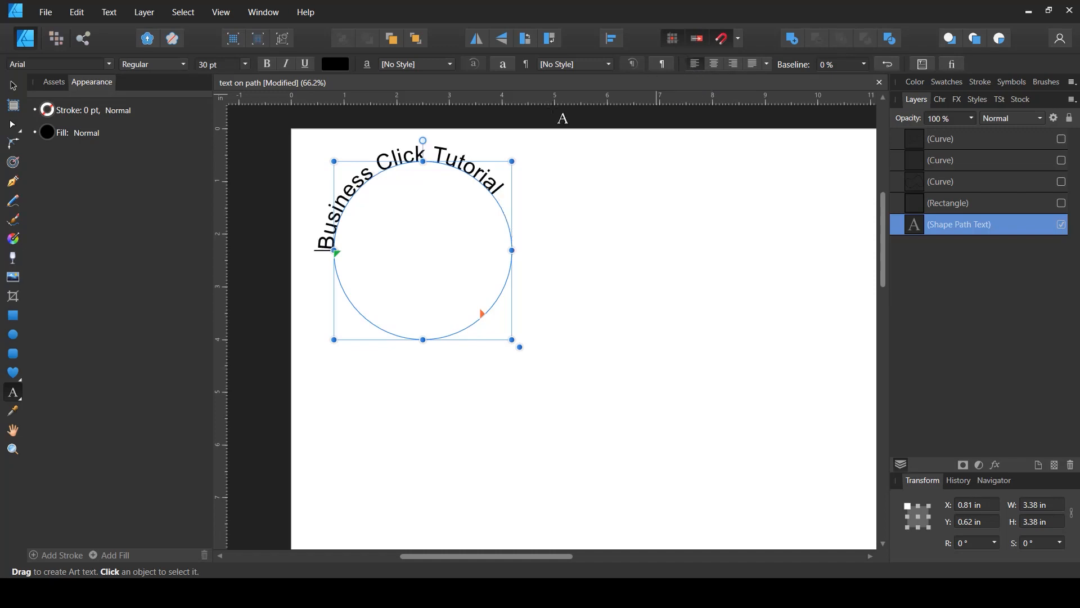
Shift the start of the path text clockwise to the upper-left part of the circle
left_click_drag(341, 258, 376, 181)
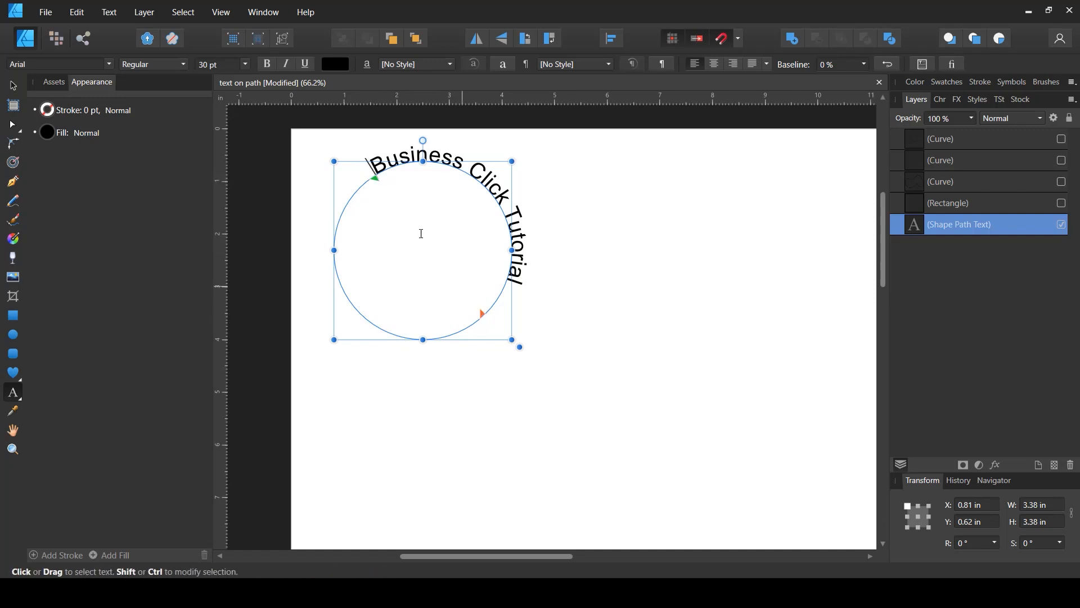
Move the outer start point of the circular text clockwise to just below the circle's rightmost point, flowing the text onto the inside
left_click_drag(379, 184, 417, 181)
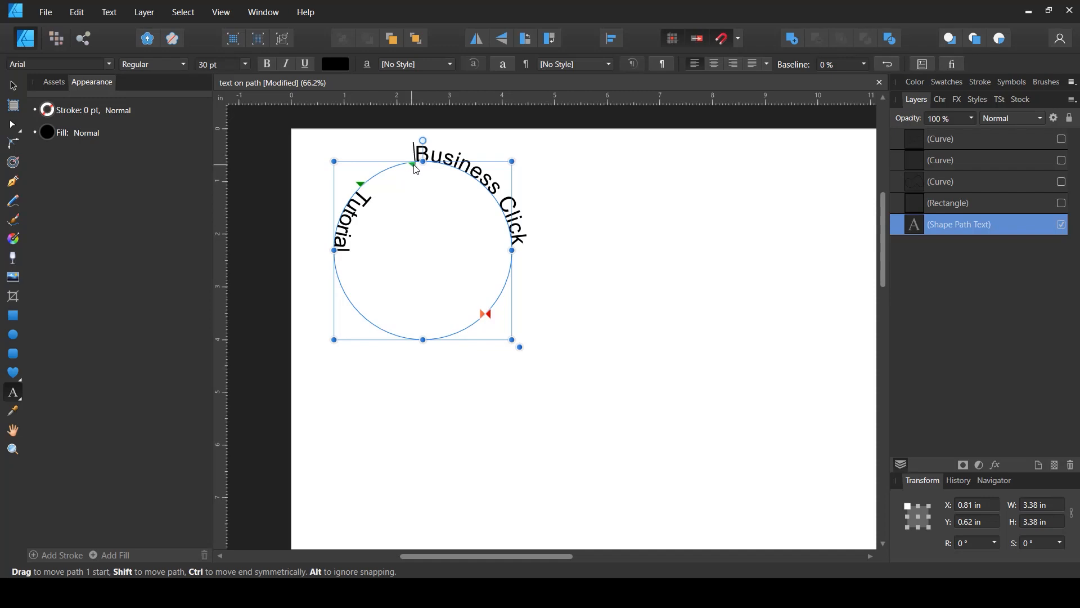
left_click_drag(416, 169, 414, 170)
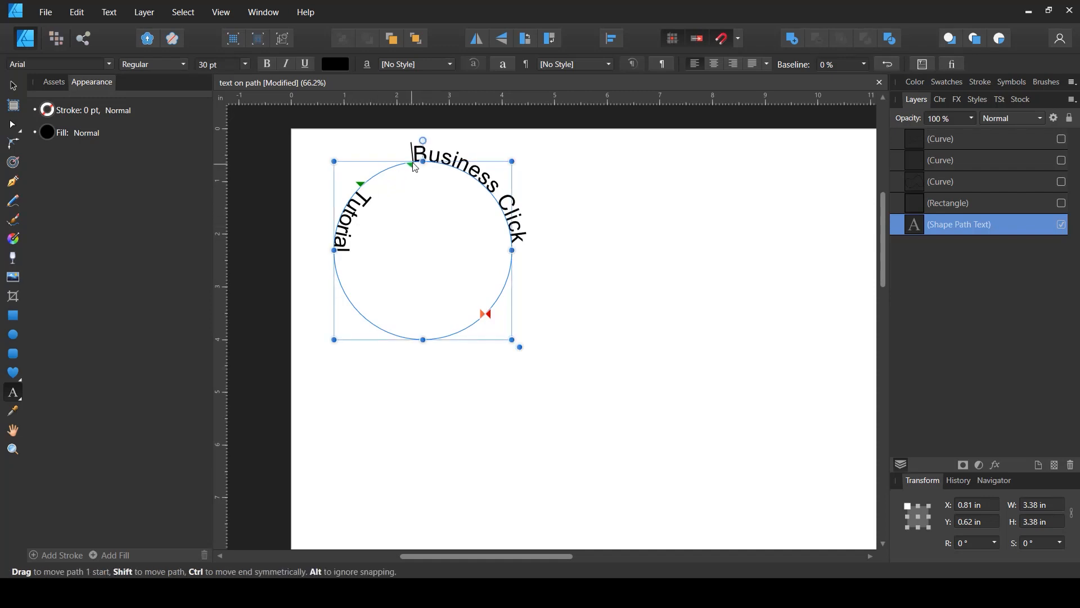
left_click_drag(417, 172, 521, 251)
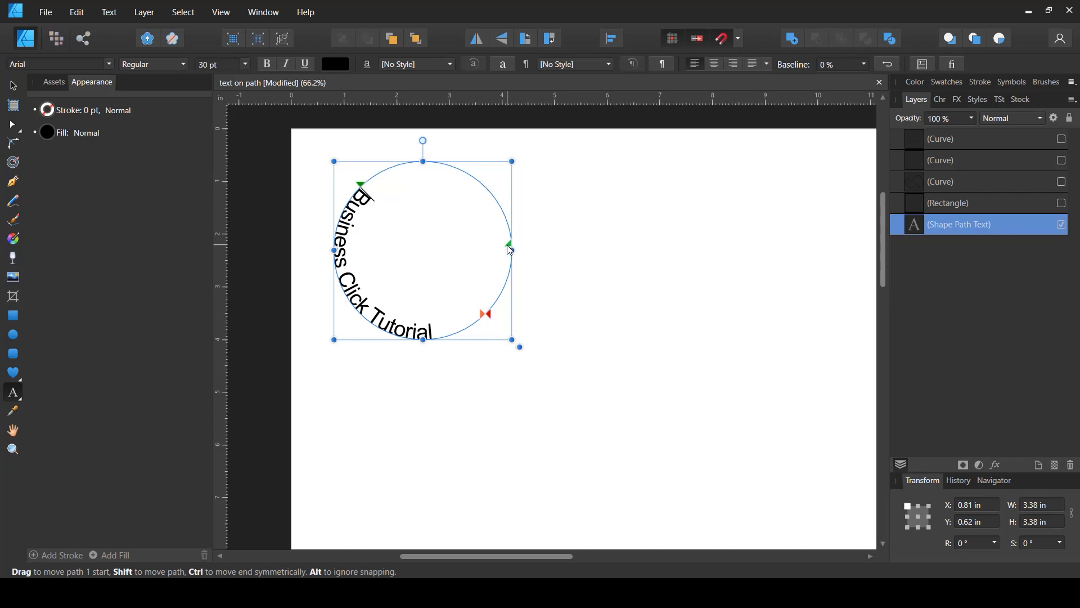
mouse_move(510, 250)
left_mouse_down()
mouse_move(514, 277)
mouse_move(496, 203)
mouse_move(515, 260)
left_mouse_up()
Adjust the inner start point and the shared end point to balance the text along the circle's lower inside arc, and deselect it
left_click_drag(361, 189, 338, 224)
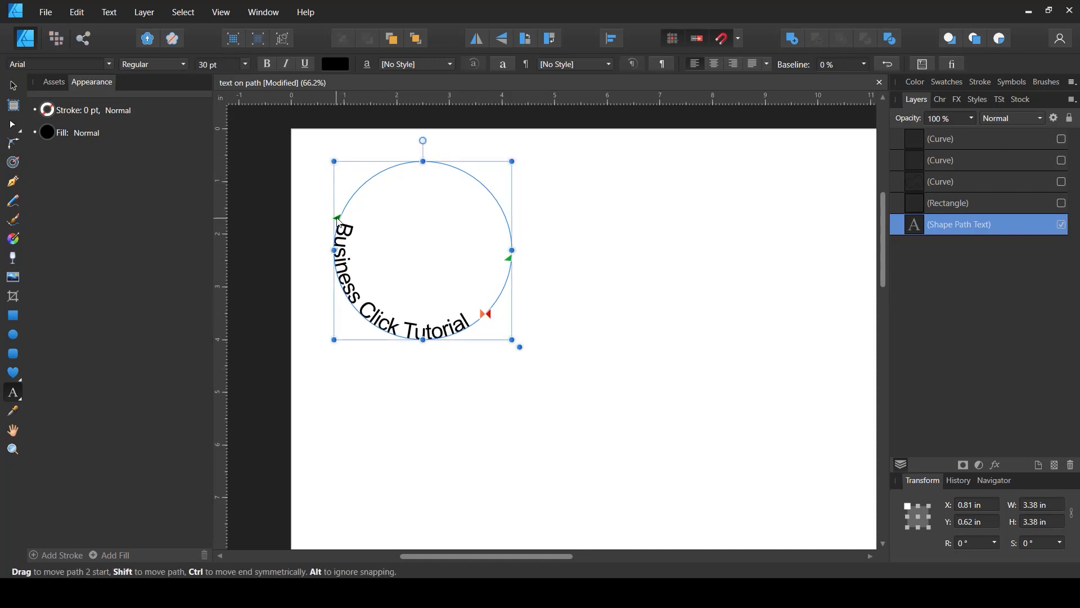
left_click_drag(337, 223, 350, 251)
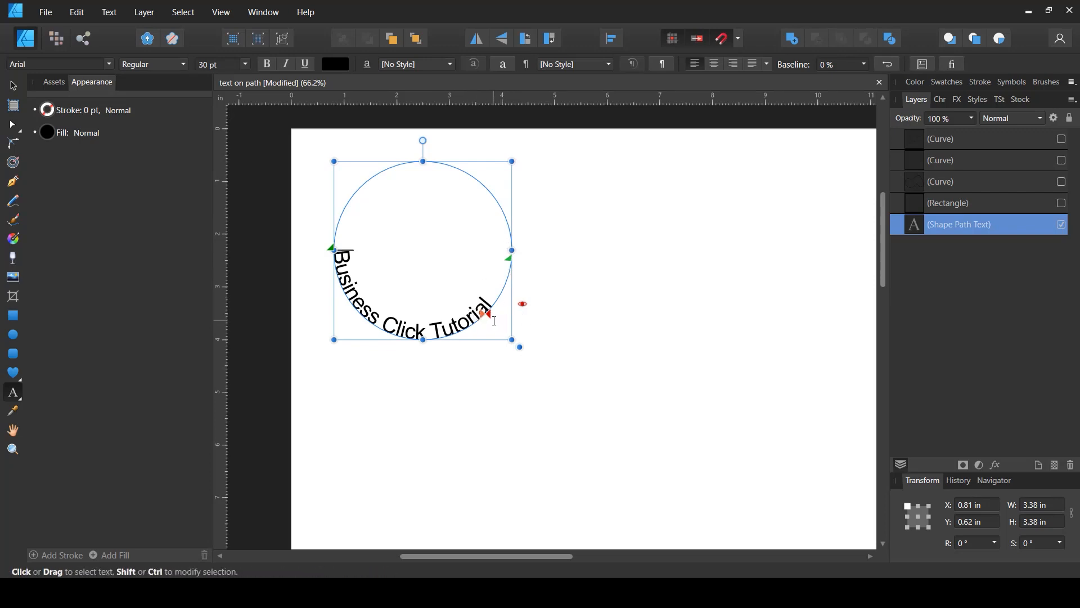
left_click(524, 305)
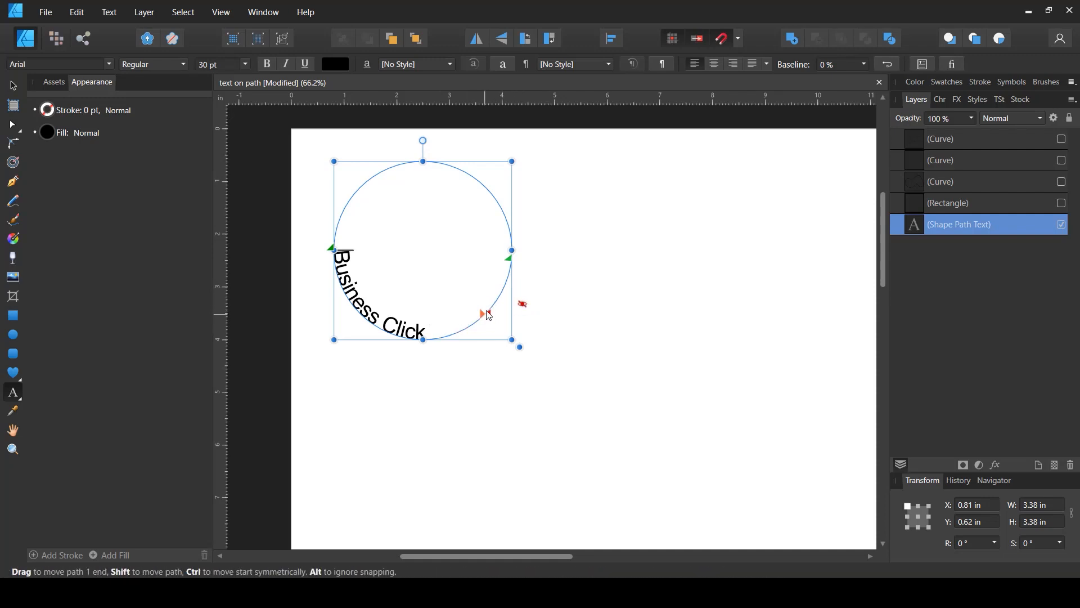
left_click(528, 307)
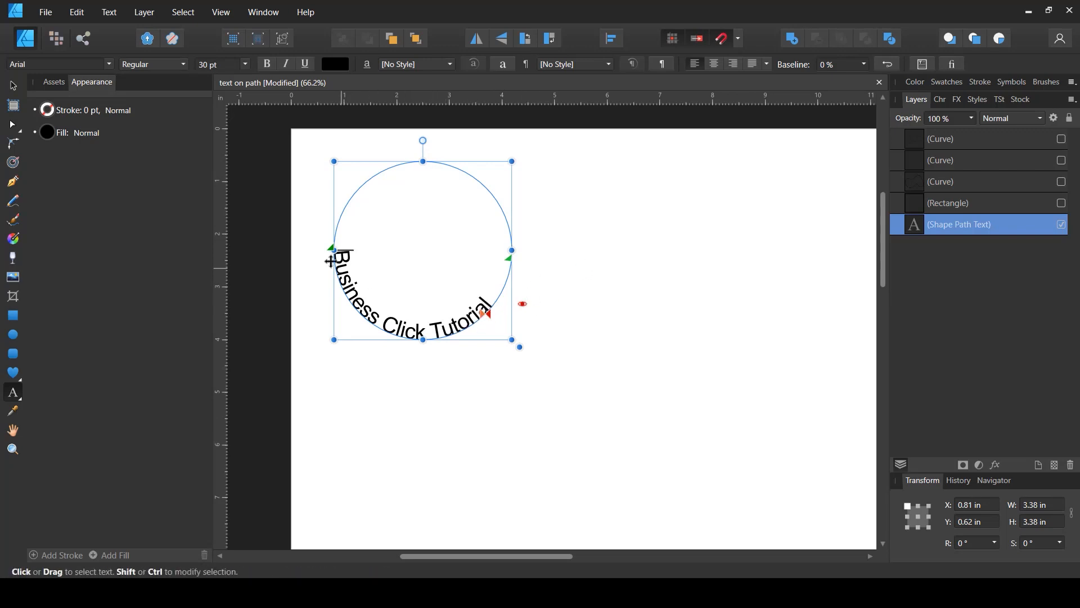
left_click_drag(492, 319, 514, 278)
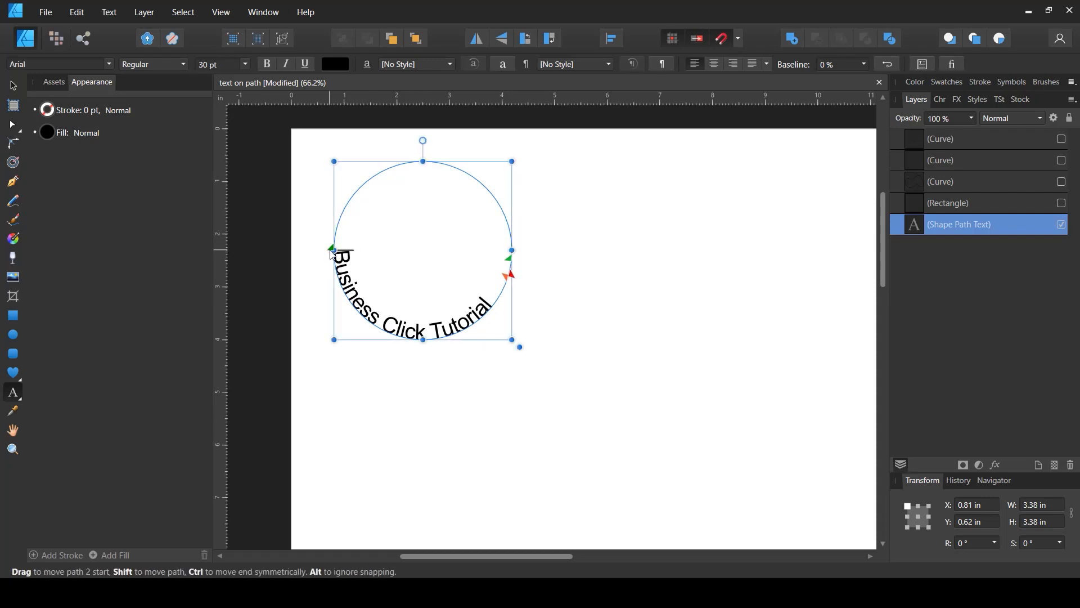
left_click_drag(332, 248, 339, 283)
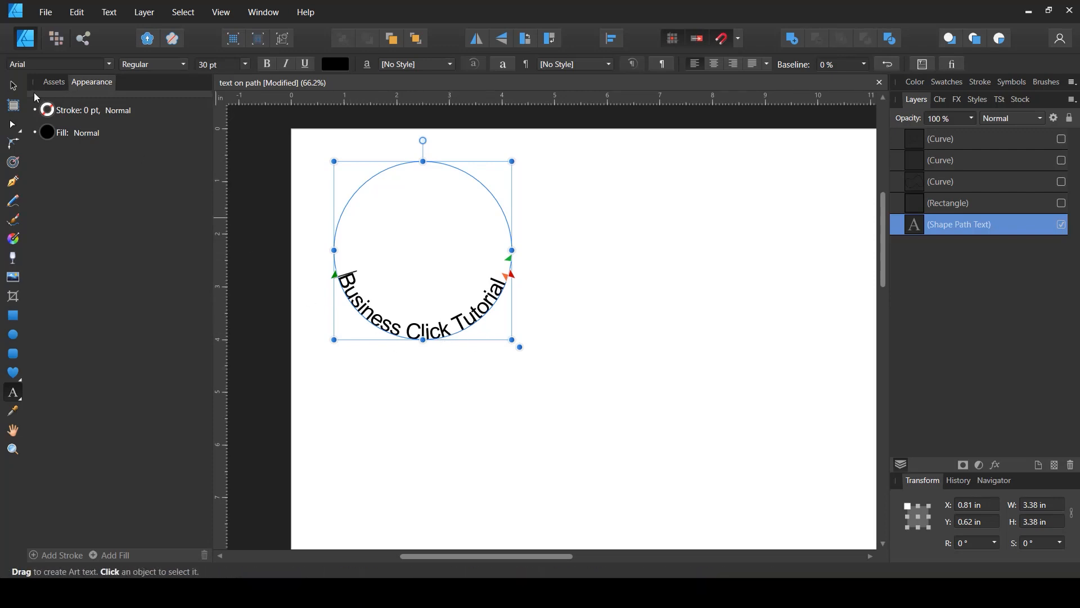
left_click(10, 85)
left_click(554, 223)
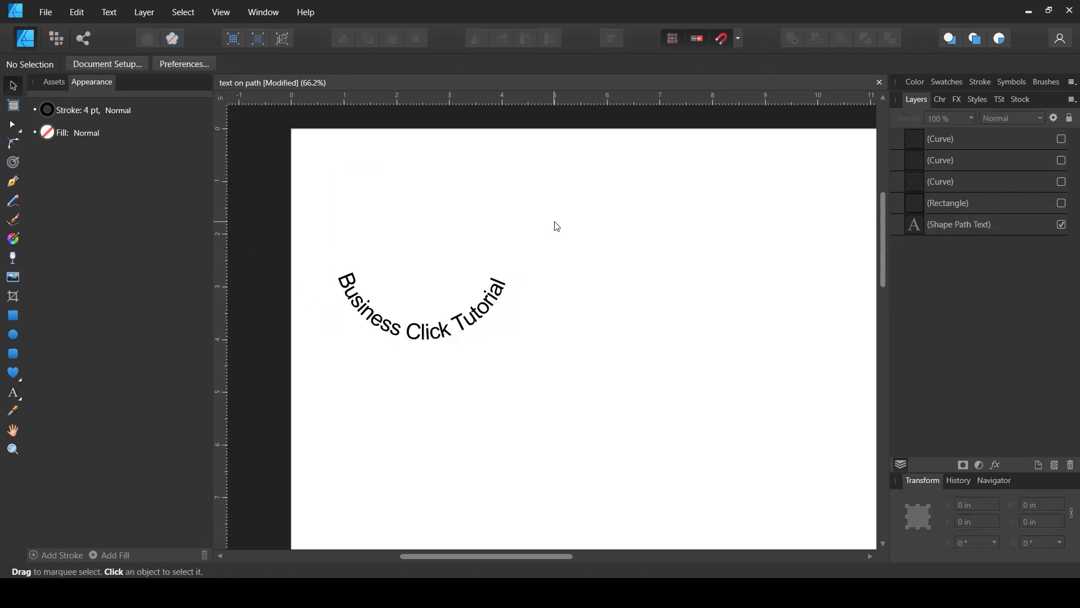
Hide the circular "Business Click Tutorial" text and show the rectangle and the curve beside it
left_click_drag(557, 200, 389, 348)
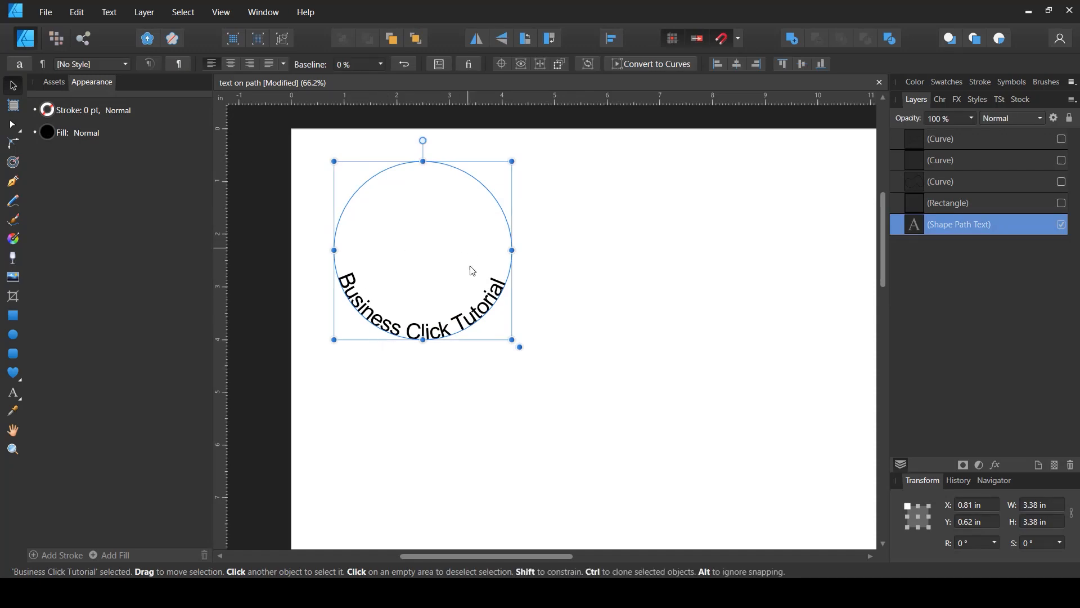
left_click(1064, 224)
left_click(1063, 204)
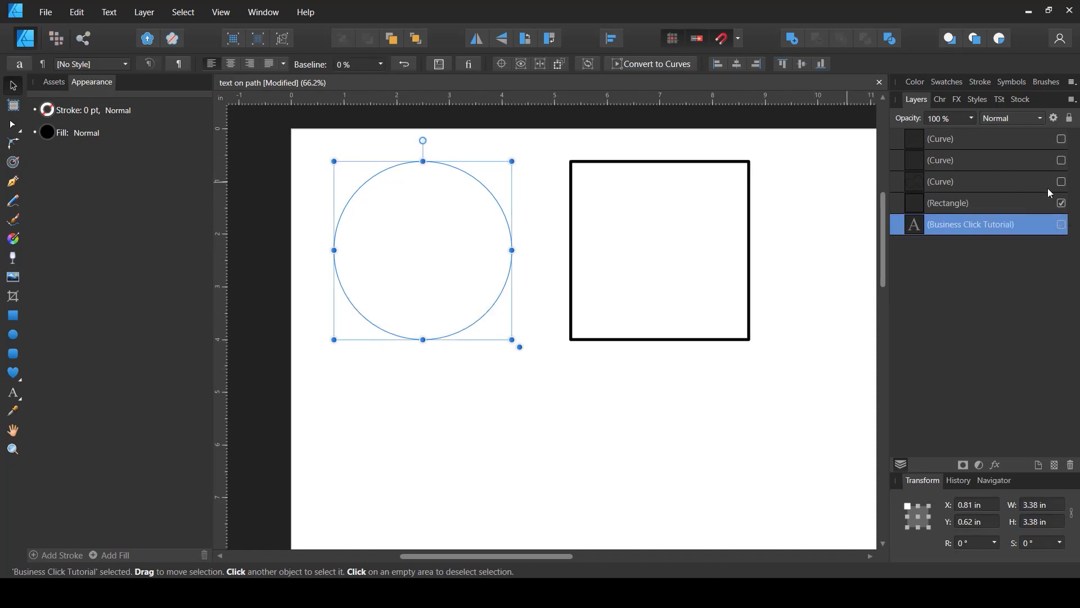
left_click(1061, 182)
left_click_drag(783, 363, 706, 358)
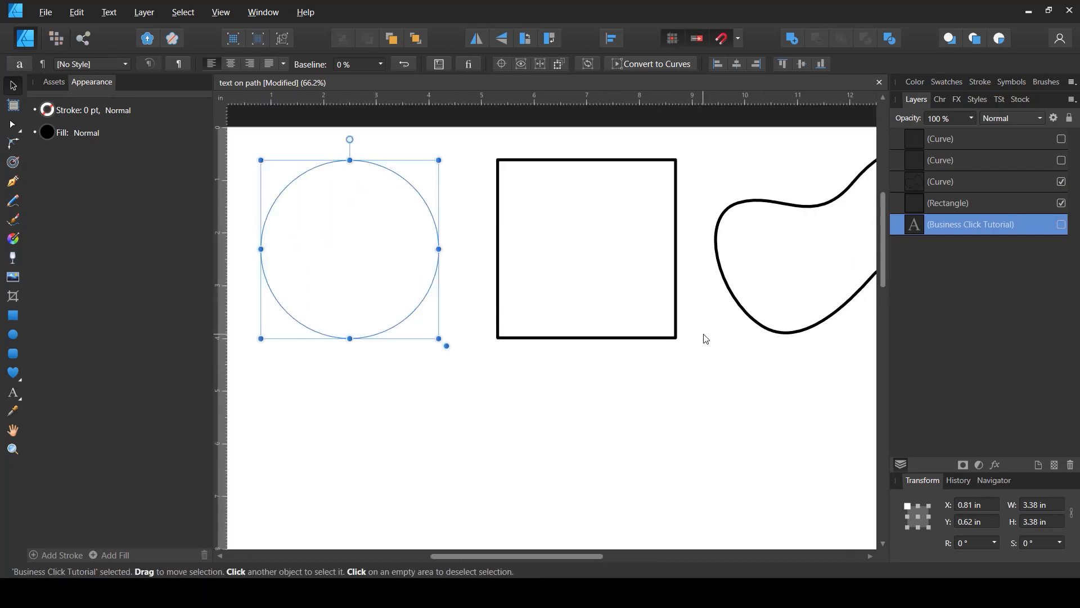
scroll(703, 328, "down", 1)
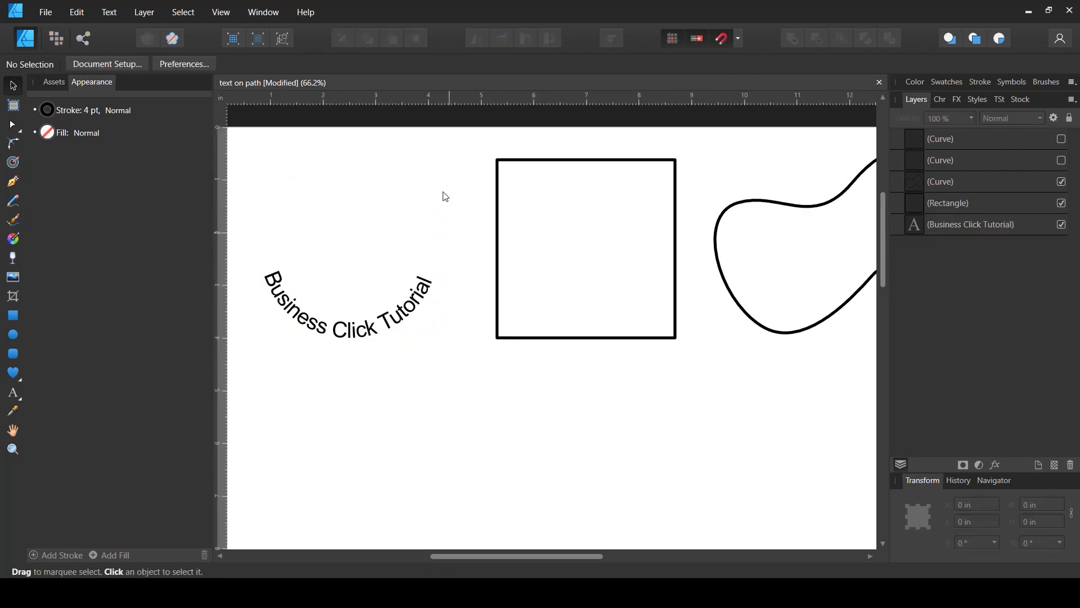
left_click_drag(445, 173, 357, 233)
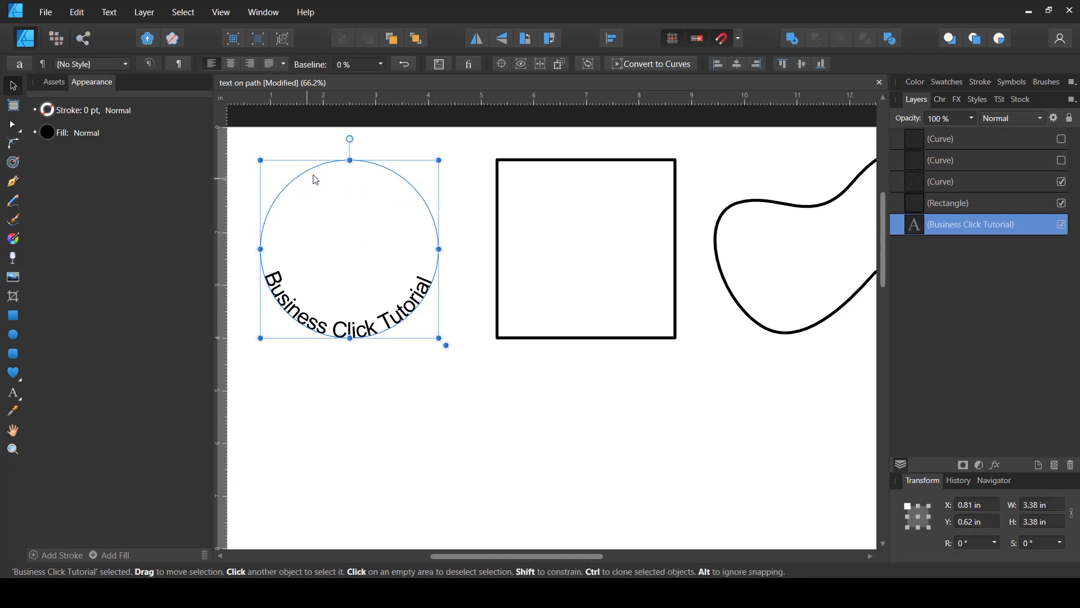
left_click(1061, 225)
Draw a circle about 3.35 in in diameter in the empty area below the rectangle
left_click(497, 412)
left_click_drag(586, 422, 602, 318)
left_click(12, 334)
left_click_drag(404, 316, 589, 485)
left_click_drag(671, 480, 670, 479)
scroll(667, 395, "down", 1)
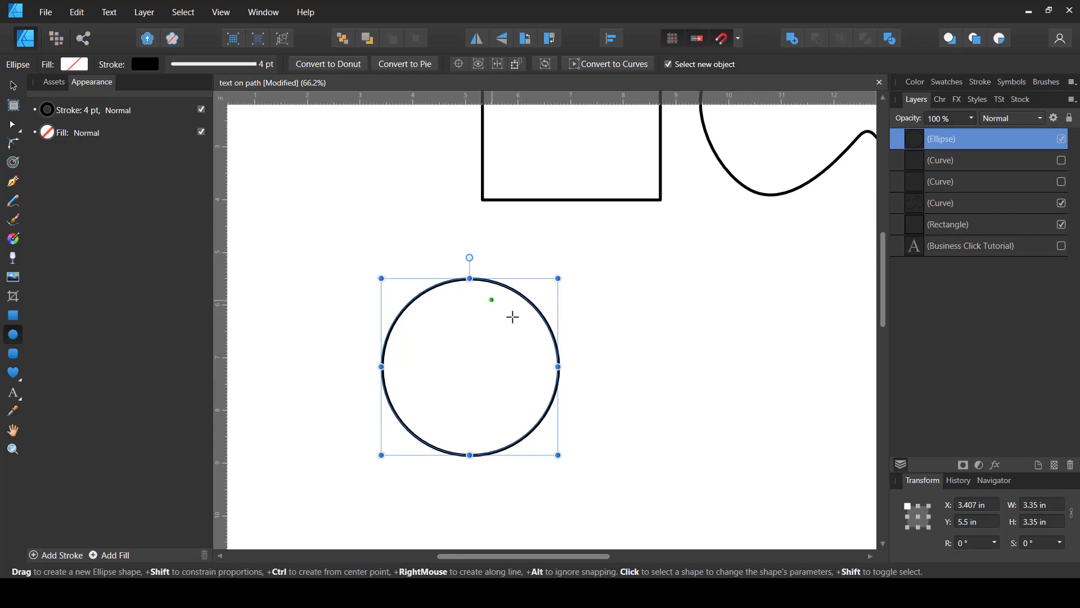
Add "Sample text here" along the outside of the new circle from its upper-left edge and set it to 18 pt
left_click(14, 392)
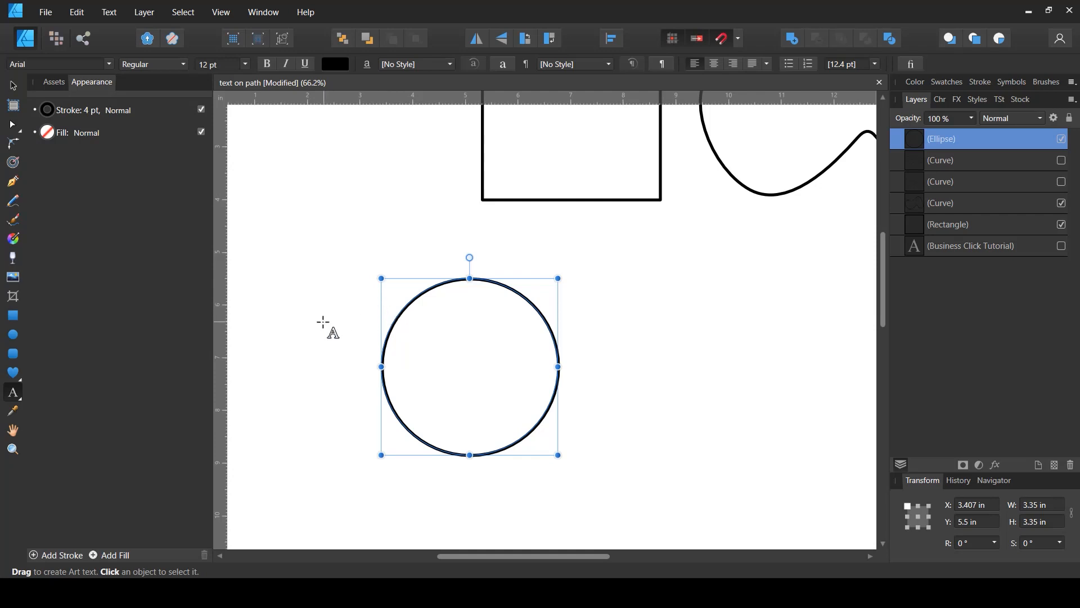
left_click(392, 317)
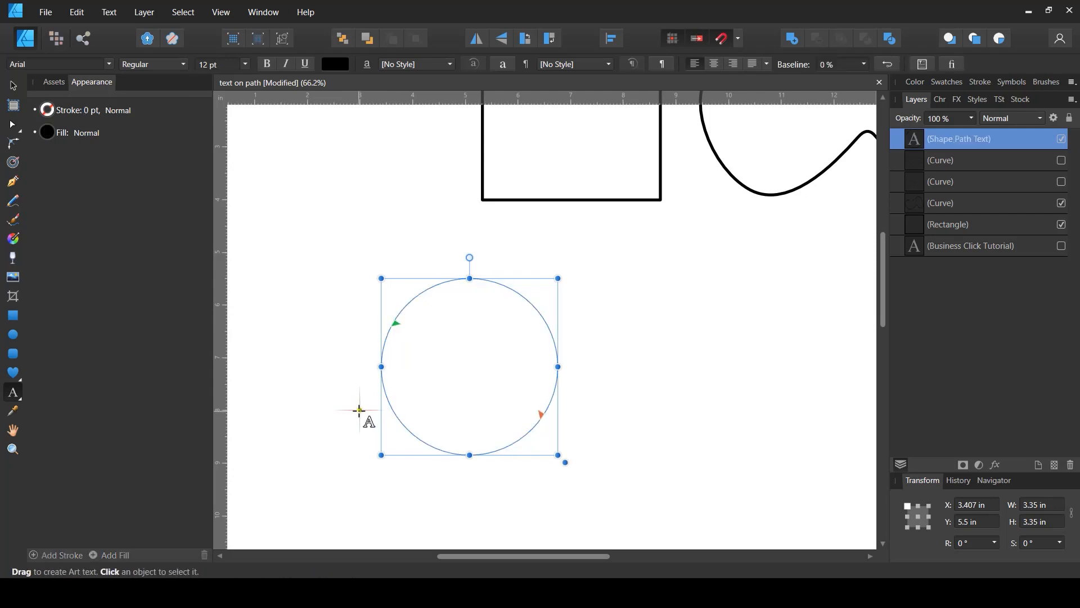
type("S")
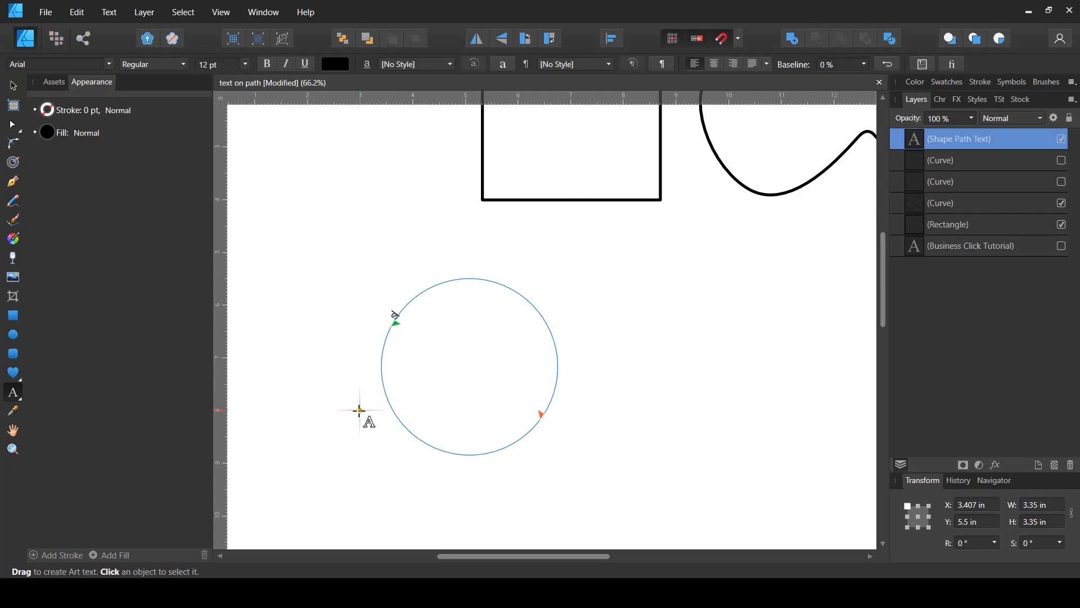
type("ample text here")
triple_click(405, 305)
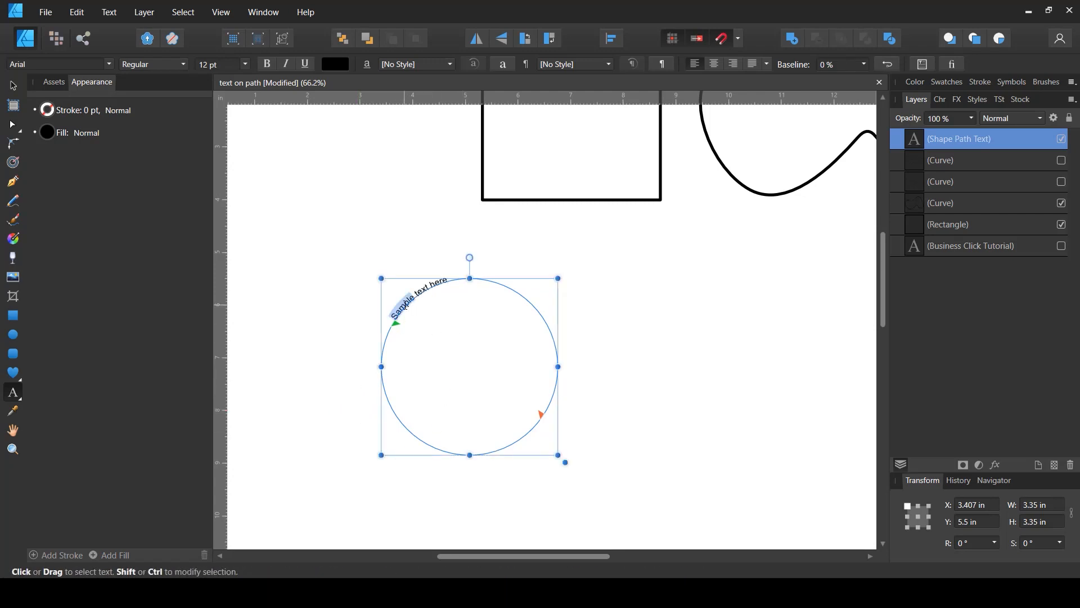
left_click(245, 64)
left_click(213, 159)
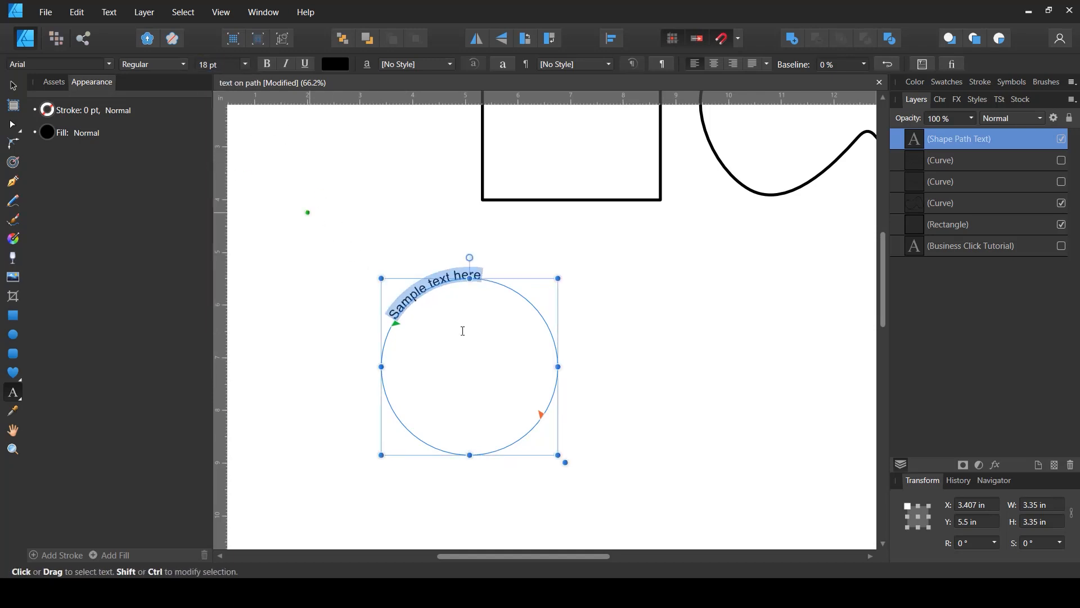
Undo the sample text and its font size, back to the plain stroked circle
key("ctrl+z")
key("ctrl+z")
key("ctrl+z")
key("ctrl+z")
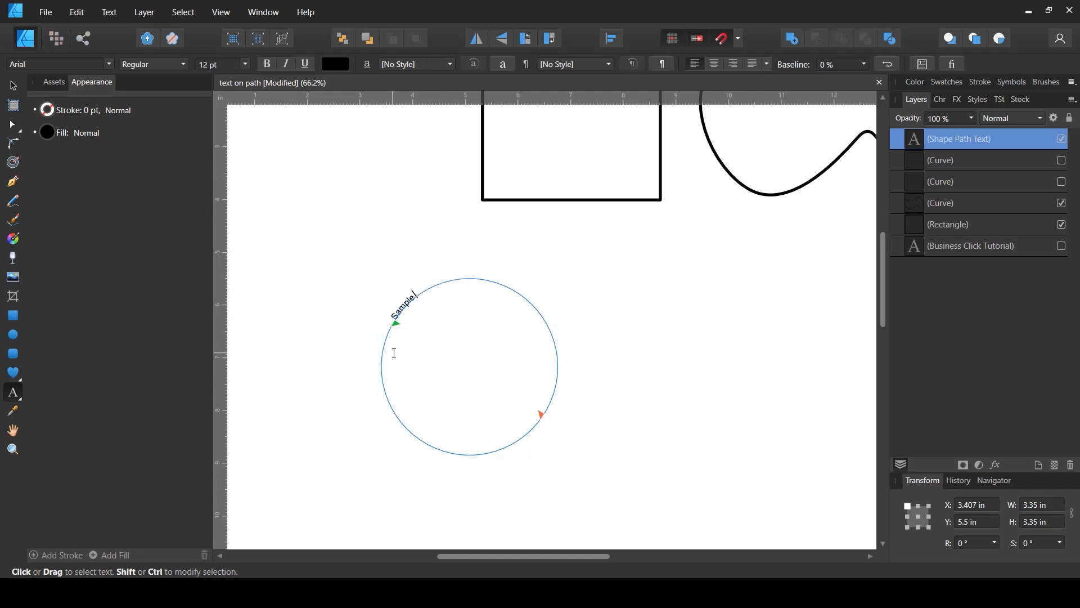
key("ctrl+z")
key("ctrl+z")
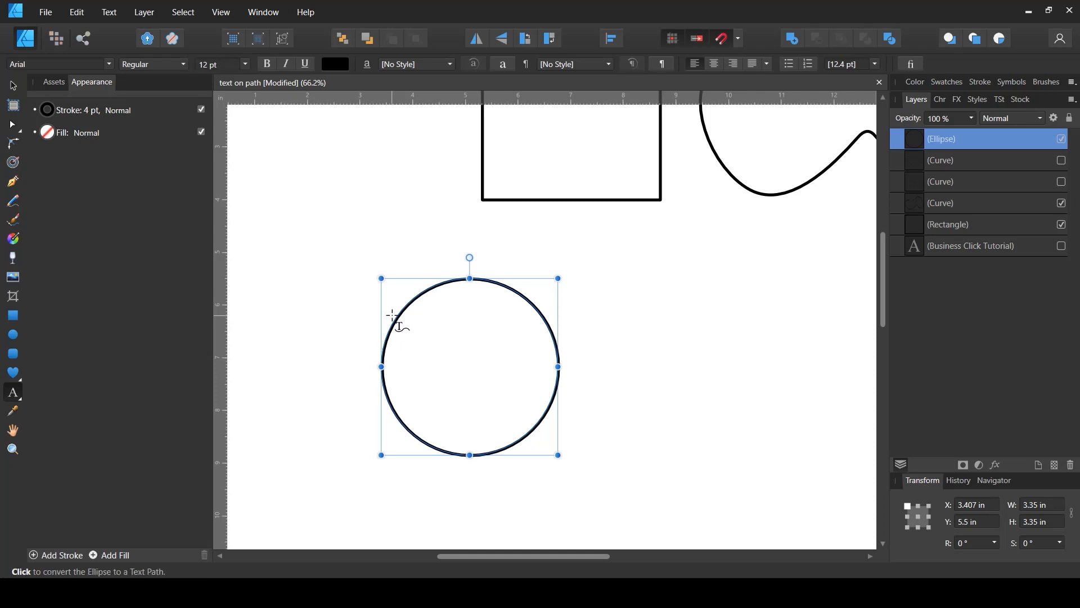
Try placing dummy text along the outside of the new circle from its upper-left edge, and undo it
left_click(392, 315)
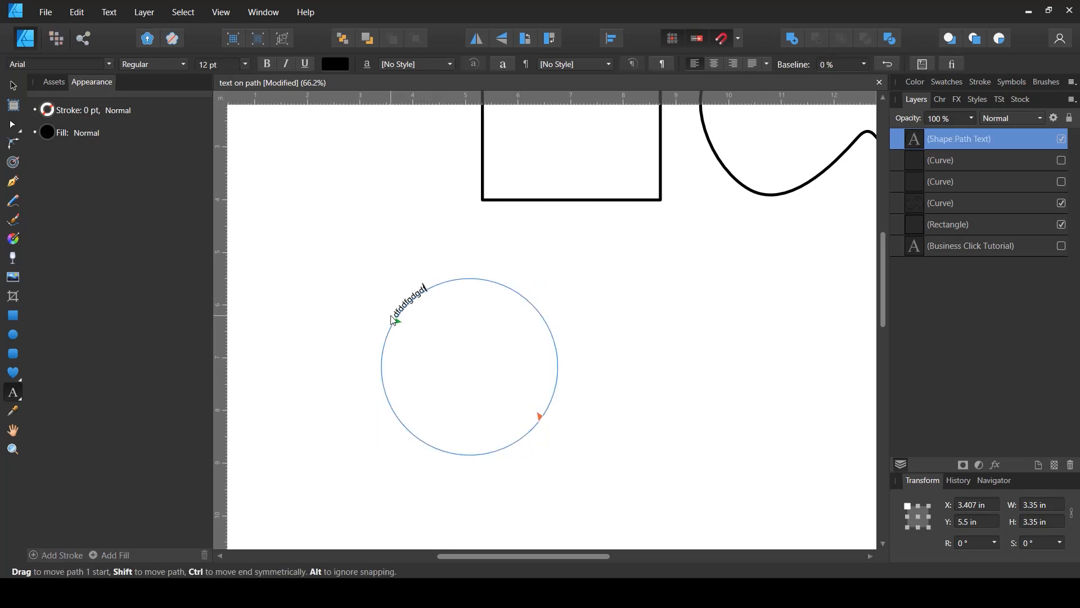
key("ctrl+z")
key("ctrl+z")
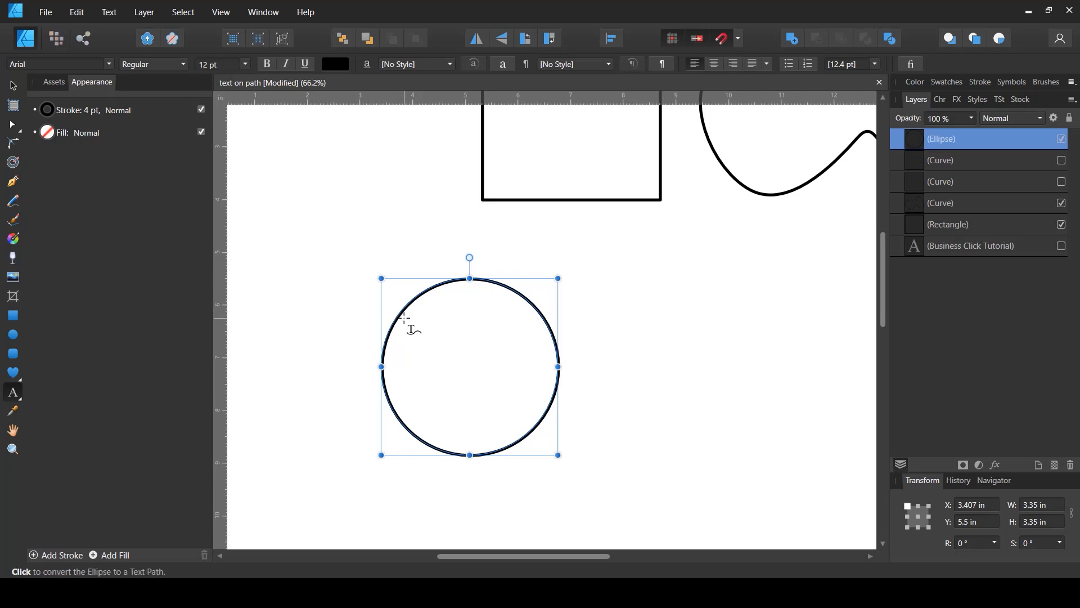
Try placing dummy text along the inside of the new circle from its upper-left edge, and undo it
left_click(404, 317)
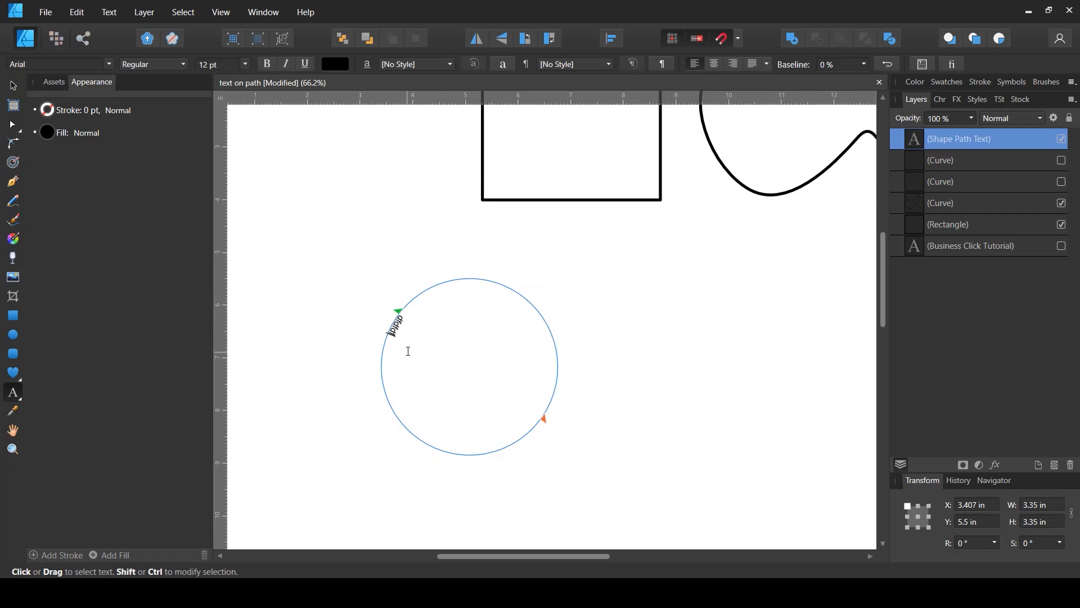
key("Escape")
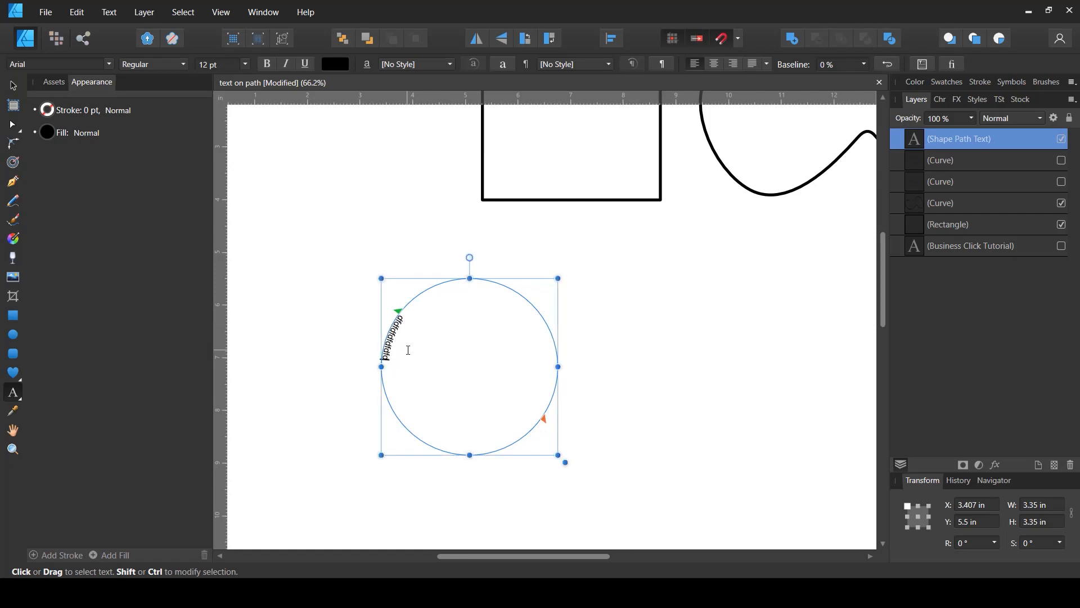
key("ctrl+z")
key("ctrl+z")
key("ctrl+z")
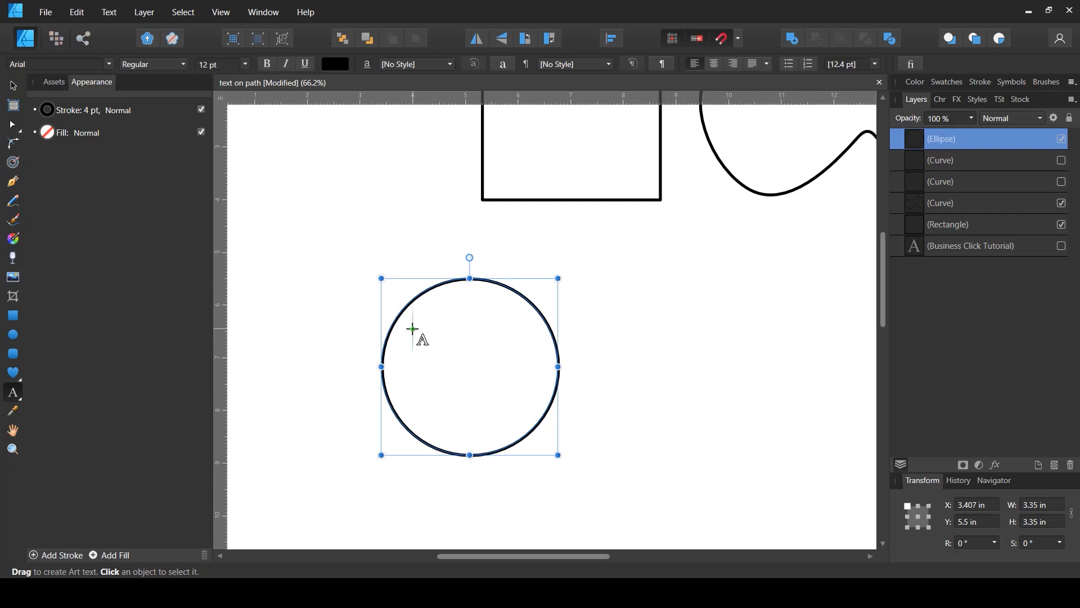
Hide the rectangle and the new circle, and show the "Business Click Tutorial" text again
key("Escape")
left_click_drag(666, 292, 654, 357)
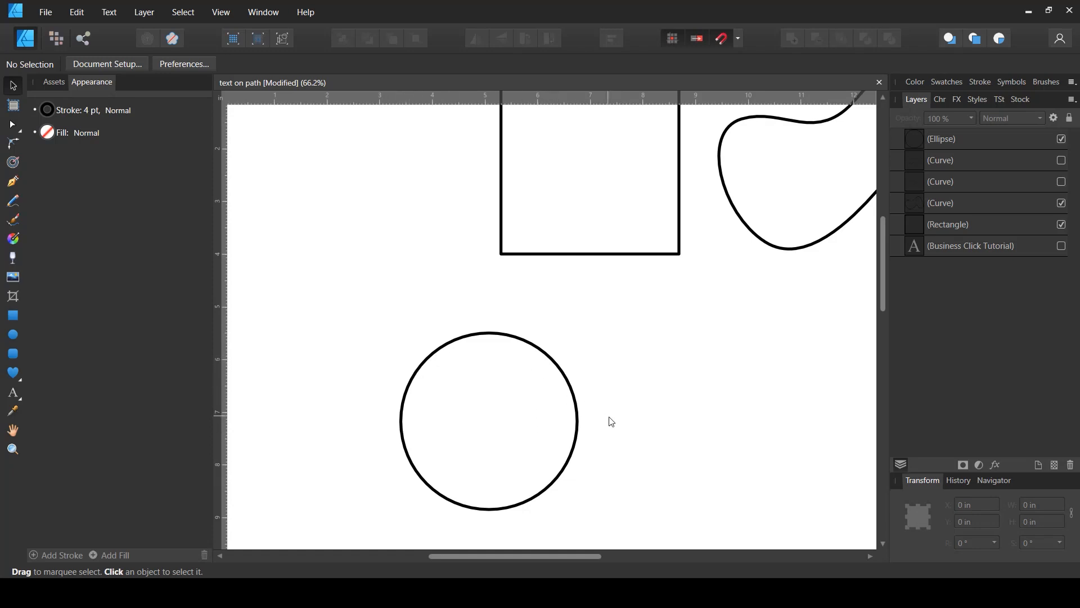
left_click(1062, 225)
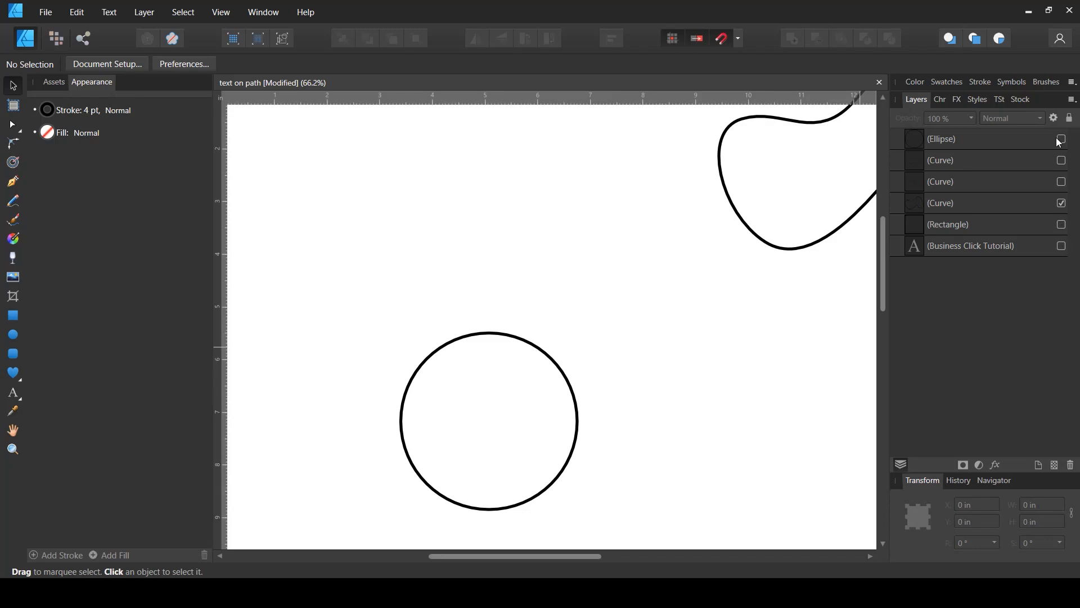
left_click(1061, 139)
left_click(1062, 246)
key("space")
left_click_drag(434, 234, 495, 360)
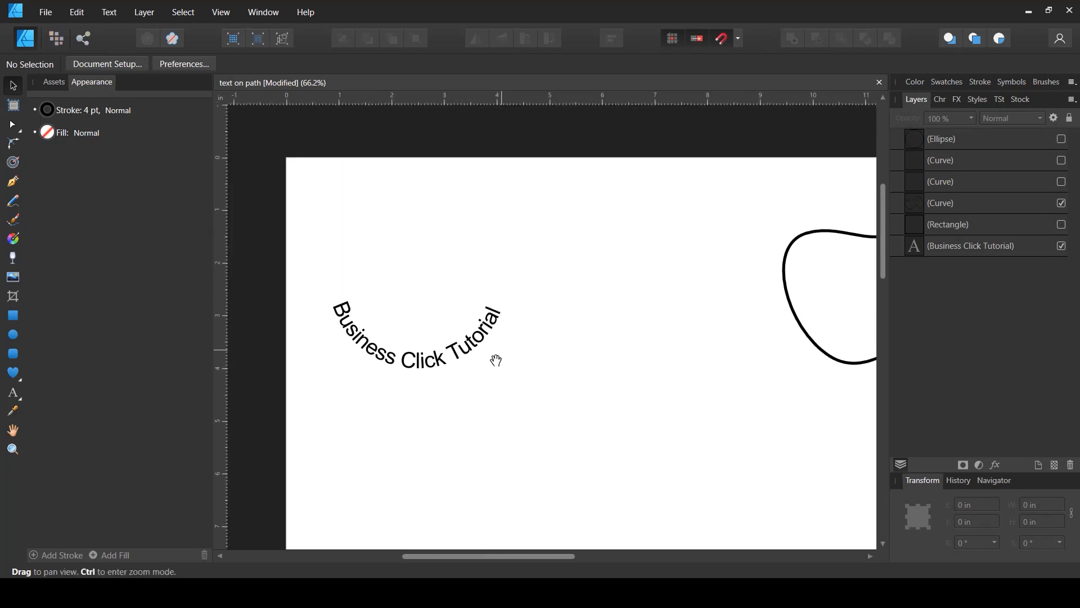
Reposition the start and end points of the "Business Click Tutorial" text to run it down the circle's outer right side
left_click(446, 316)
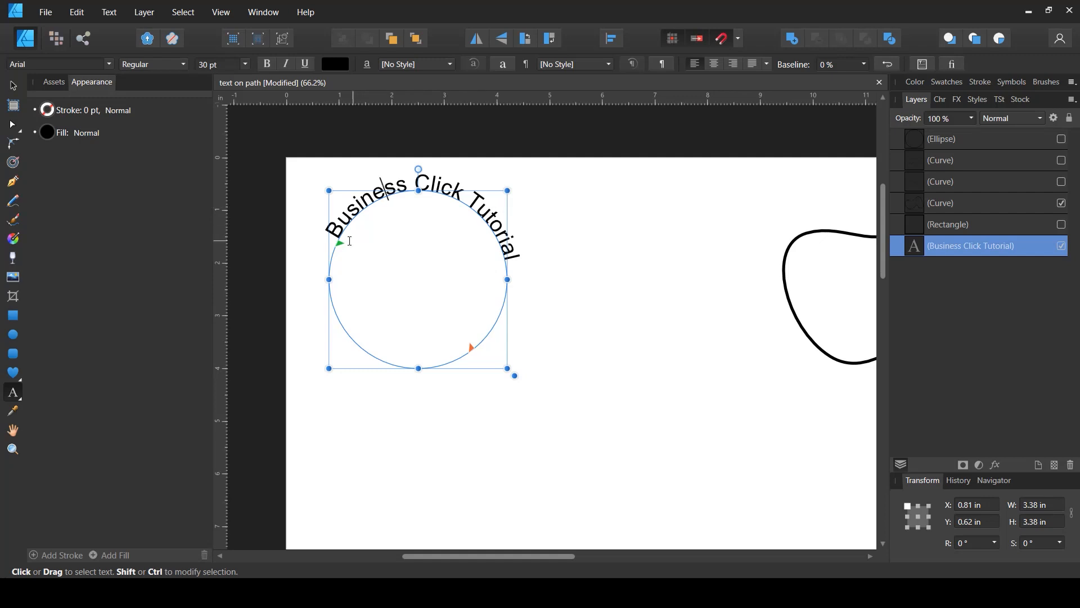
left_click_drag(341, 243, 397, 222)
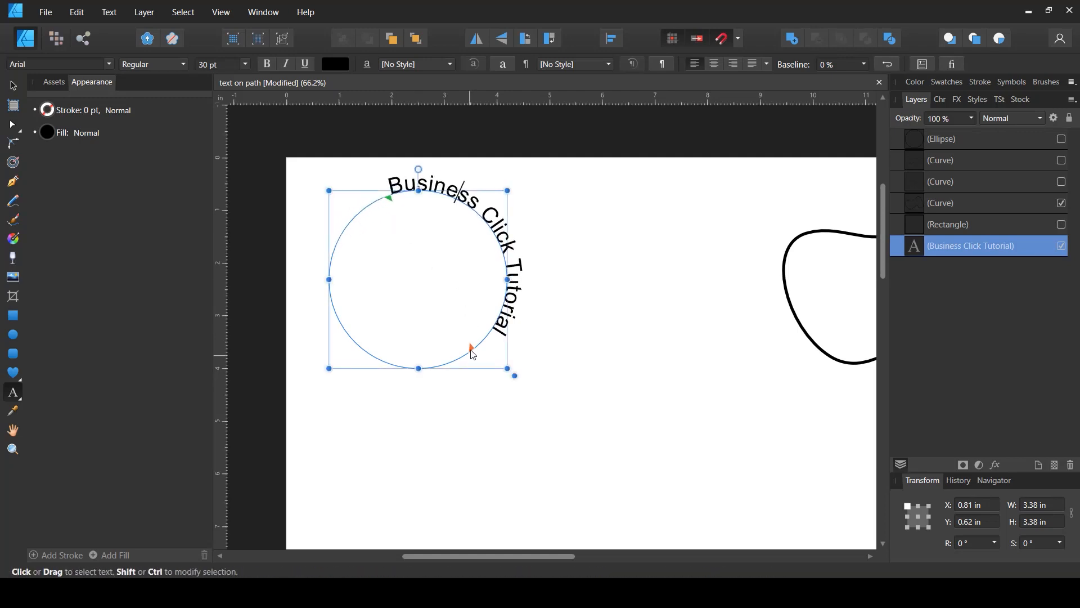
left_click_drag(470, 351, 525, 315)
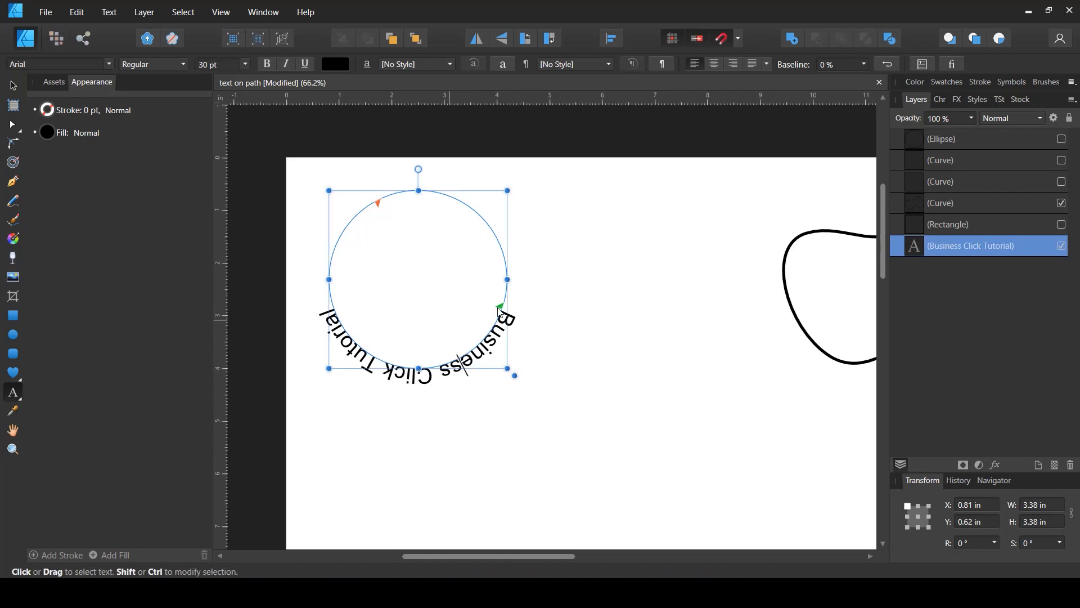
left_click_drag(500, 311, 466, 380)
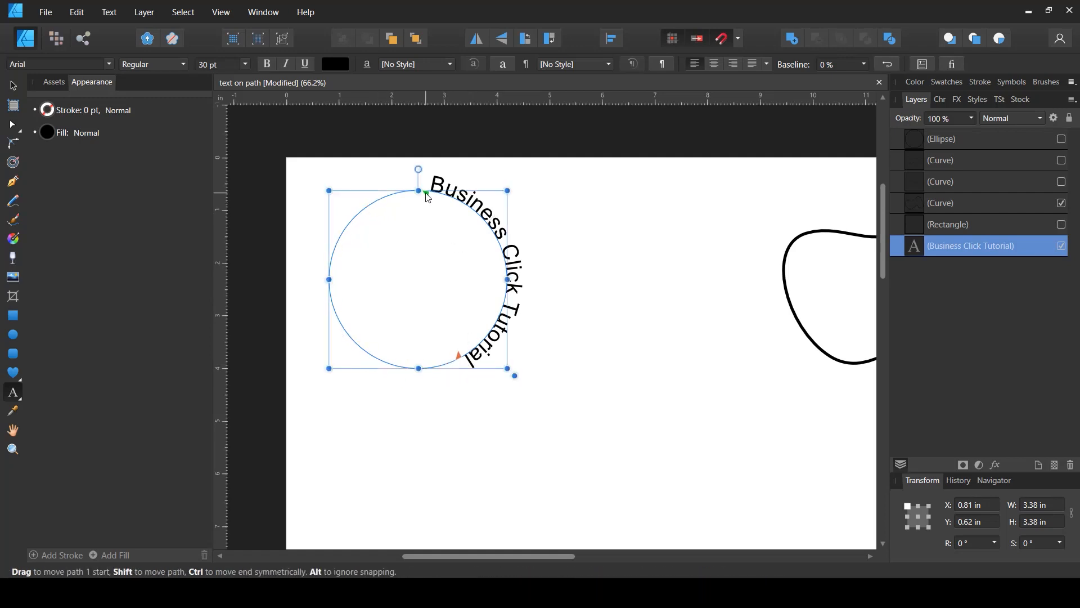
Reposition the start and end points of the "Business Click Tutorial" text so it curves upright inside the circle's lower half
left_click_drag(426, 194, 518, 313)
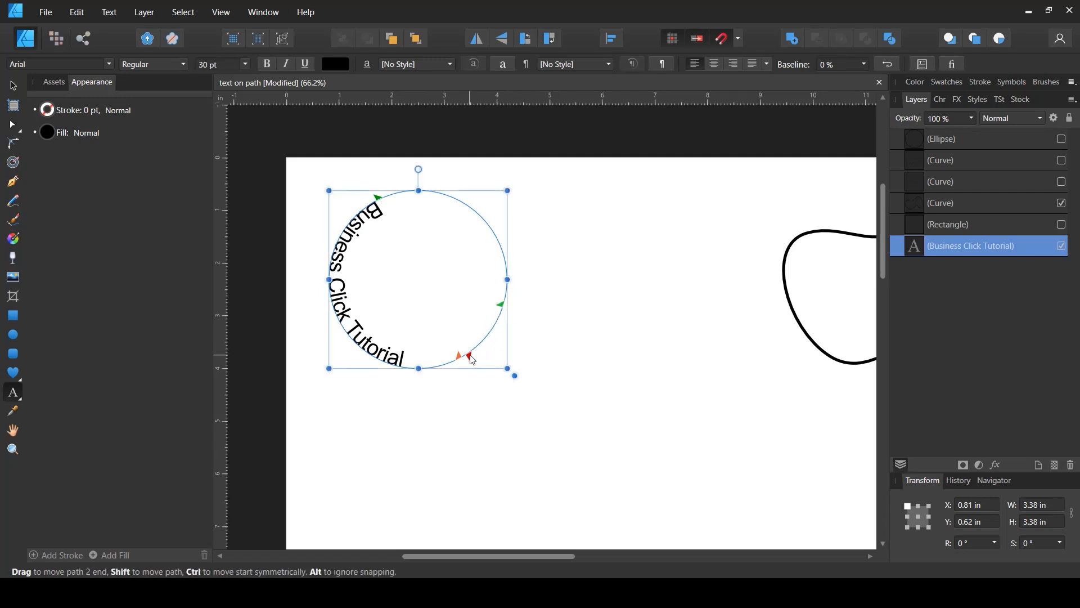
left_click_drag(469, 356, 517, 320)
left_click_drag(459, 356, 495, 318)
left_click_drag(377, 202, 325, 286)
mouse_move(501, 306)
left_mouse_down()
mouse_move(513, 284)
mouse_move(499, 314)
mouse_move(502, 304)
left_mouse_up()
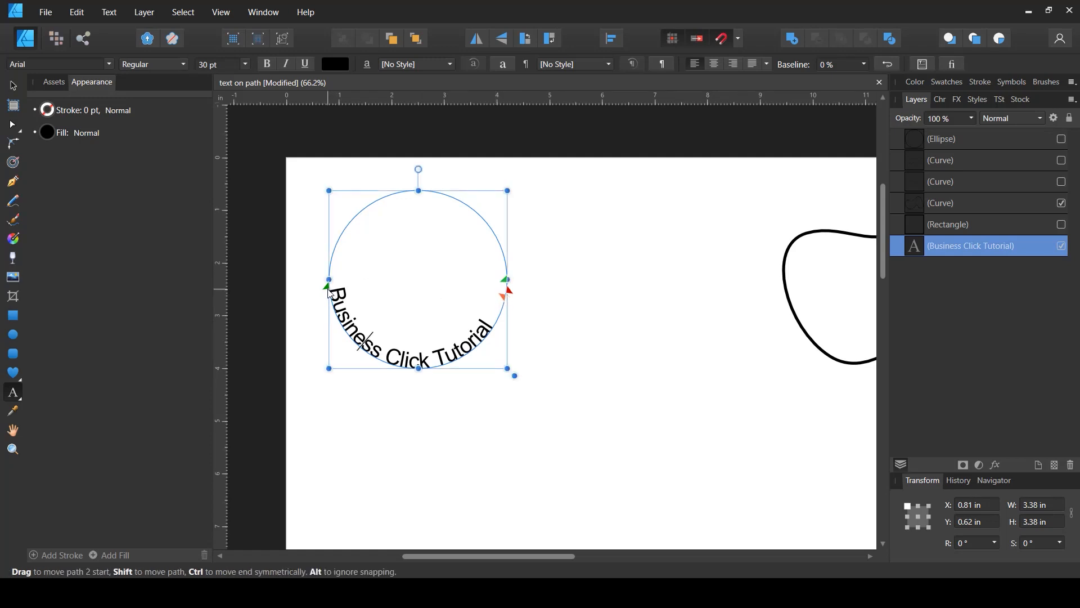
left_click_drag(328, 288, 330, 306)
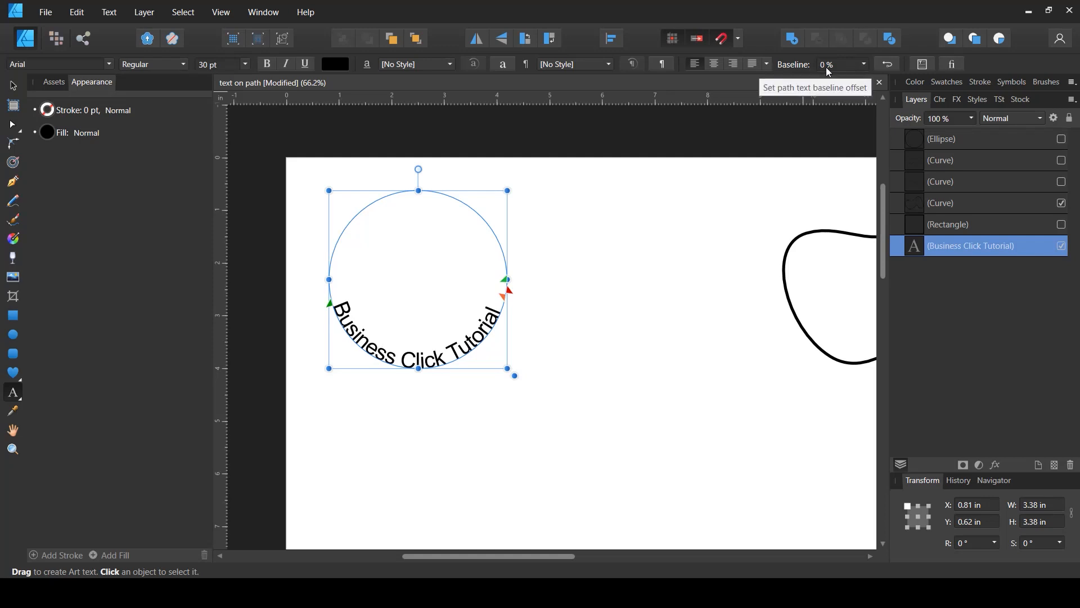
Set the circle text's baseline offset to 87 % and nudge its start point slightly along the path
left_click(863, 65)
left_click_drag(866, 78, 923, 82)
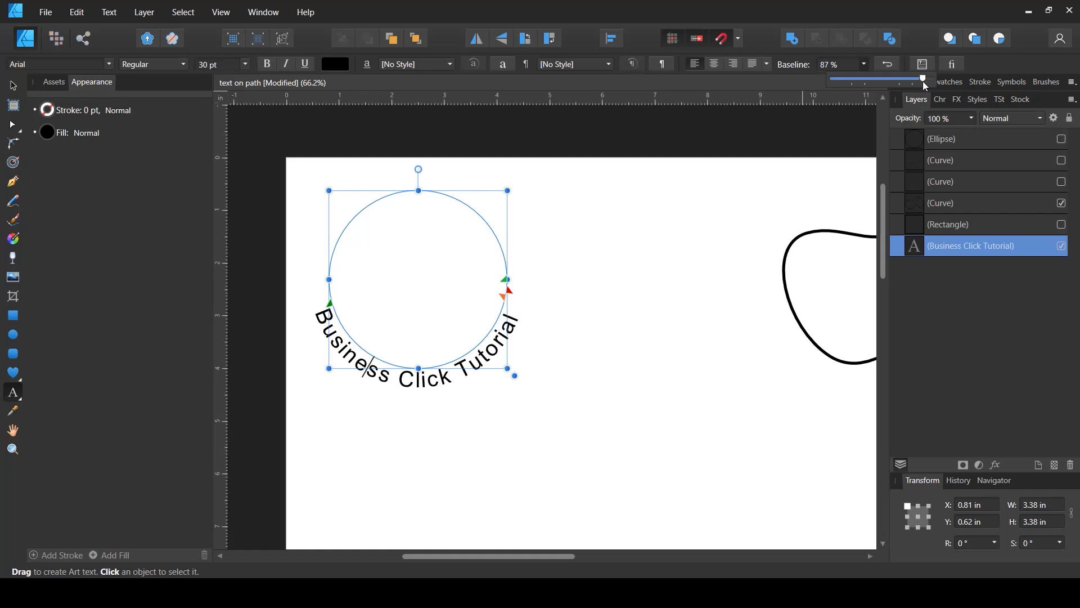
mouse_move(334, 308)
left_mouse_down()
mouse_move(324, 287)
mouse_move(325, 312)
left_mouse_up()
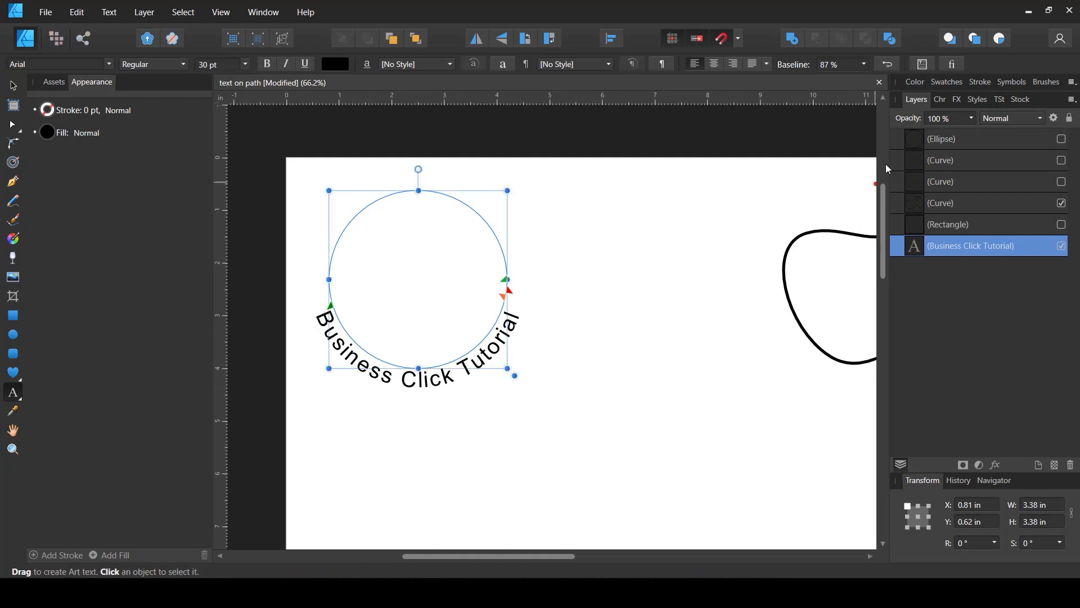
Try tightening the tracking of the "Business Click Tutorial" text to about -58 ‰
left_click(941, 100)
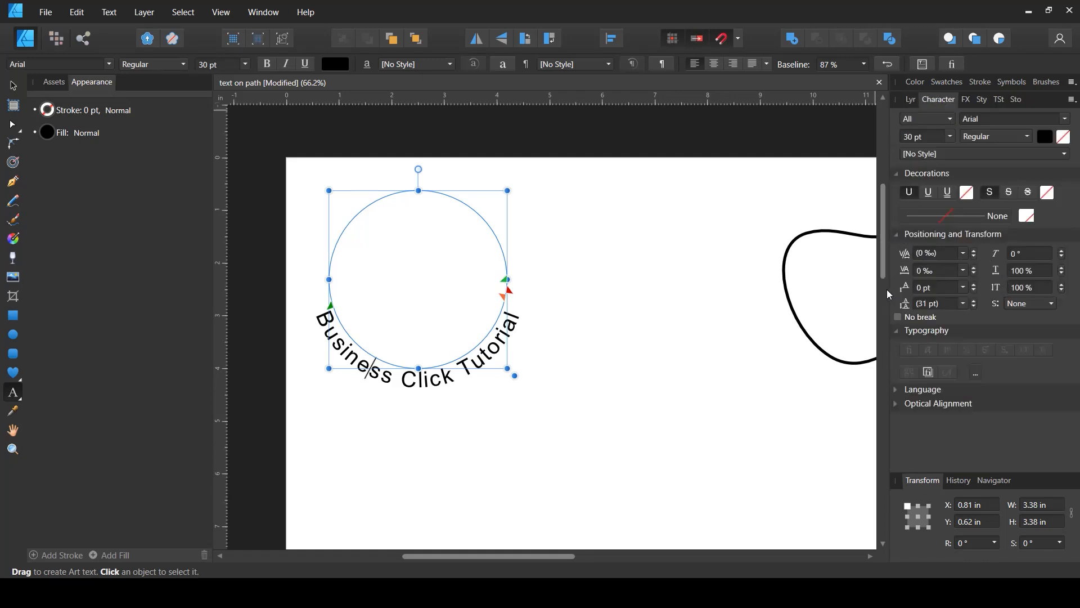
scroll(934, 281, "down", 7)
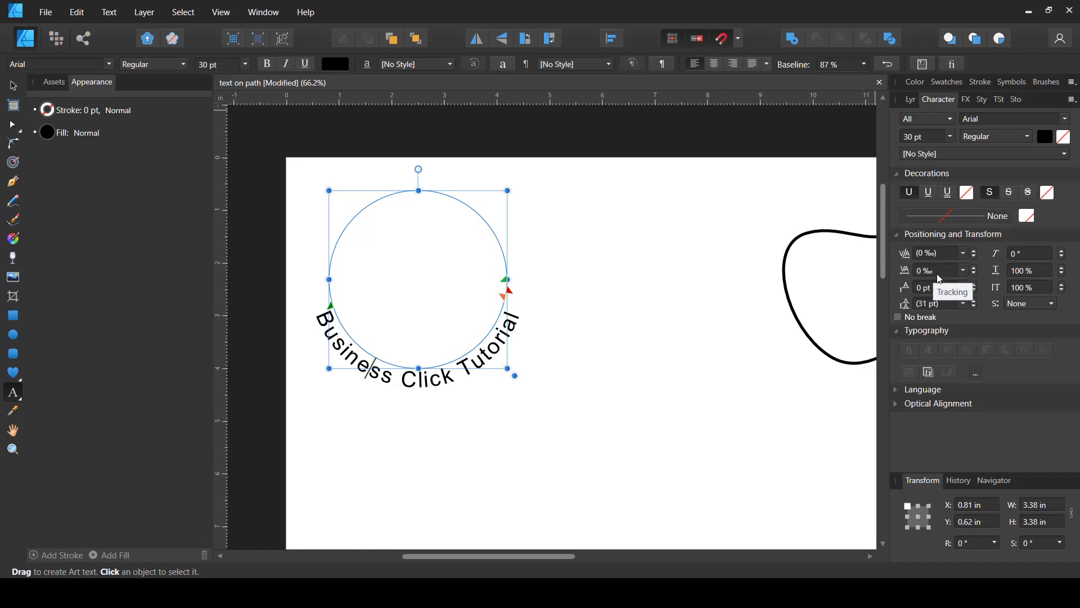
key("alt+Left")
key("alt+Left")
key("alt+Left")
key("alt+Left")
key("alt+Left")
key("alt+Left")
key("alt+Left")
key("alt+Left")
key("alt+Left")
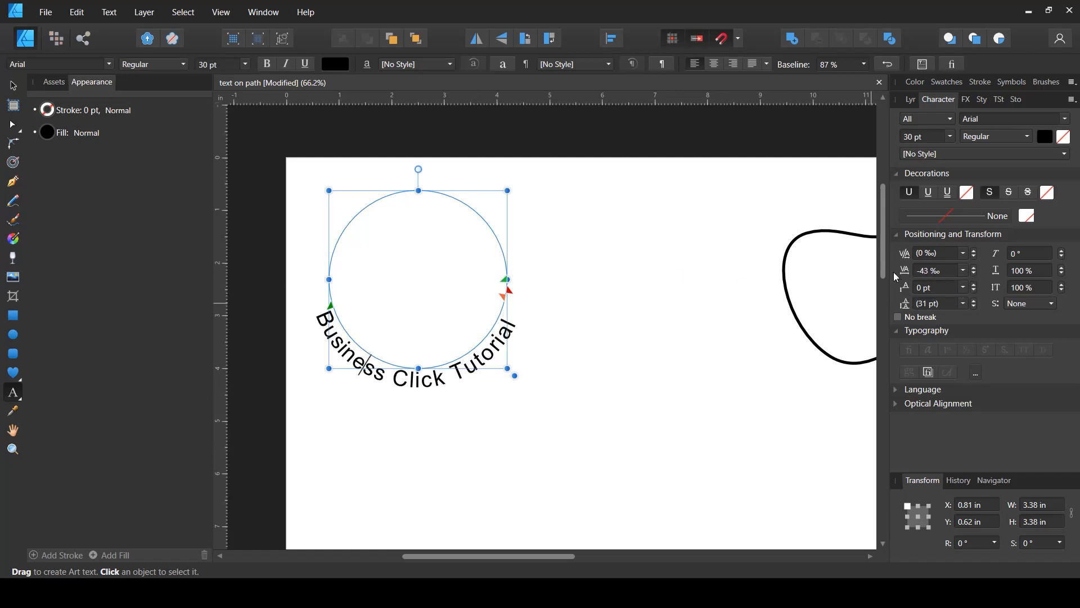
key("alt+Left")
key("alt+Left")
key("alt+Left")
key("alt+Left")
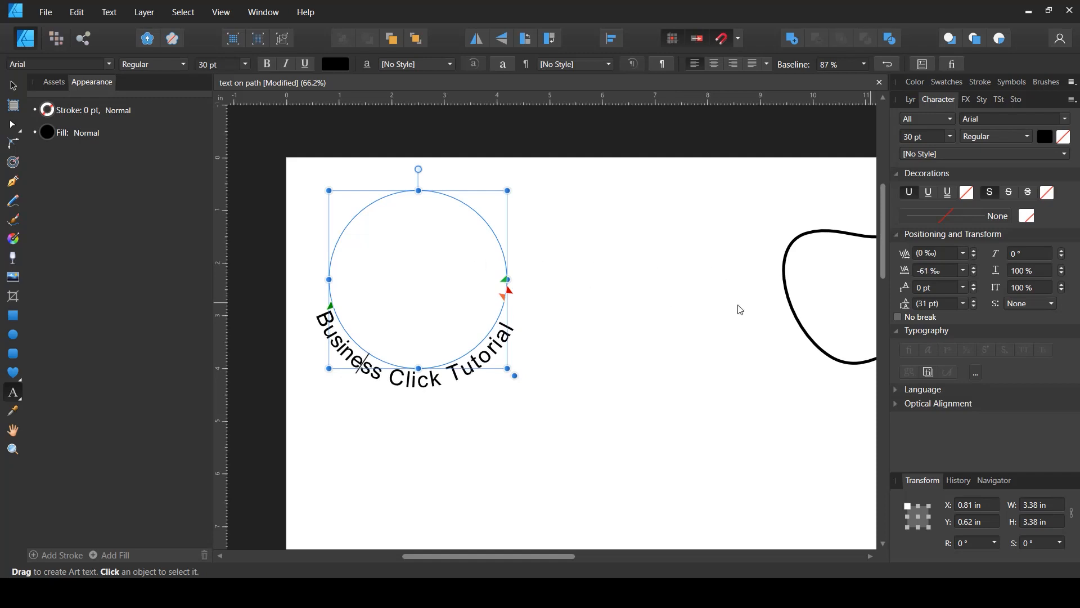
Reset the tracking of the circle text to 0 ‰
left_click(936, 274)
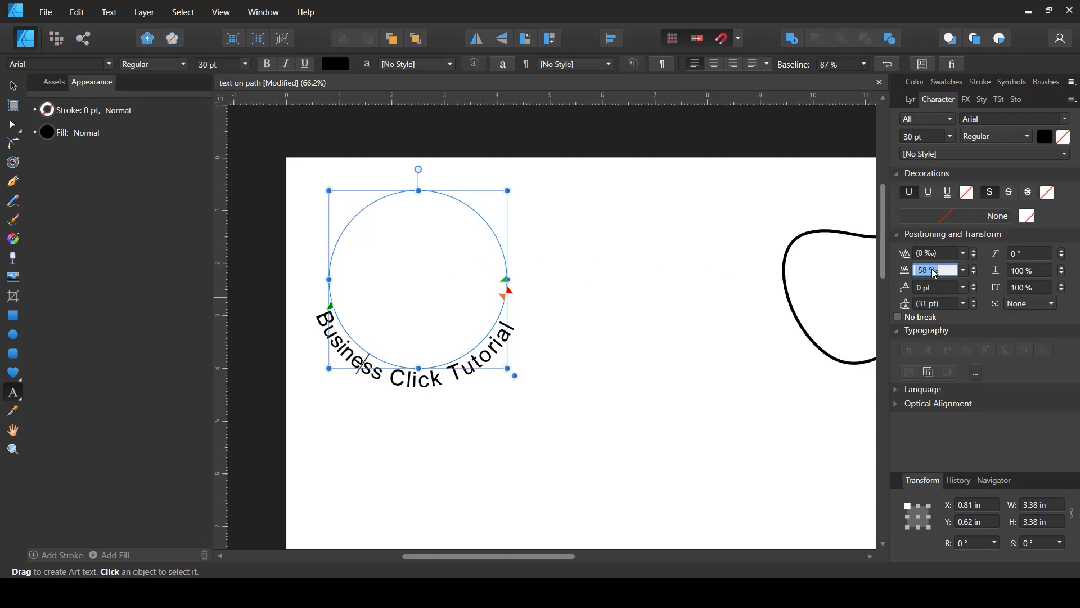
type("0")
key("Return")
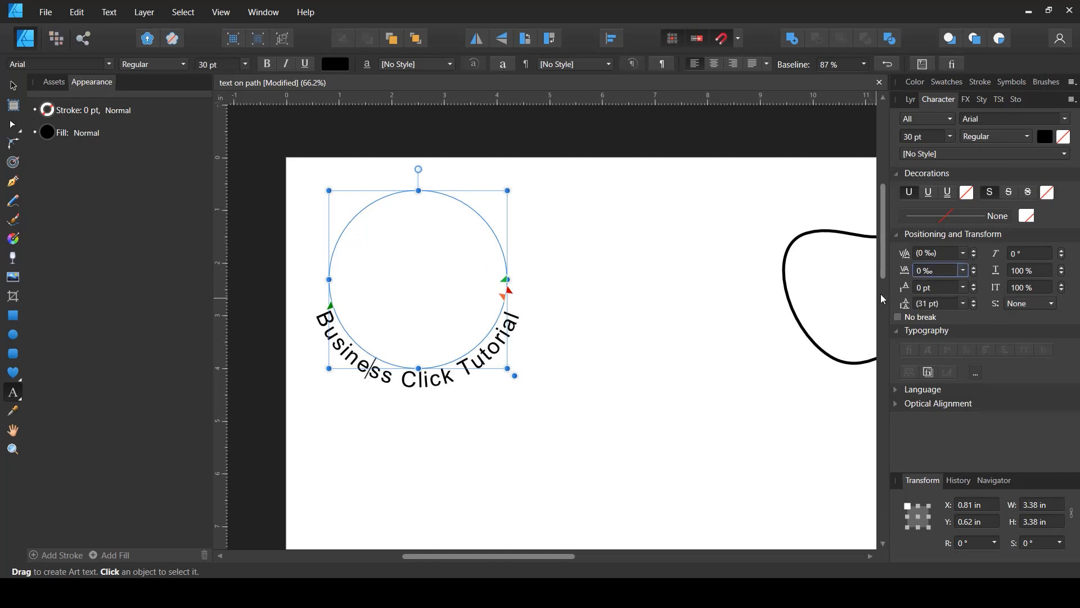
left_click(933, 255)
Try inward baseline offsets of -50 % and -33 % on the circle text, and reset its baseline to 0 %
left_click(863, 64)
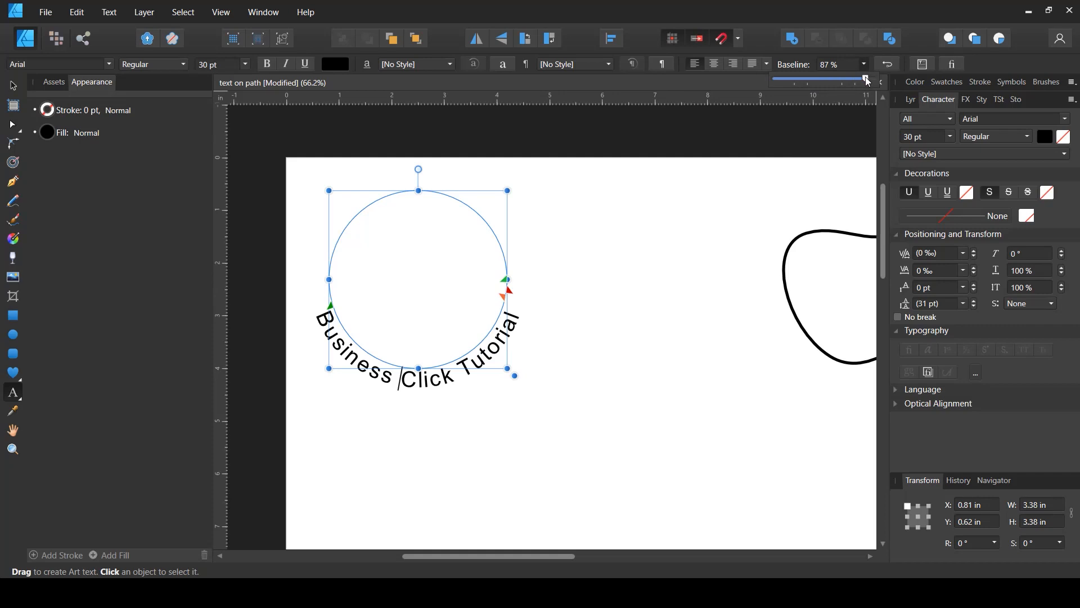
left_click_drag(867, 80, 808, 81)
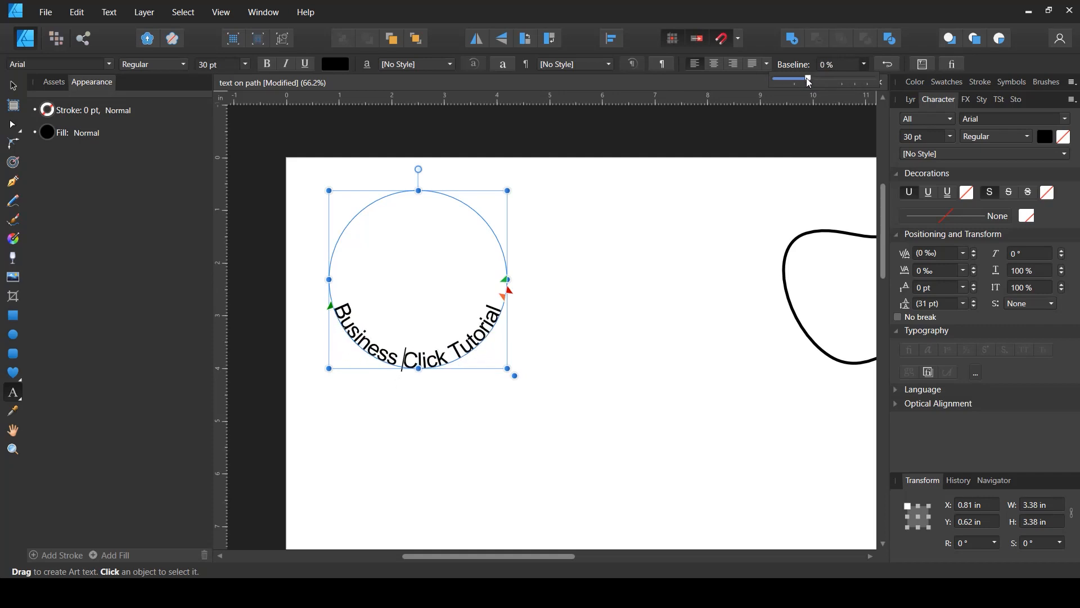
left_click_drag(808, 82, 765, 82)
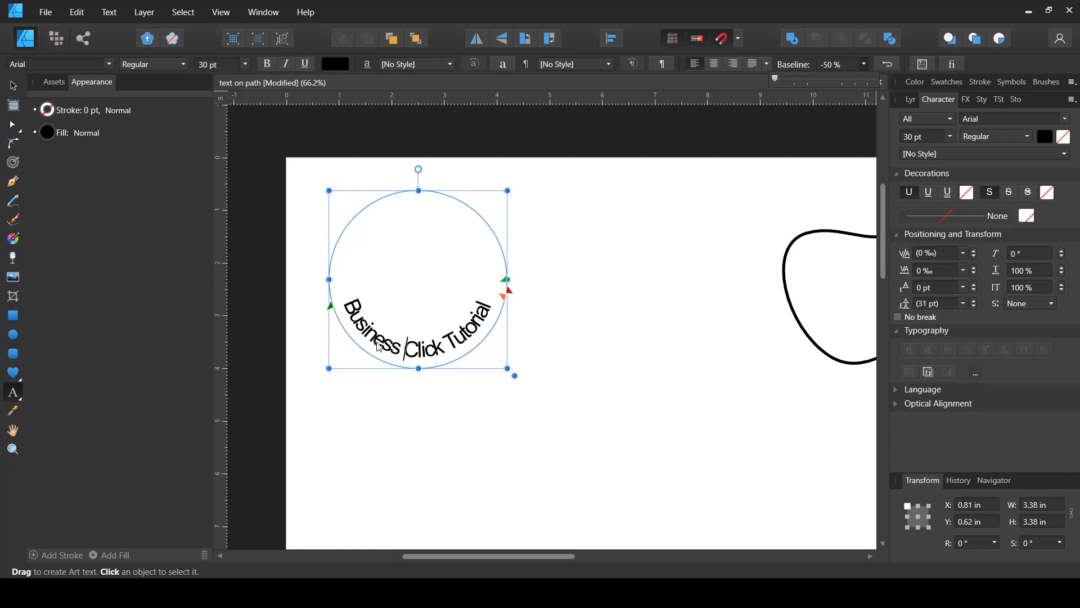
left_click_drag(779, 80, 786, 79)
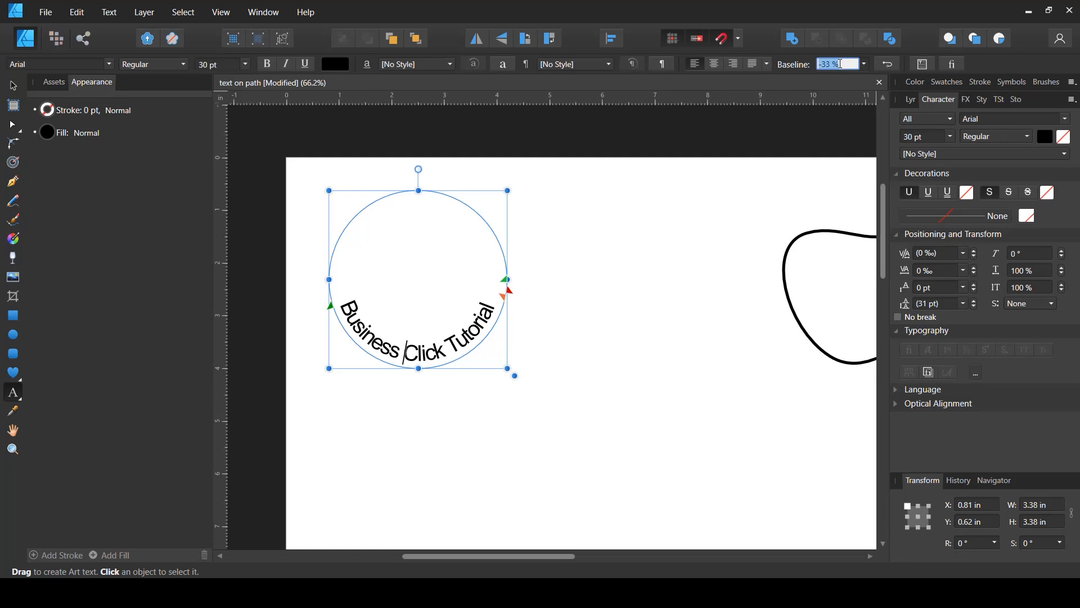
type("0")
key("Return")
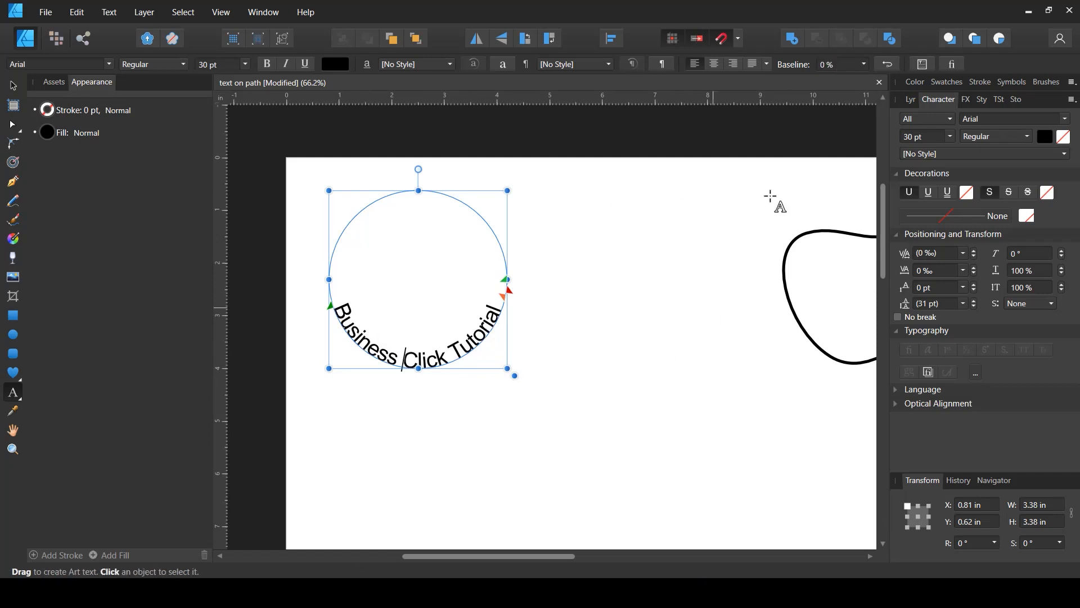
left_click(864, 64)
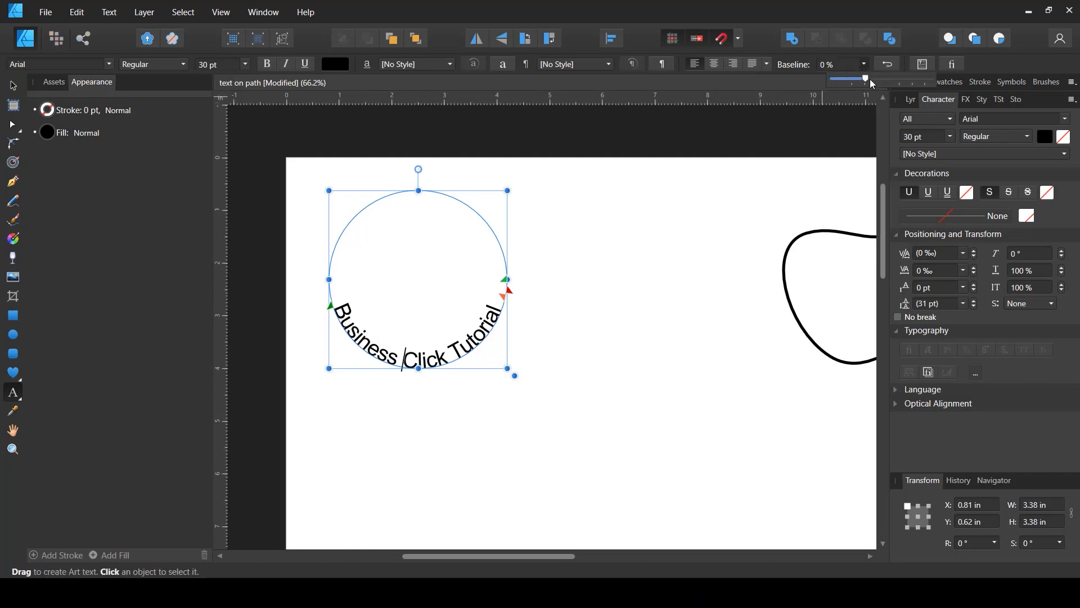
mouse_move(870, 78)
left_mouse_down()
mouse_move(927, 82)
mouse_move(873, 83)
left_mouse_up()
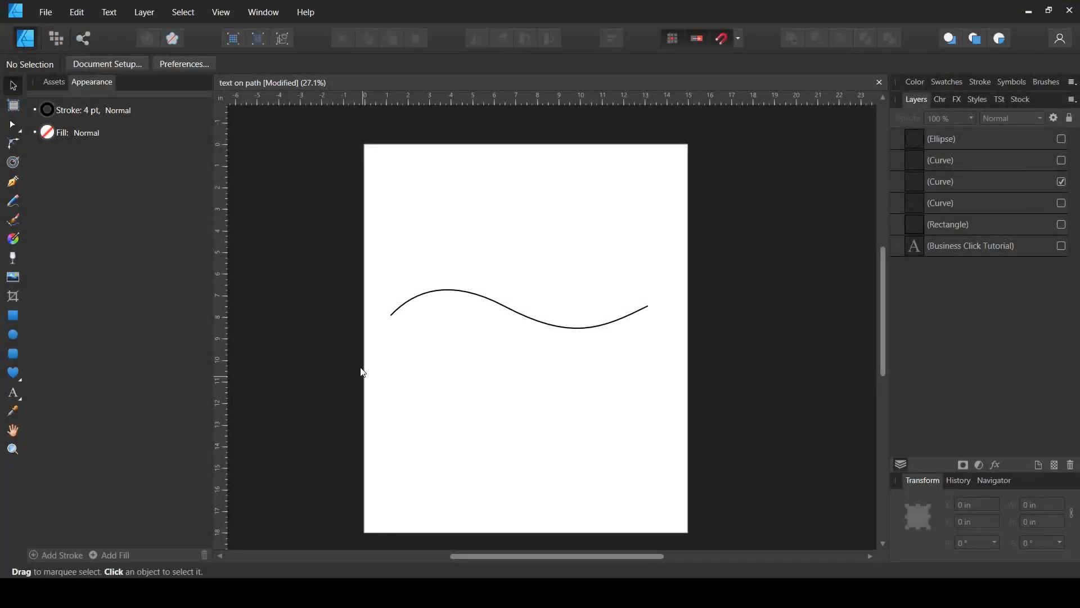
Place the dummy artistic text "sdsdsdsdsdsdsd" at 36 pt along the top of the wavy curve, starting near its left end
left_click(428, 294)
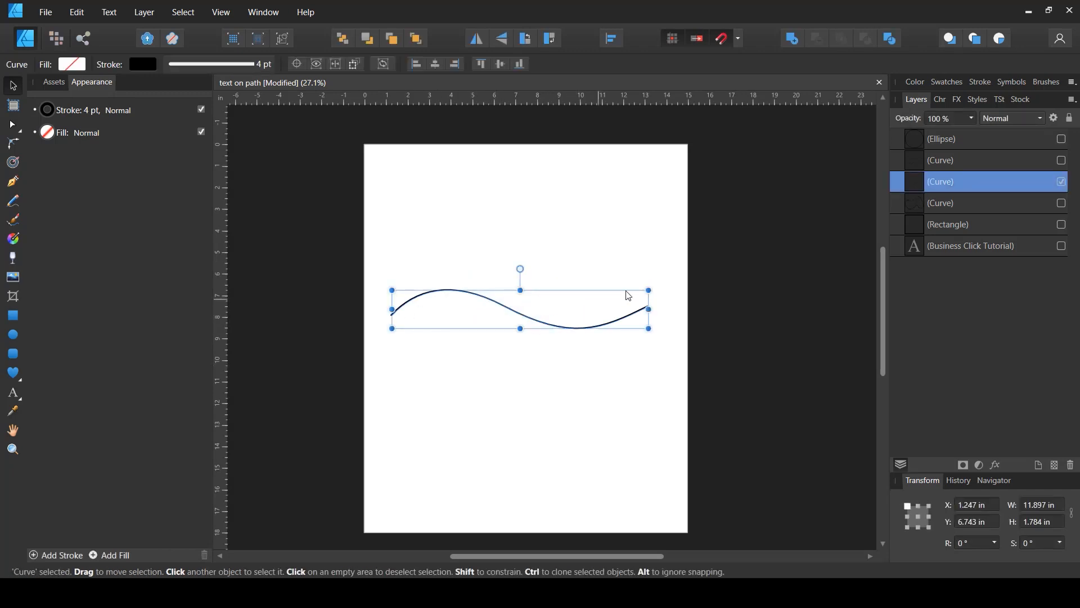
scroll(518, 320, "up", 1)
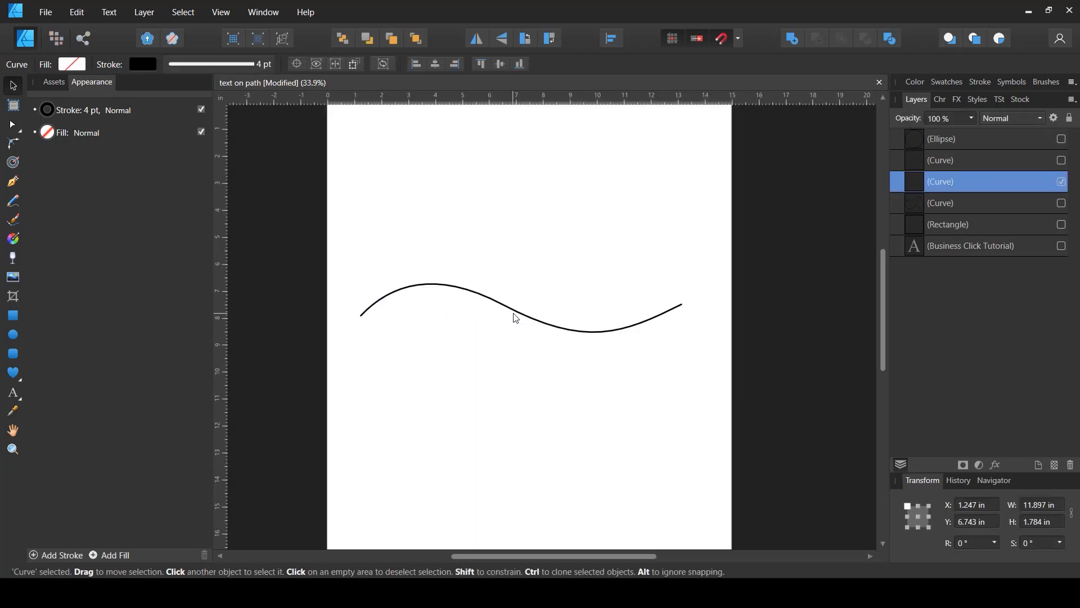
left_click(13, 395)
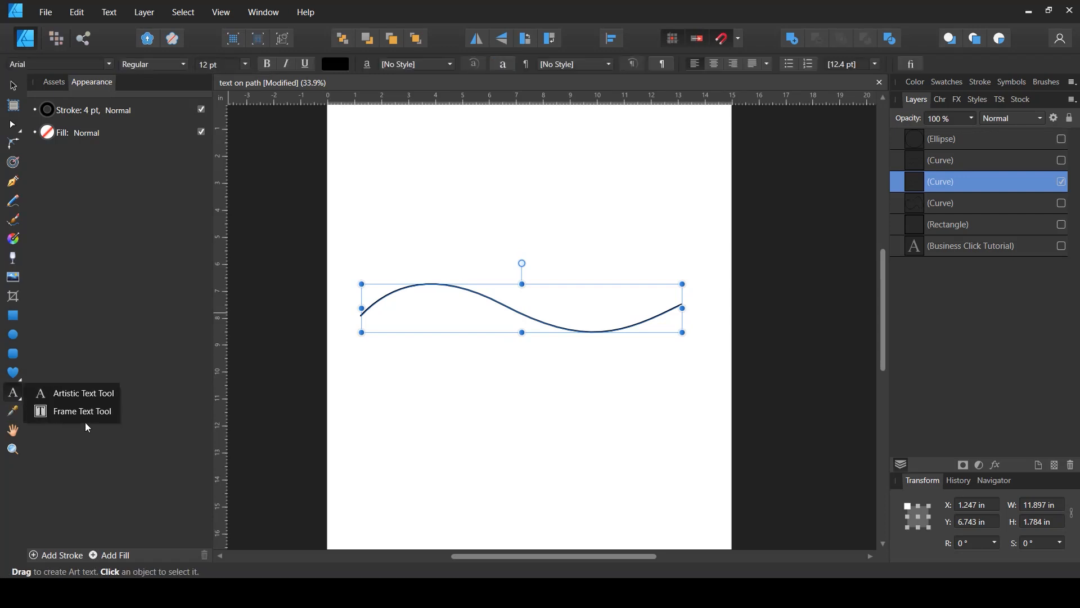
left_click(68, 394)
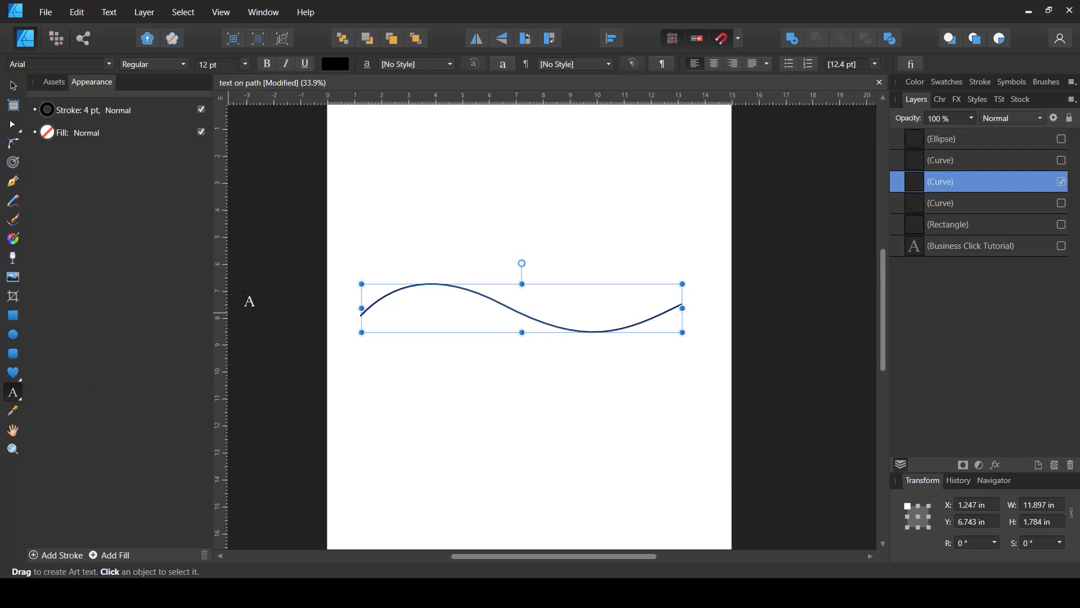
left_click(377, 294)
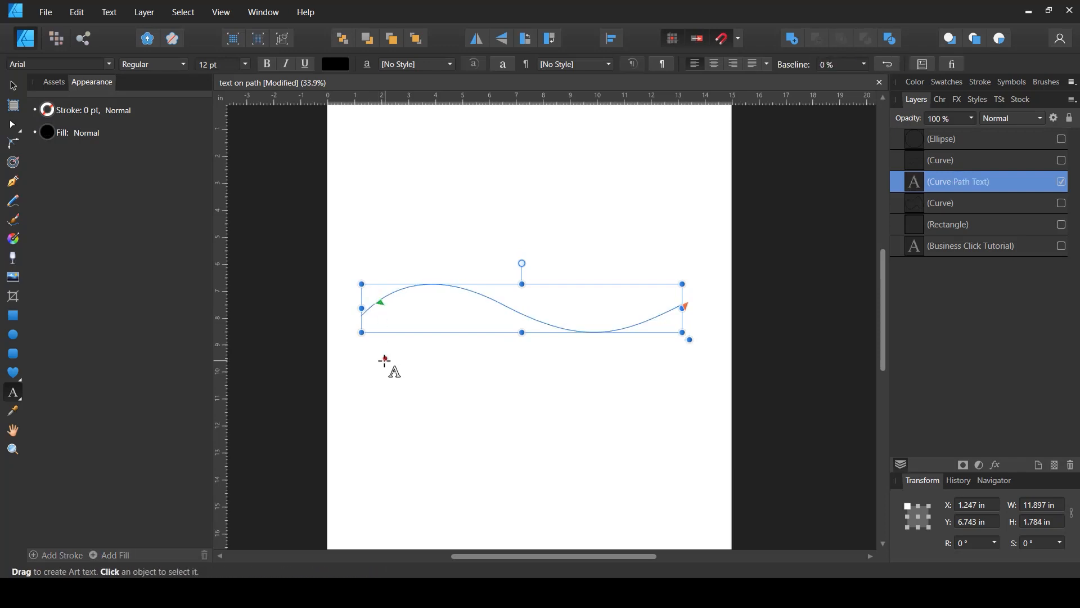
type("sdsdsdsdsdsdsd")
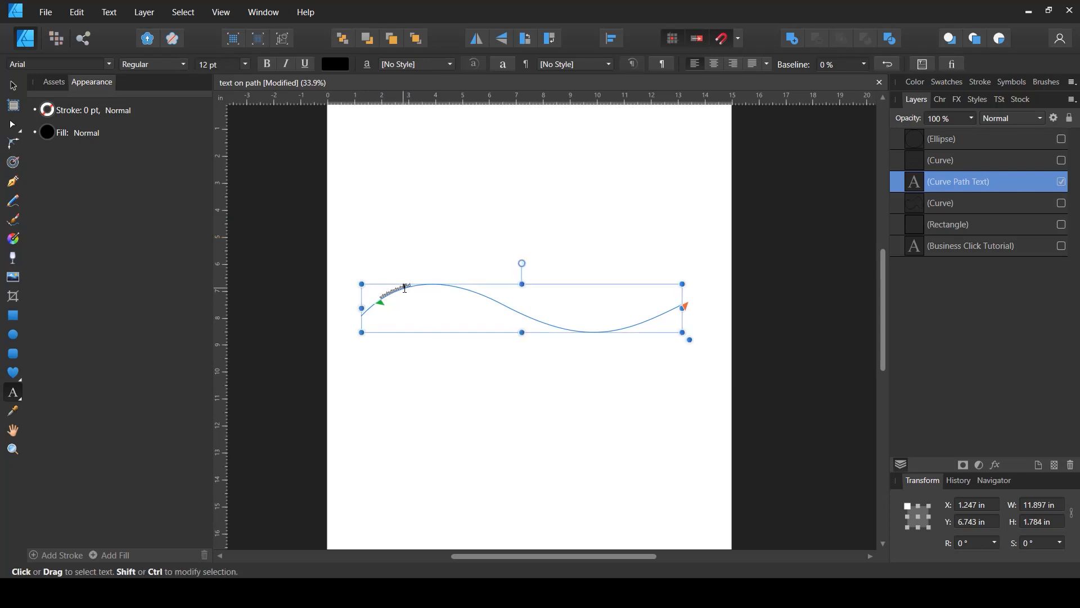
left_click(246, 64)
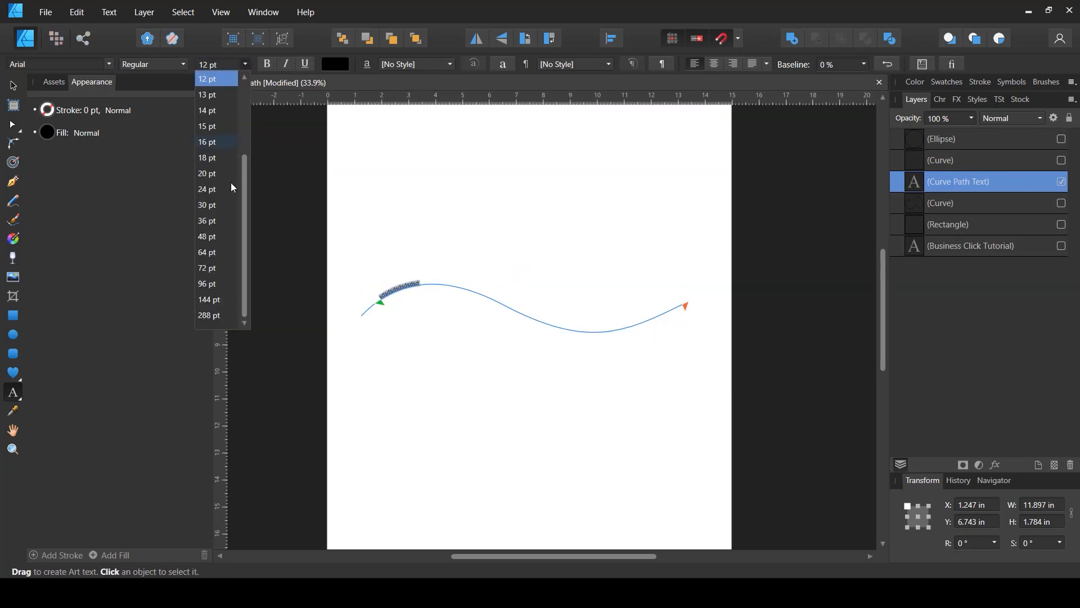
left_click(228, 219)
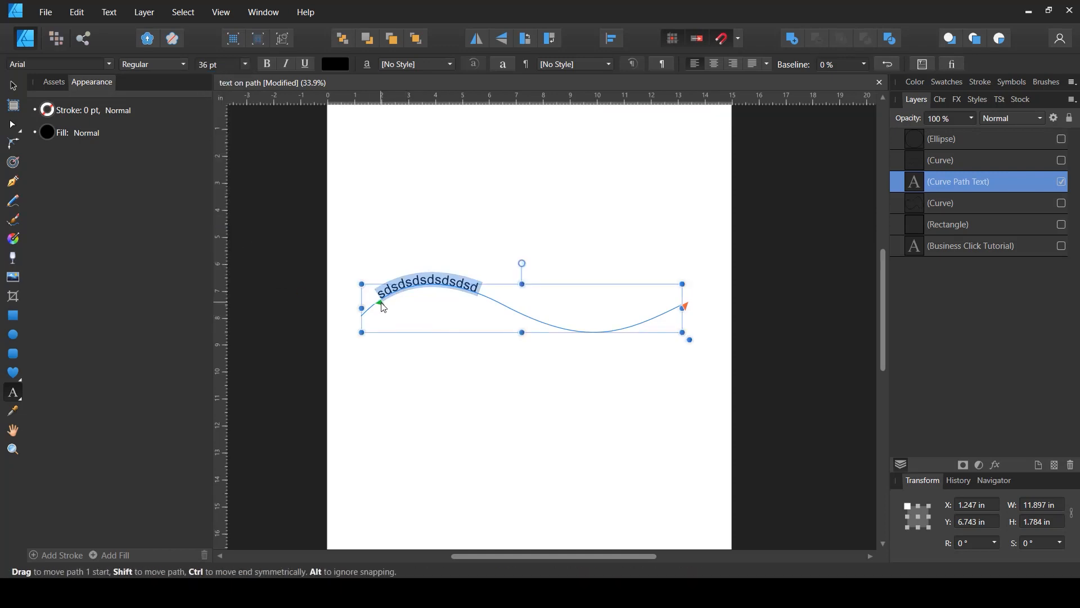
Try moving the start and end points of the wavy curve's text to flip it underneath the curve and slide it toward the middle
left_click_drag(385, 302, 598, 339)
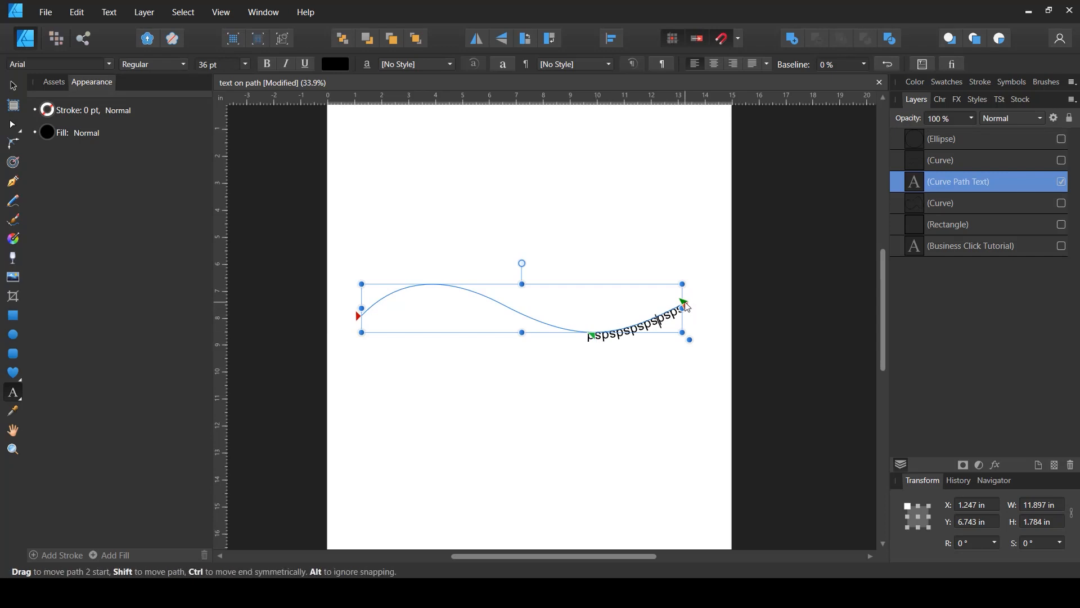
mouse_move(675, 308)
left_mouse_down()
mouse_move(636, 322)
mouse_move(484, 320)
mouse_move(685, 317)
left_mouse_up()
left_click_drag(593, 339, 388, 331)
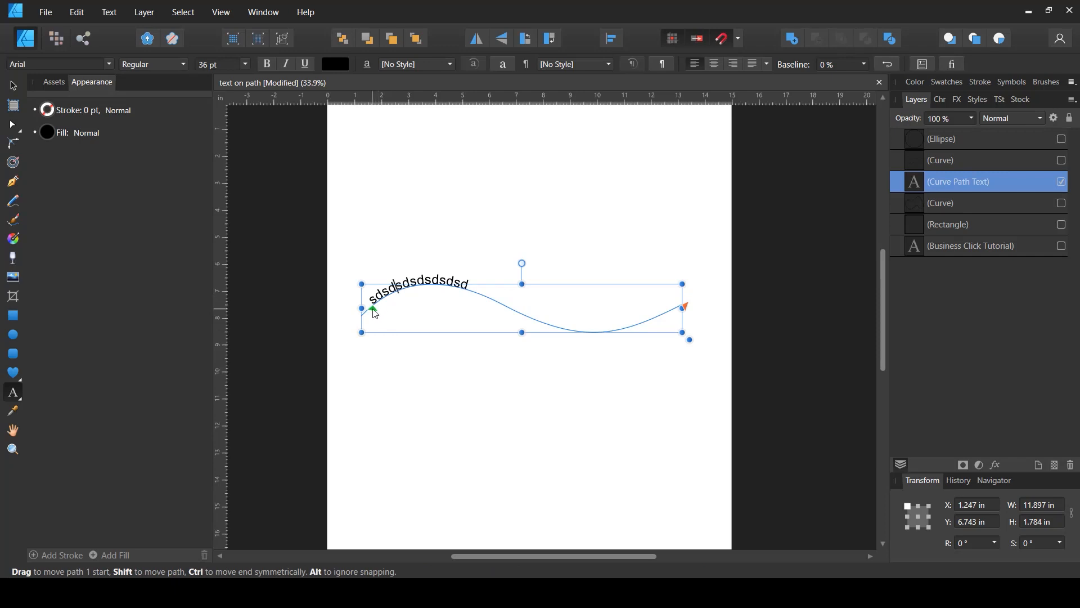
mouse_move(375, 313)
left_mouse_down()
mouse_move(468, 303)
mouse_move(597, 334)
left_mouse_up()
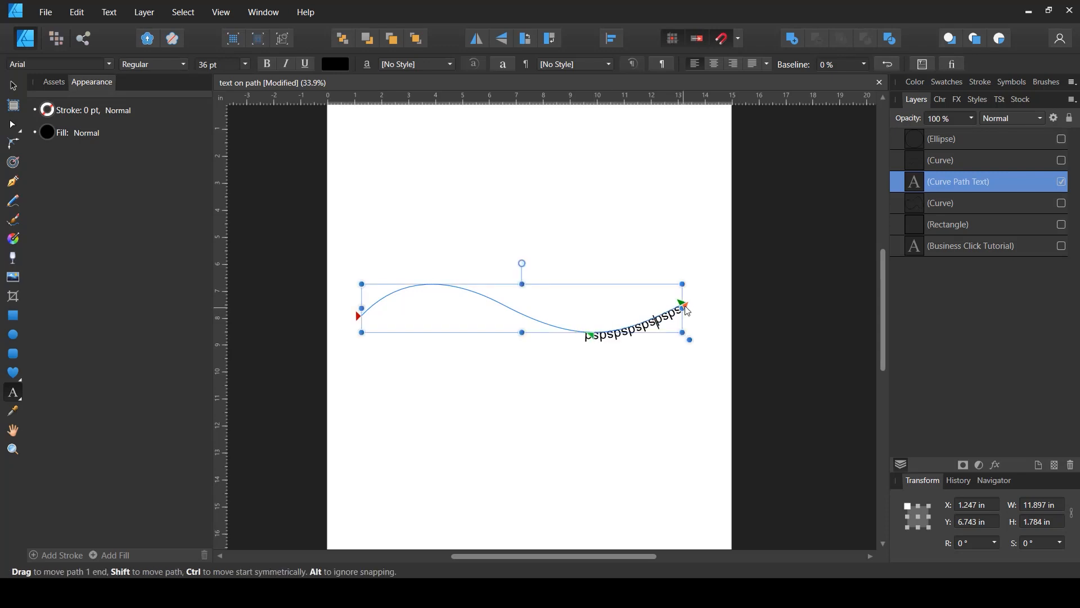
mouse_move(683, 307)
left_mouse_down()
mouse_move(554, 346)
mouse_move(443, 337)
mouse_move(459, 331)
left_mouse_up()
scroll(679, 304, "up", 3)
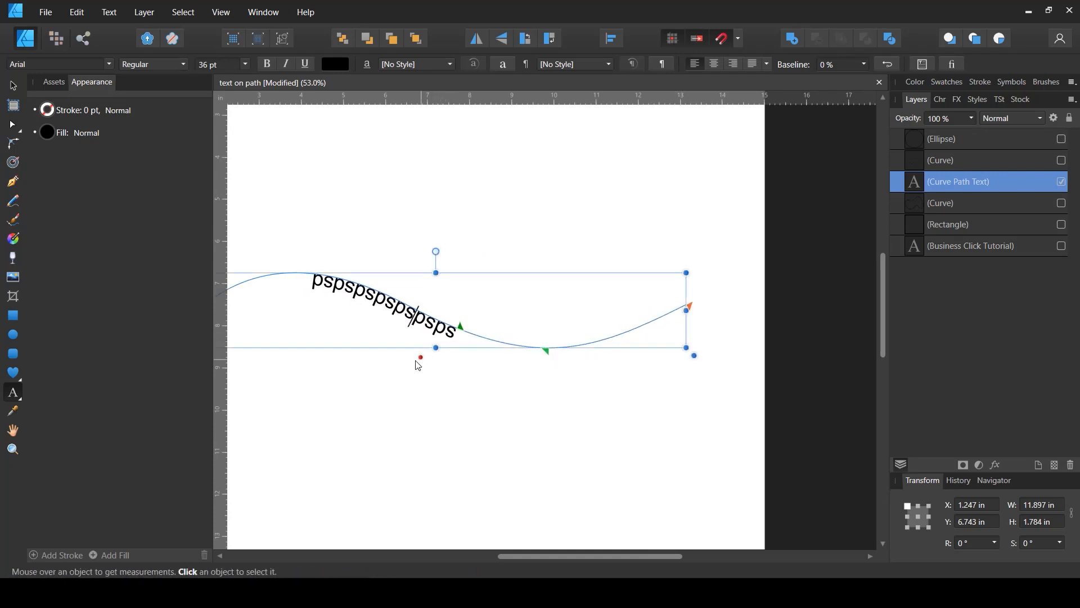
scroll(495, 338, "down", 1)
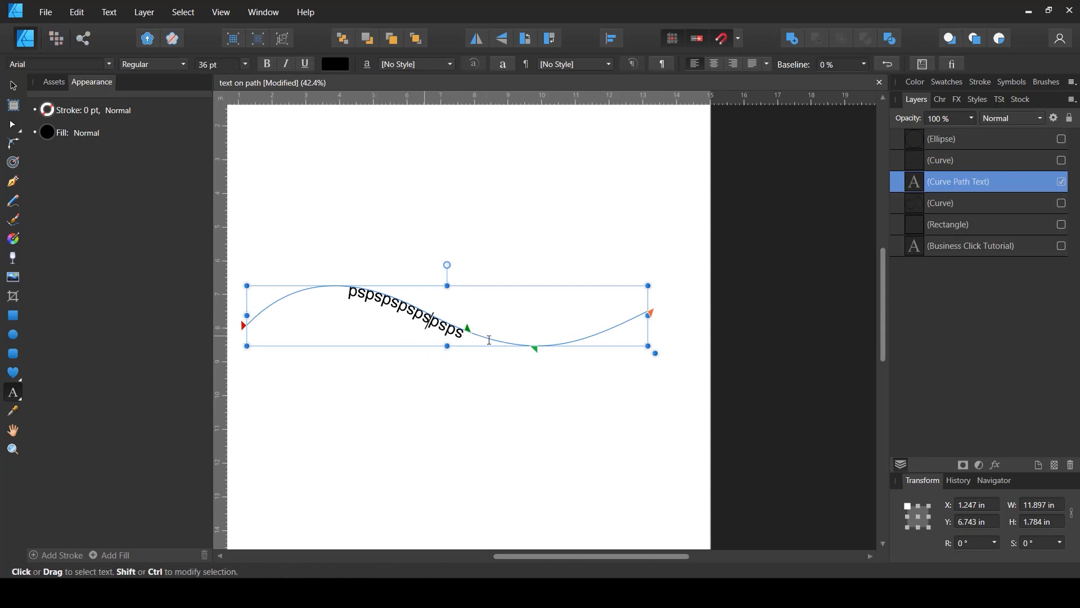
Undo all start and end point changes made to the wavy curve's text
key("ctrl+z")
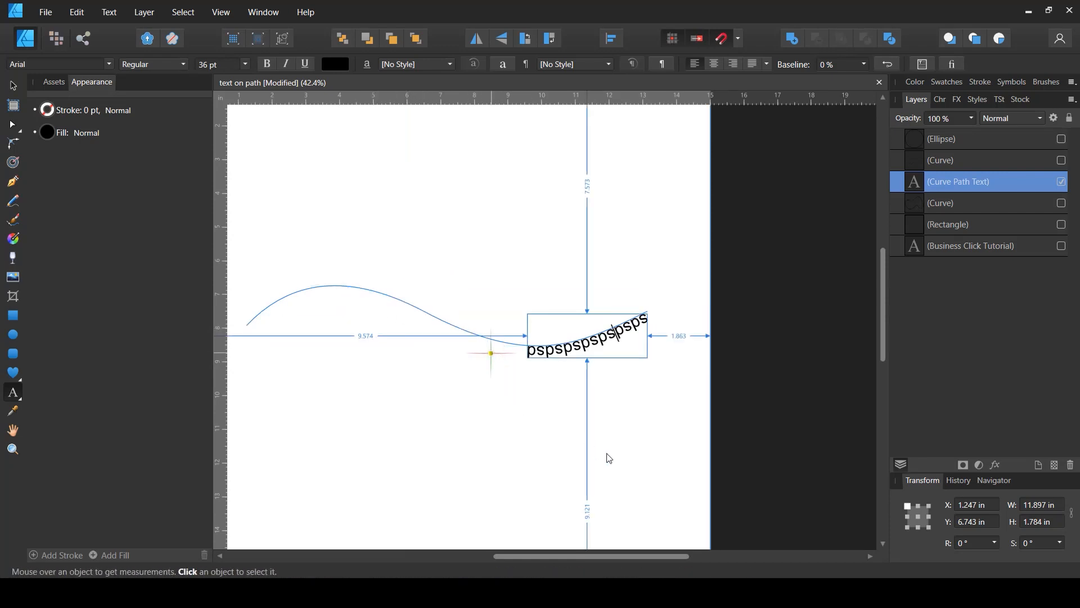
key("ctrl+z")
key("ctrl+z")
key("ctrl+z")
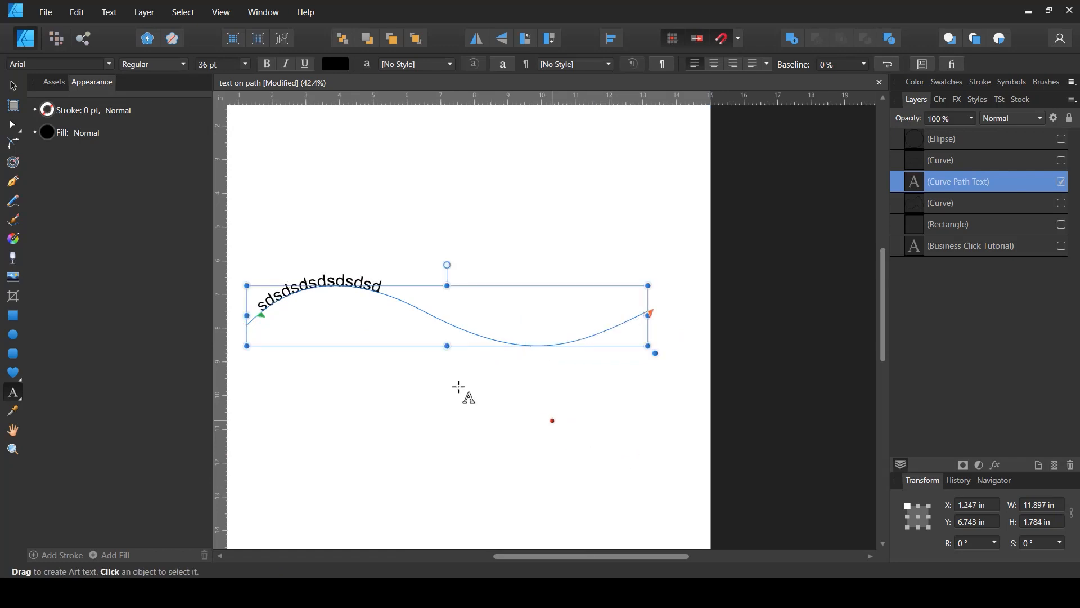
key("ctrl+shift+z")
key("ctrl+shift+z")
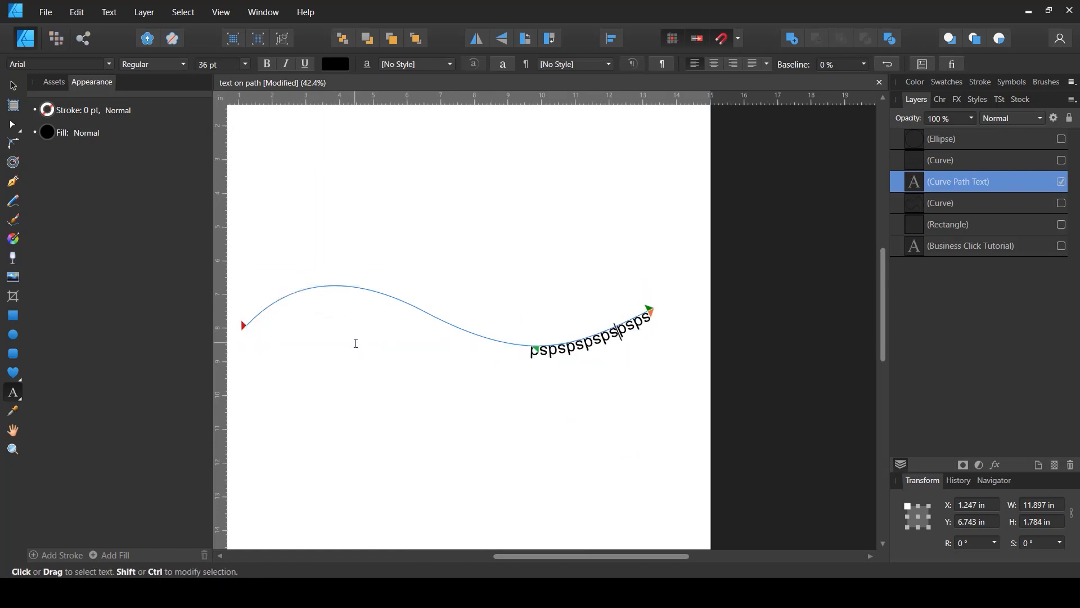
key("ctrl+z")
key("ctrl+z")
key("ctrl+z")
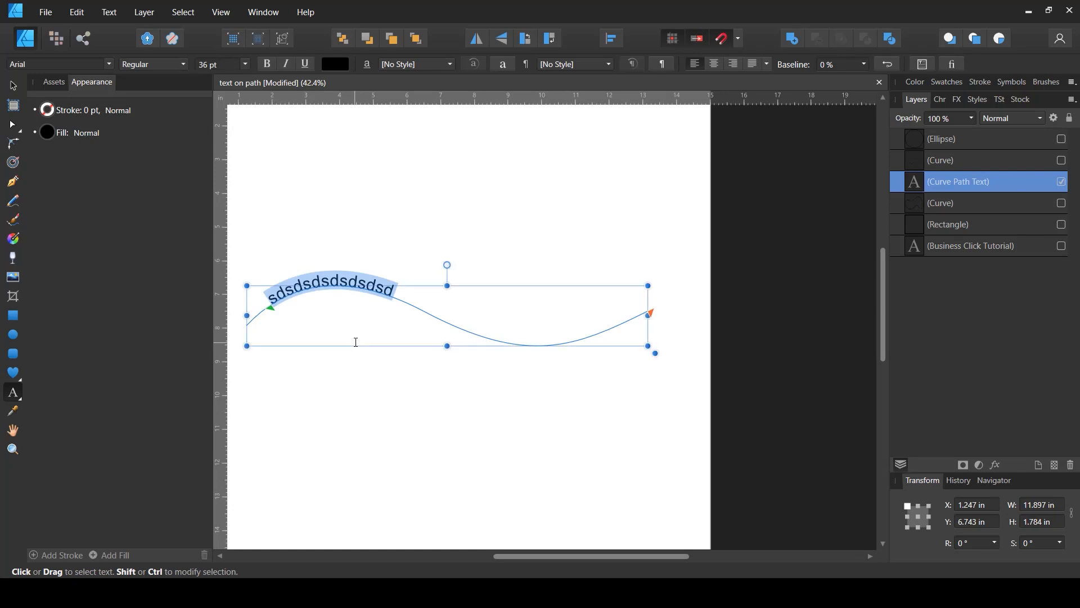
Undo the font size change and the dummy text on the wavy curve, back to the plain curve
key("ctrl+z")
key("ctrl+z")
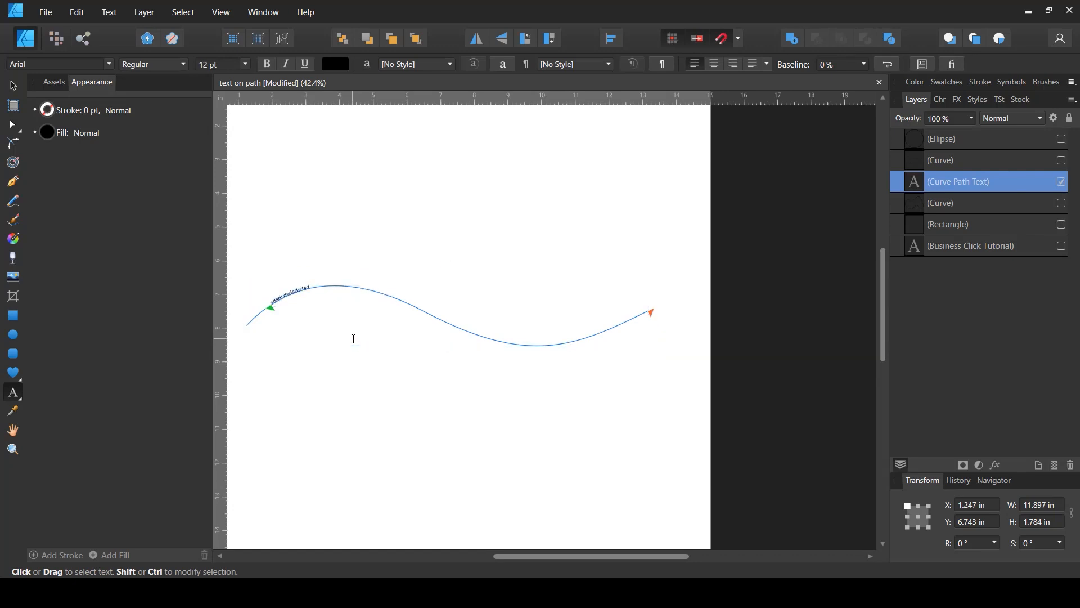
key("ctrl+z")
key("ctrl+z")
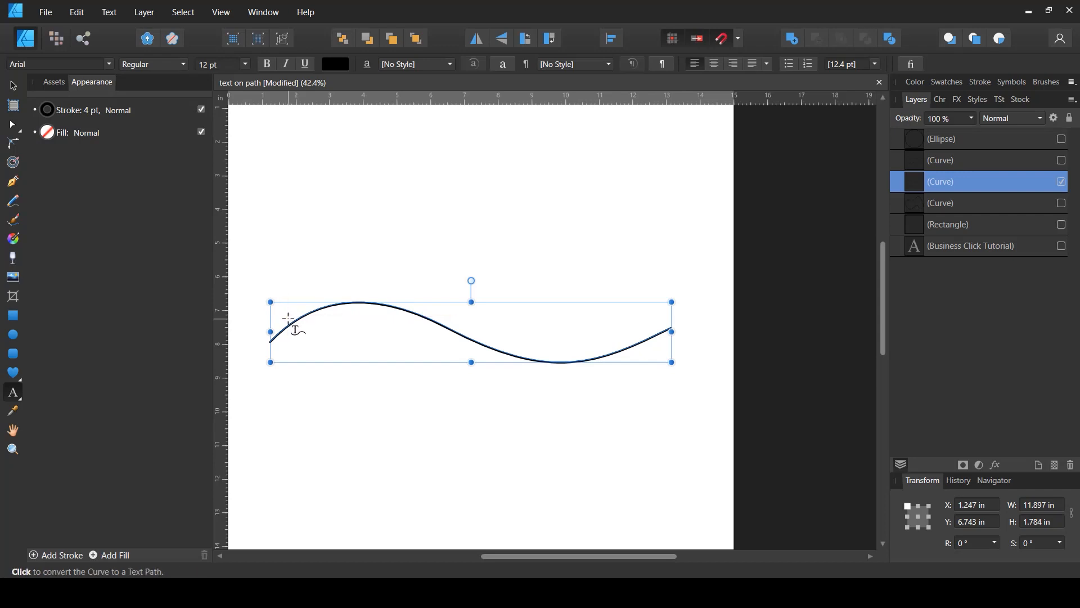
Try placing the dummy text "dsdd" along the top of the wavy curve near its left end, and undo it
left_click(288, 318)
type("dsdd")
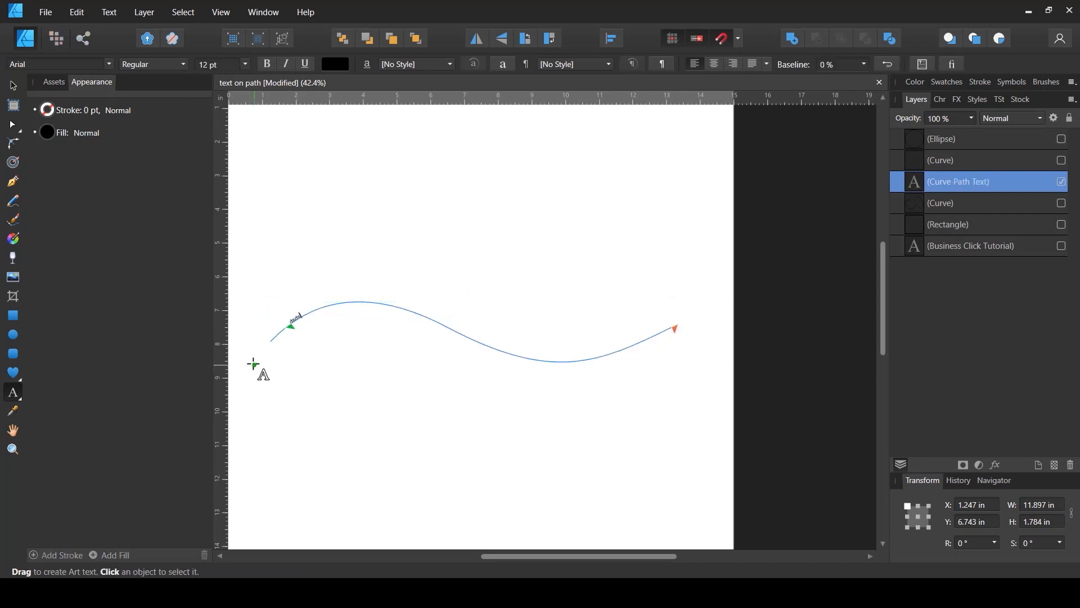
key("ctrl+z")
key("ctrl+z")
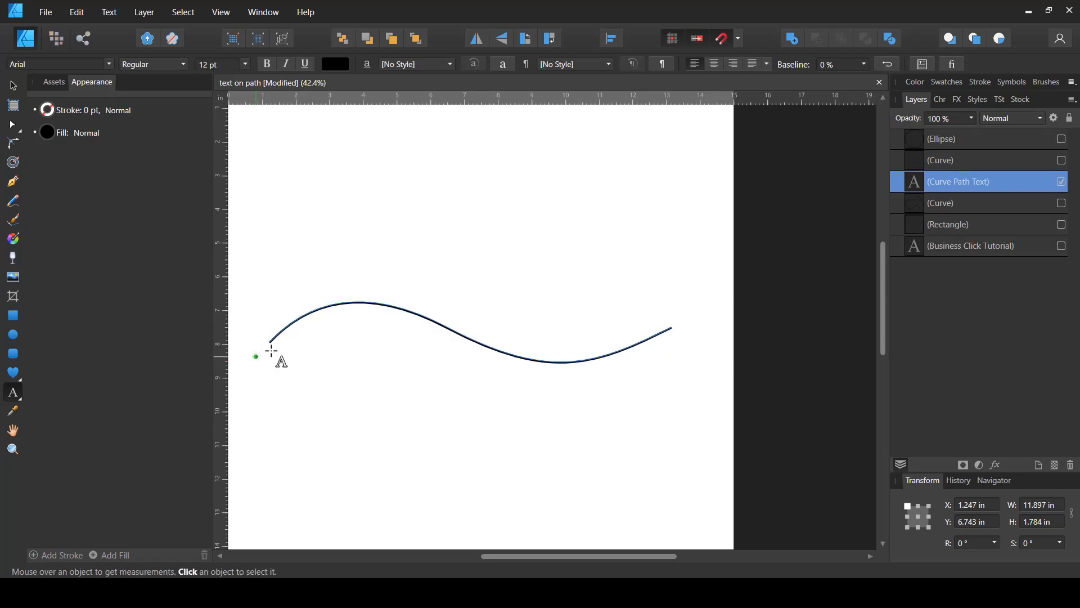
key("ctrl+z")
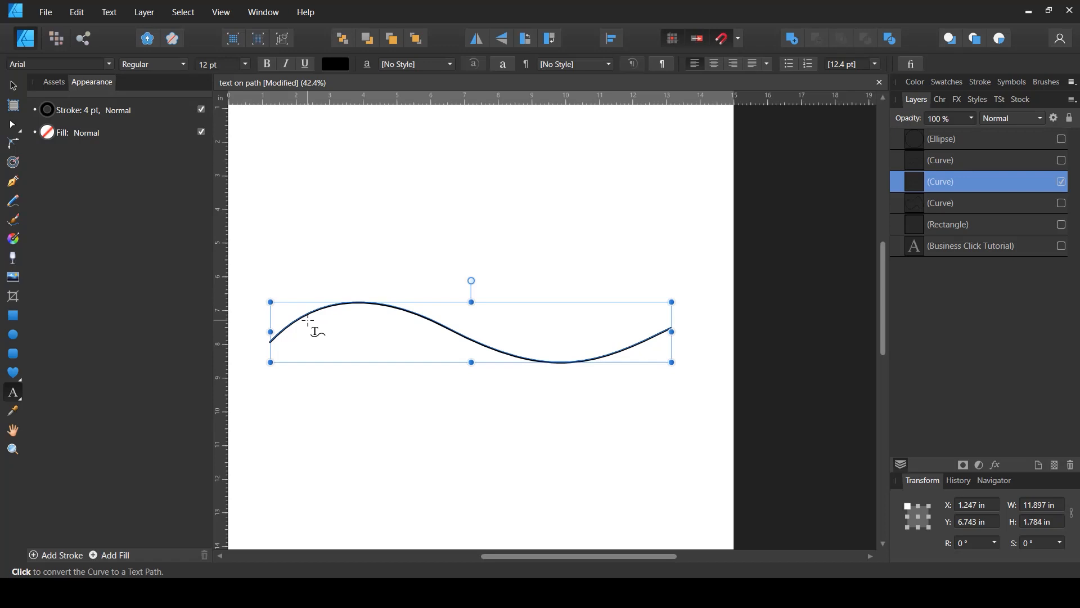
Try starting dummy text such as "sasasa" on the wavy curve's first rise and just past its crest, undoing each attempt
left_click(308, 320)
type("sasasa")
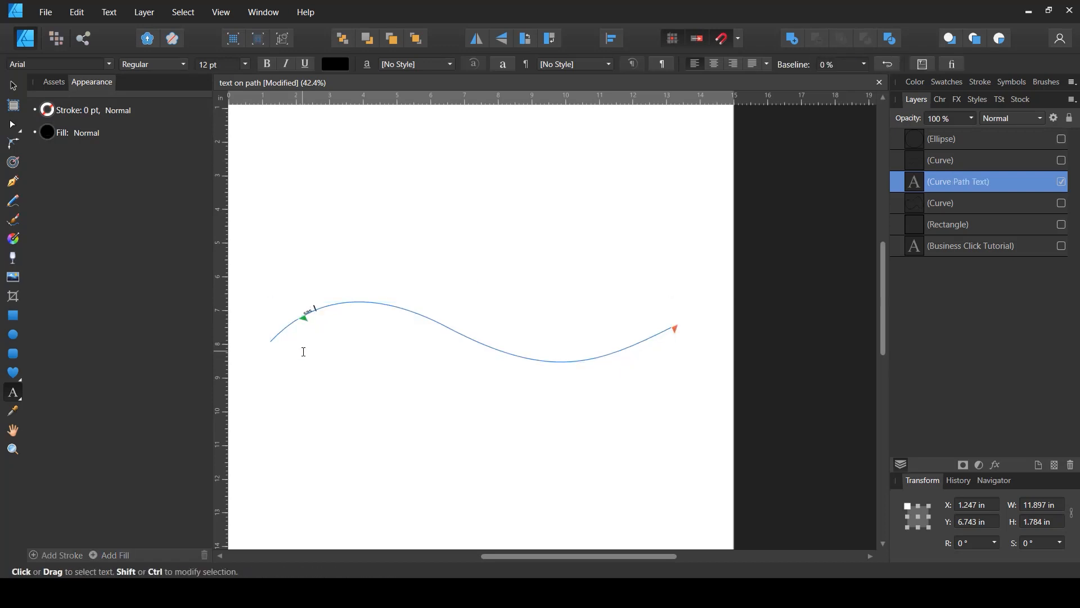
key("ctrl+z")
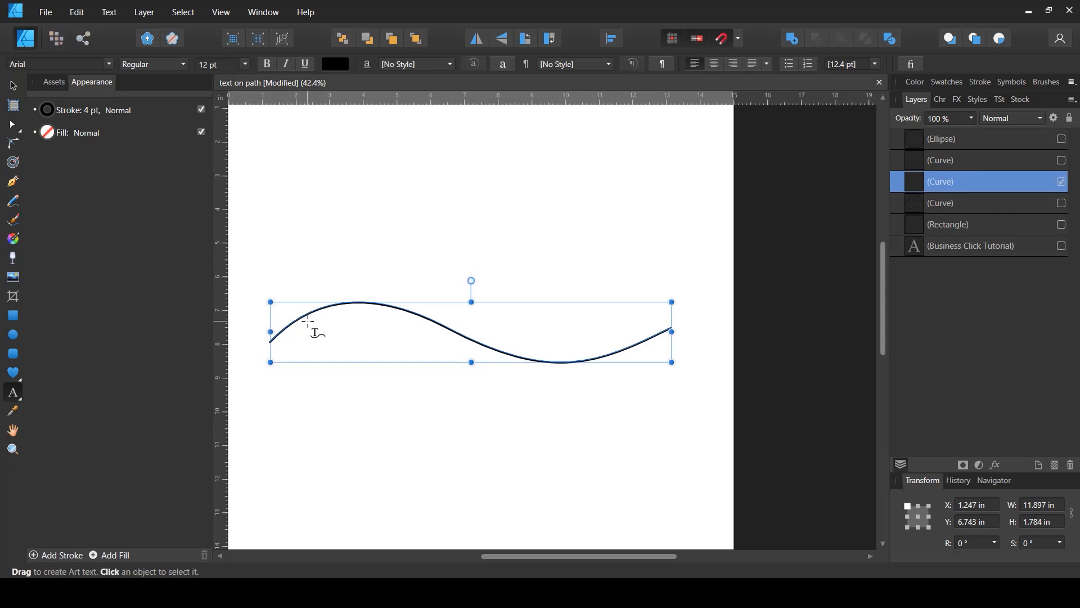
left_click(308, 327)
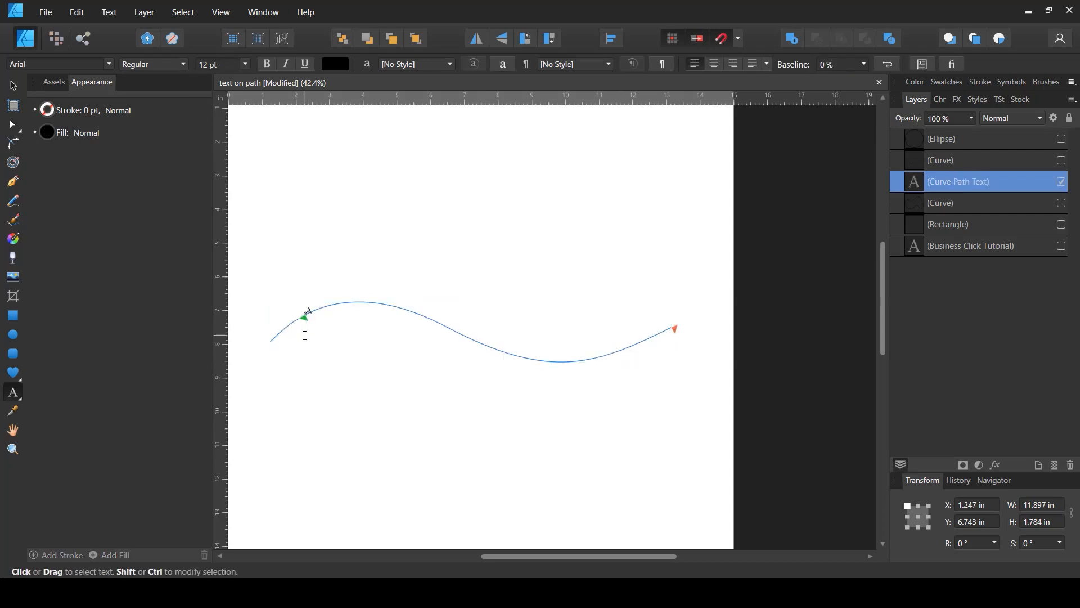
key("ctrl+z")
key("ctrl+z")
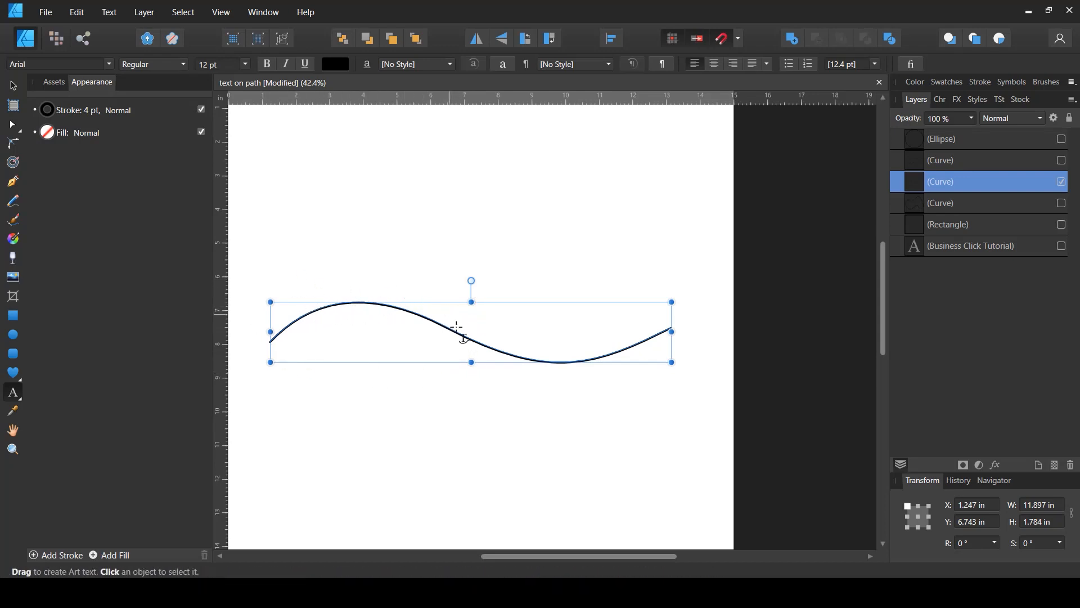
left_click(392, 311)
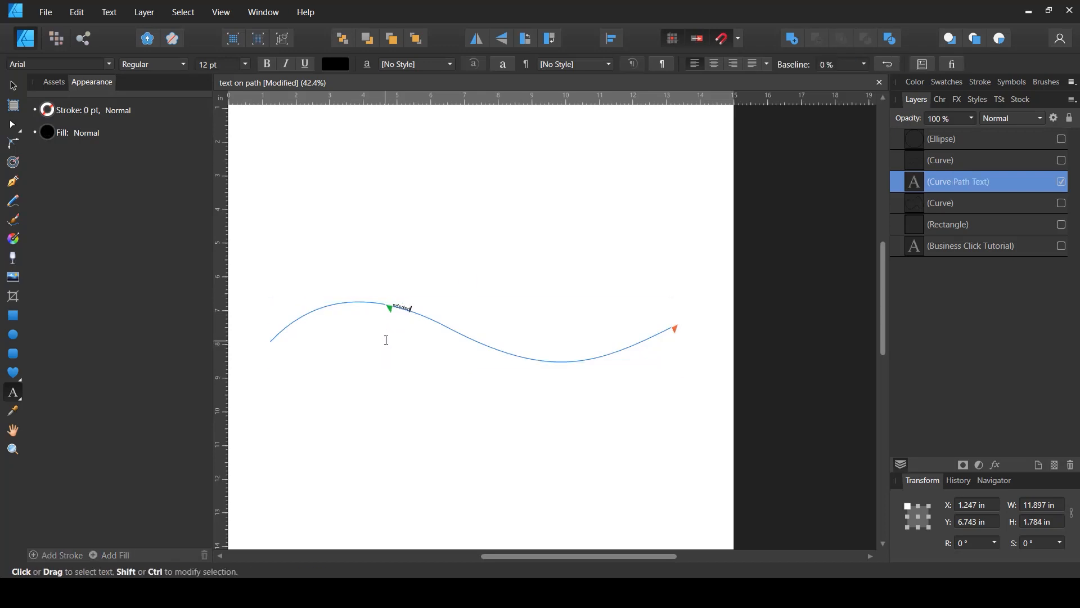
key("ctrl+z")
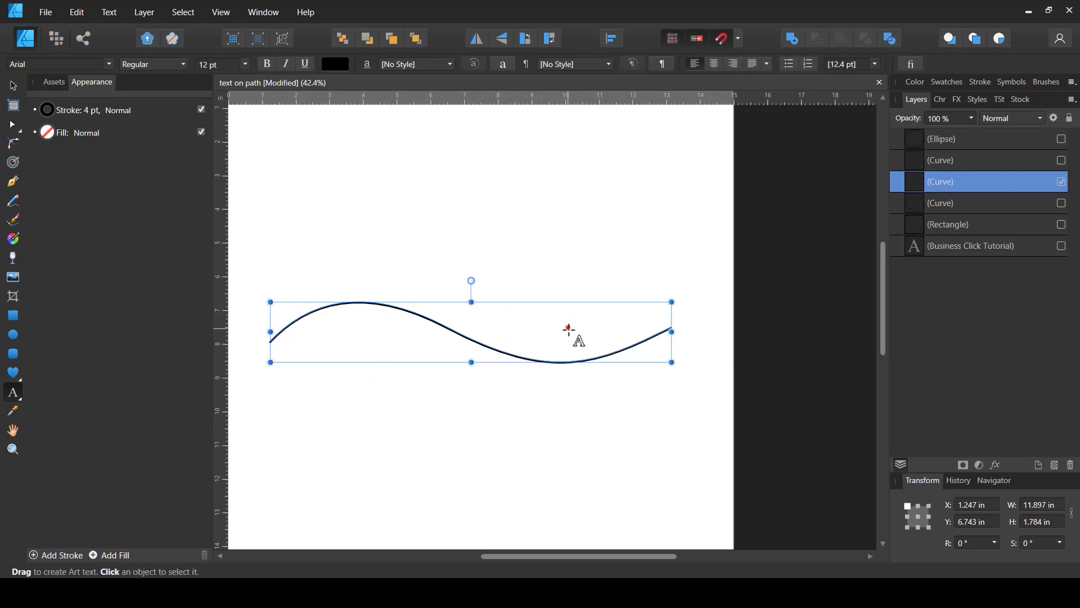
Try placing dummy text such as "pspspsps" underneath the wavy curve at two spots on its right-hand rise, undoing each attempt
left_click(627, 352)
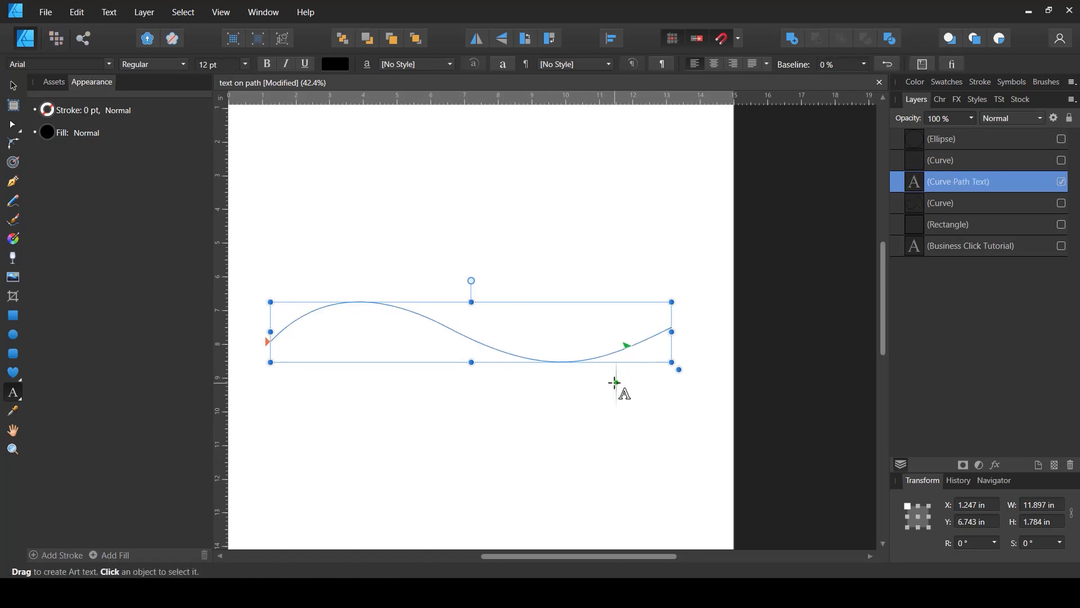
type("pspspsps")
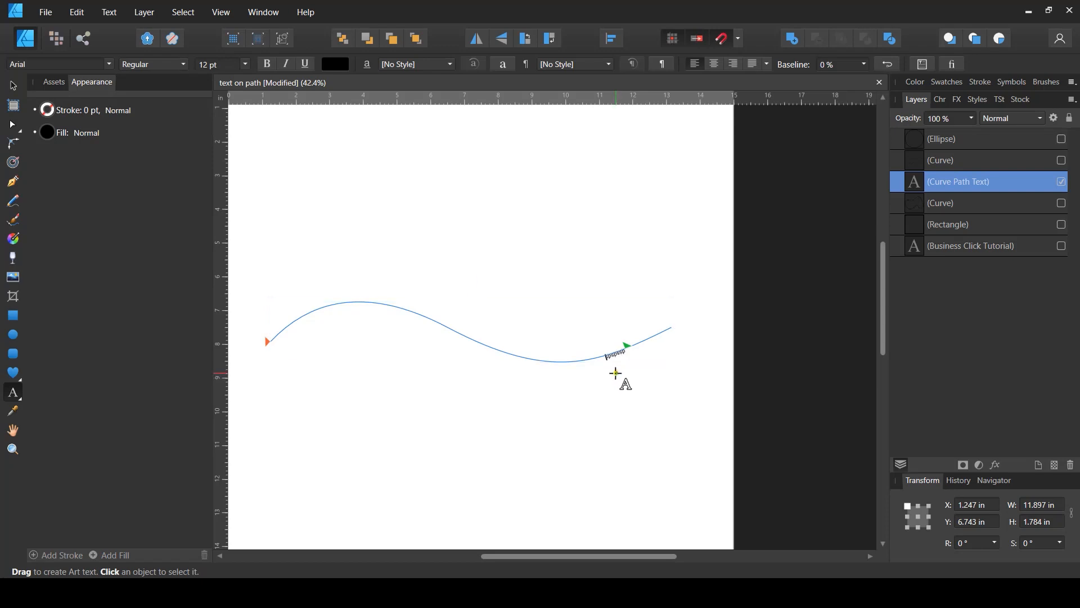
key("ctrl+z")
key("ctrl+z")
key("ctrl+z")
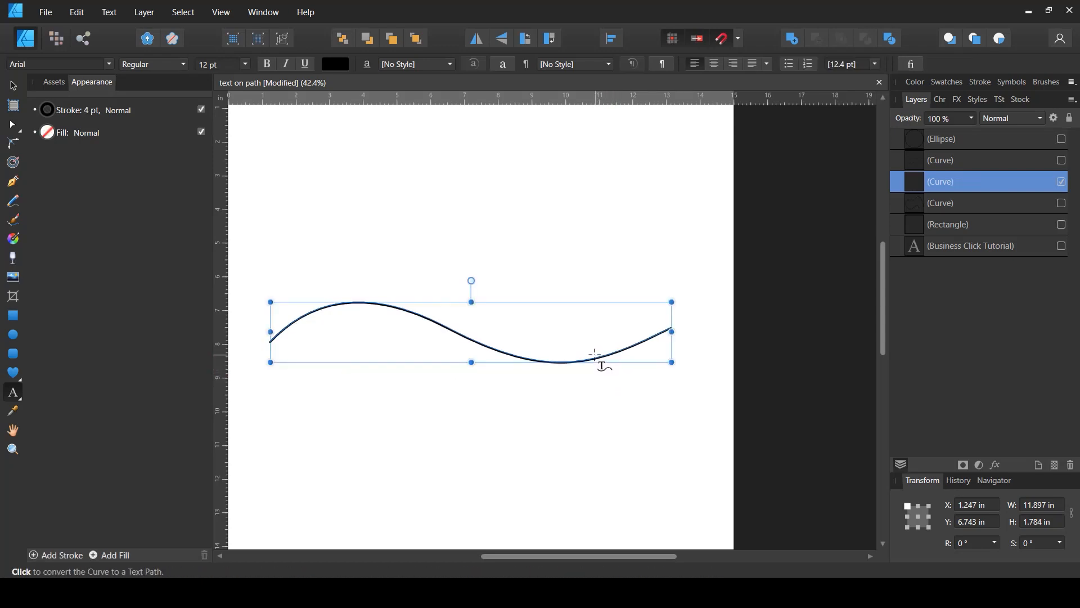
left_click(595, 355)
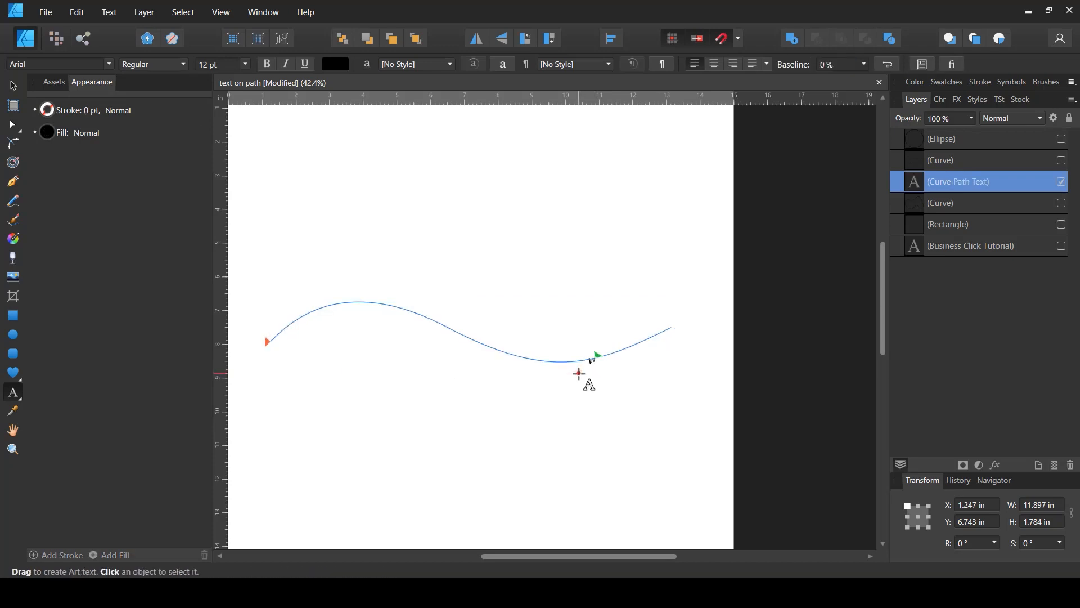
key("ctrl+z")
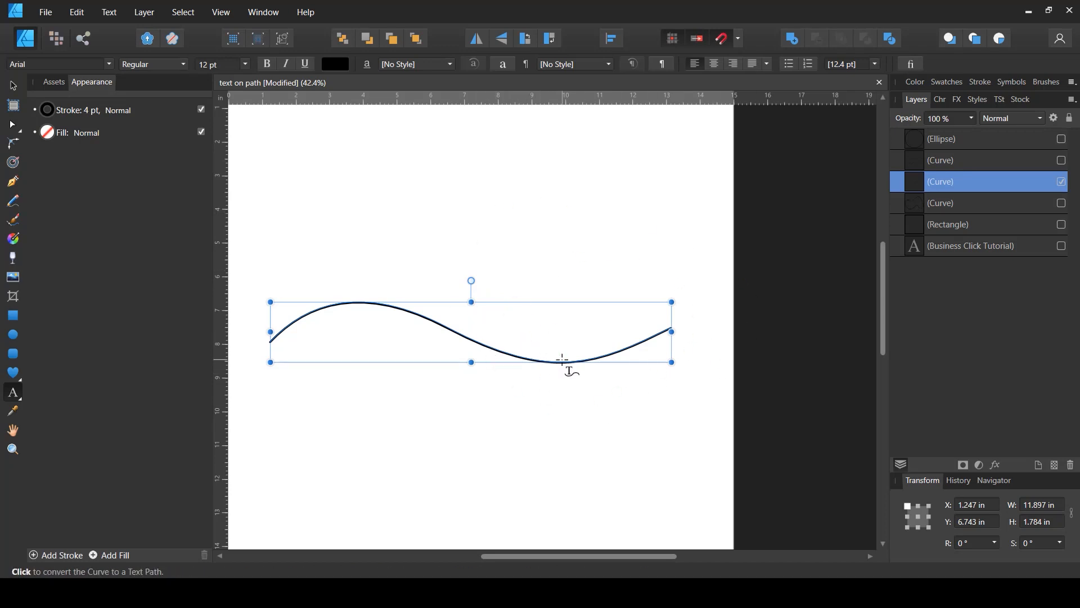
Try placing the dummy text "psp" underneath the wavy curve just past its middle, and undo it
left_click(499, 345)
type("psp")
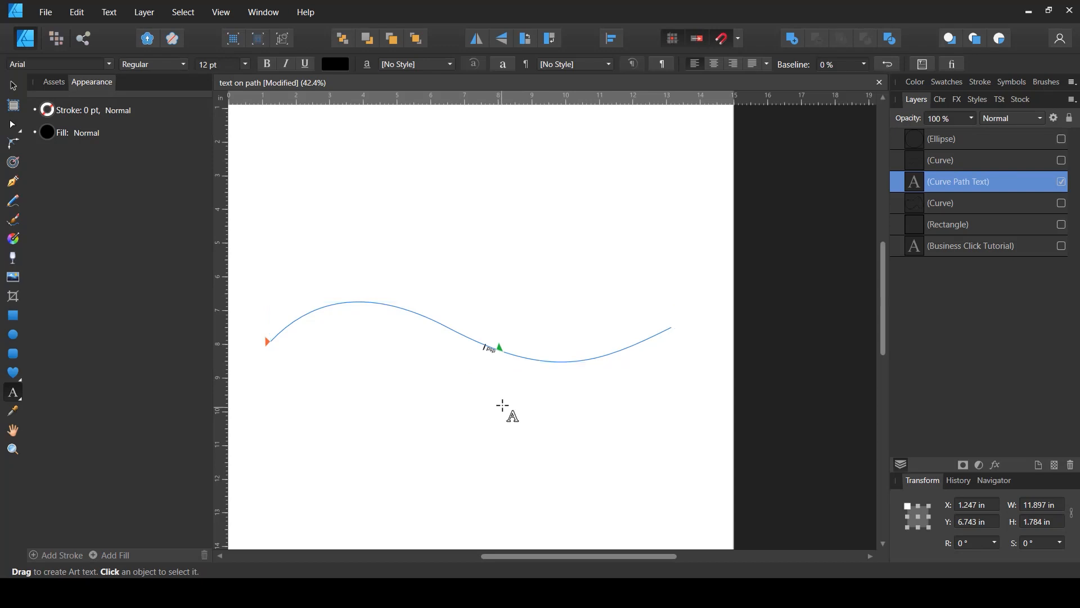
key("ctrl+z")
key("ctrl+z")
key("ctrl+z")
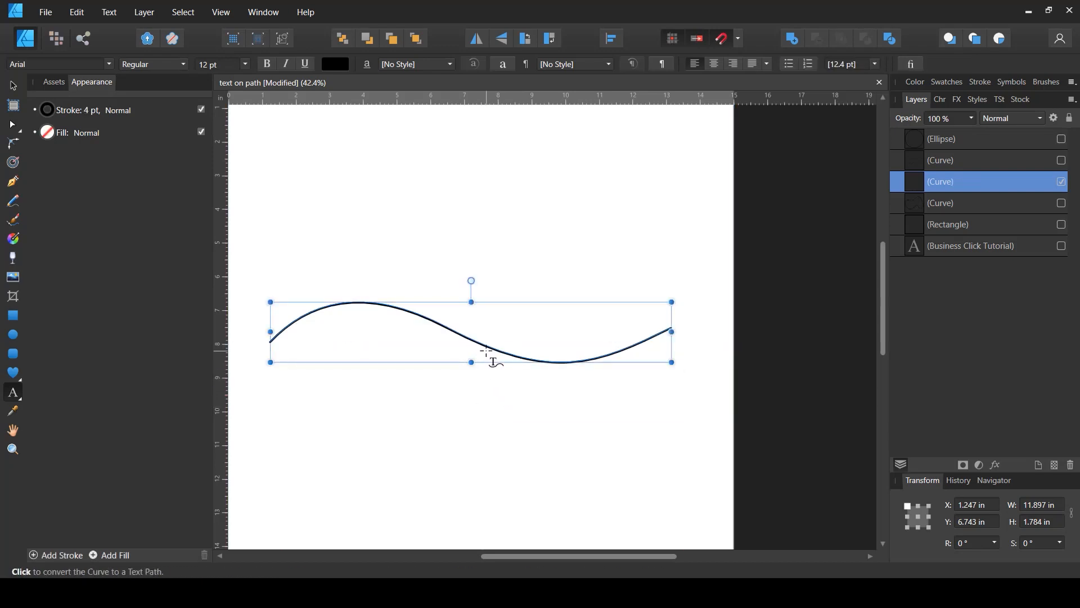
Try placing dummy text on top of the wavy curve at its middle, starting with "ssasasa", and discard it
left_click(450, 335)
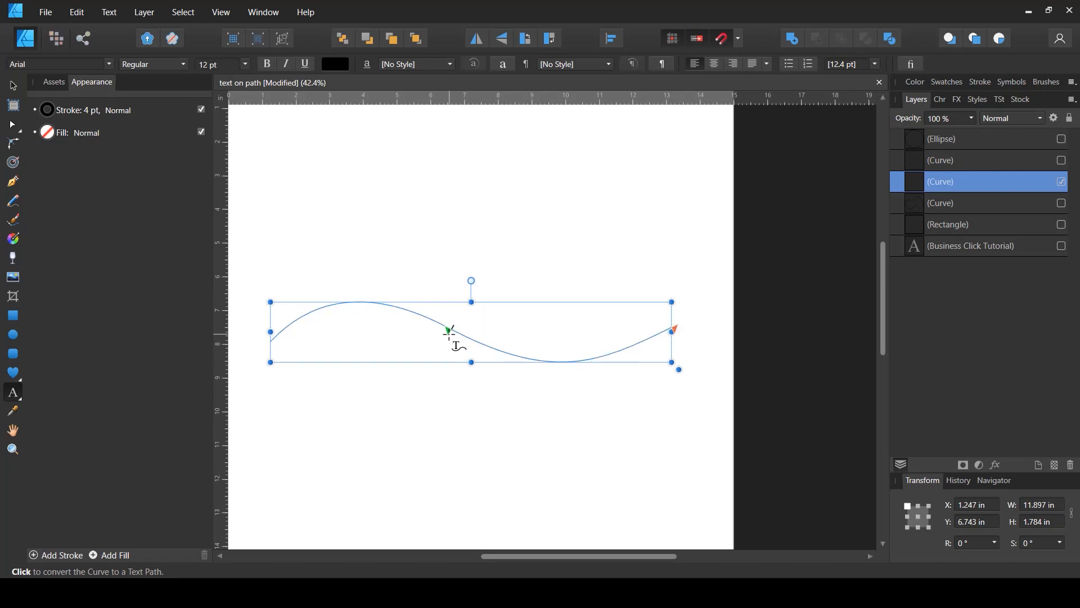
type("ssasasa")
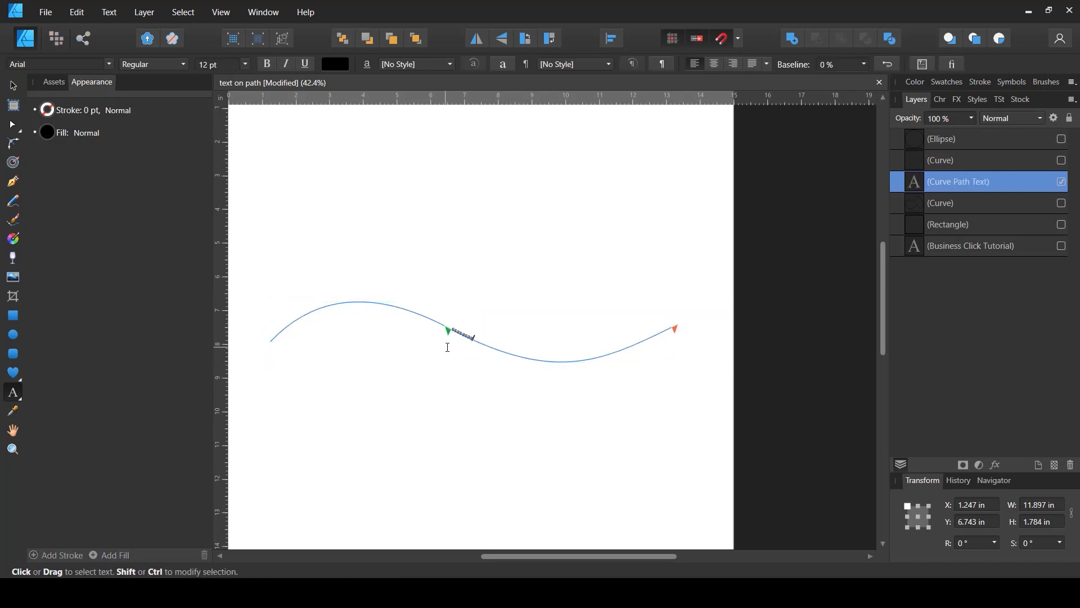
type("sas")
key("Escape")
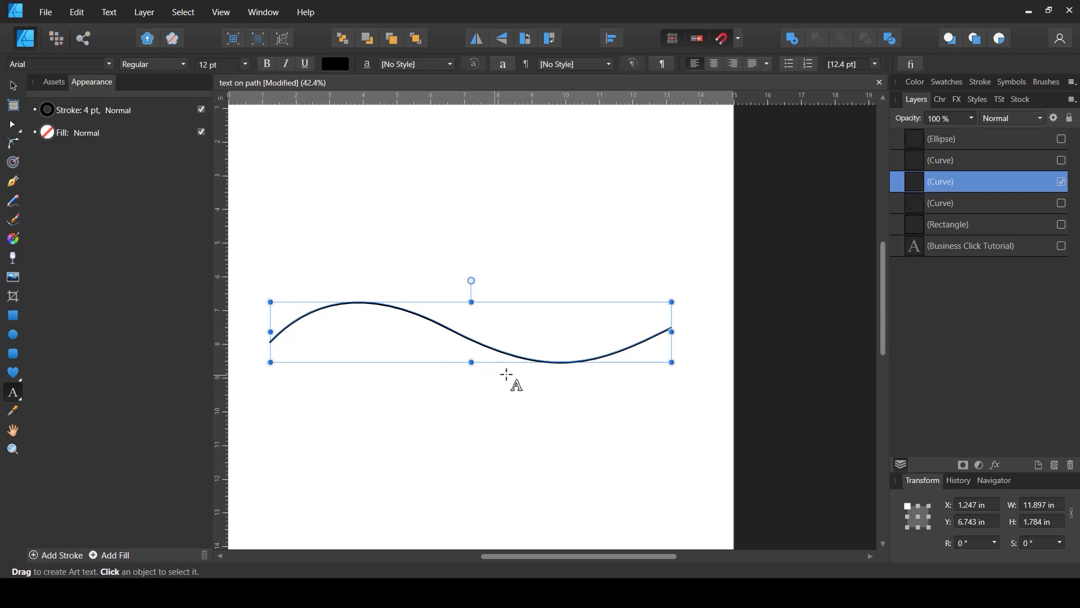
Hide the wavy curve, show the long winding curve layered above it, and select the winding curve
left_click(1064, 183)
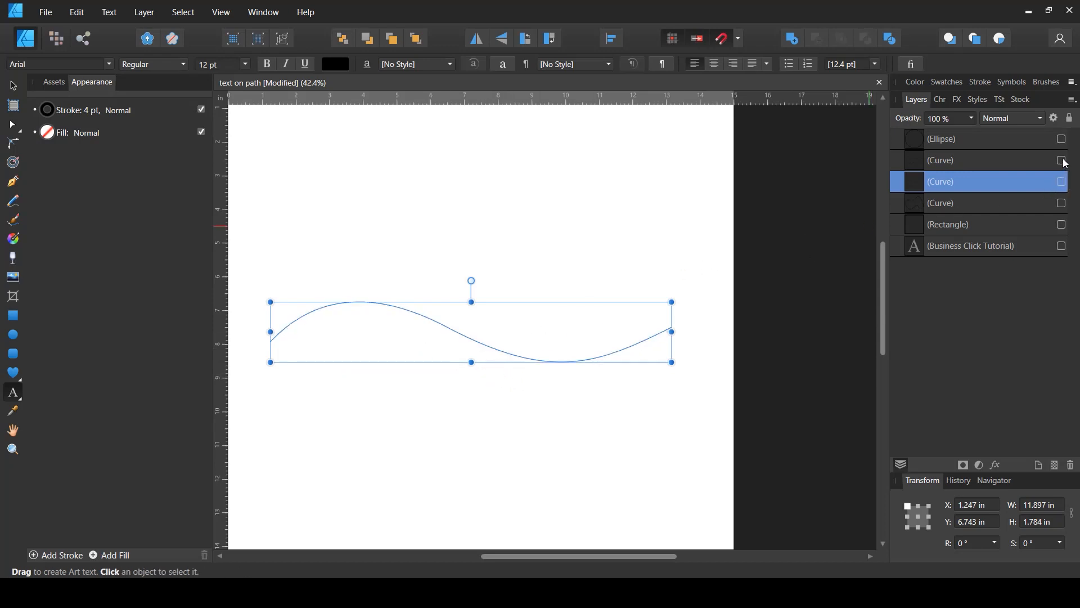
left_click(1061, 160)
scroll(506, 306, "down", 3)
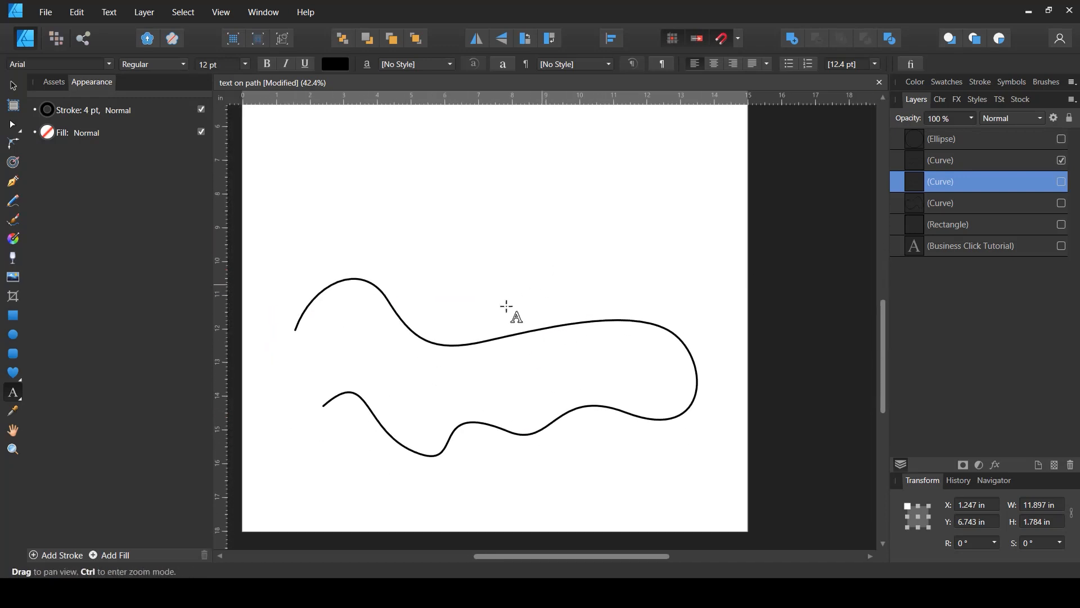
key("v")
left_click(459, 340)
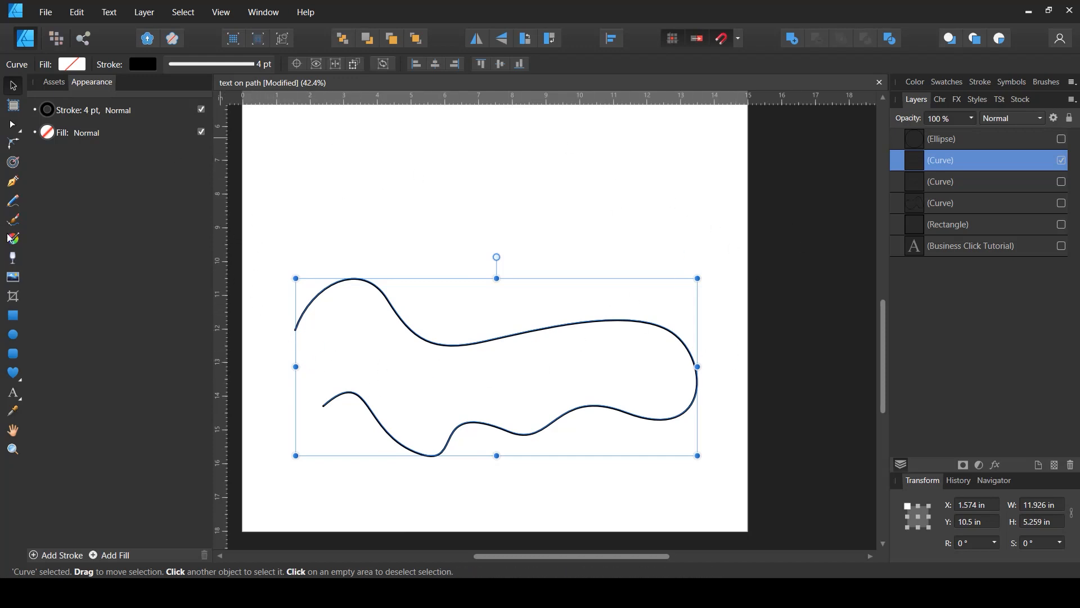
With the Artistic Text Tool, try placing "dsdsdsd" on the winding curve's first downward slope, and undo it
left_click(15, 399)
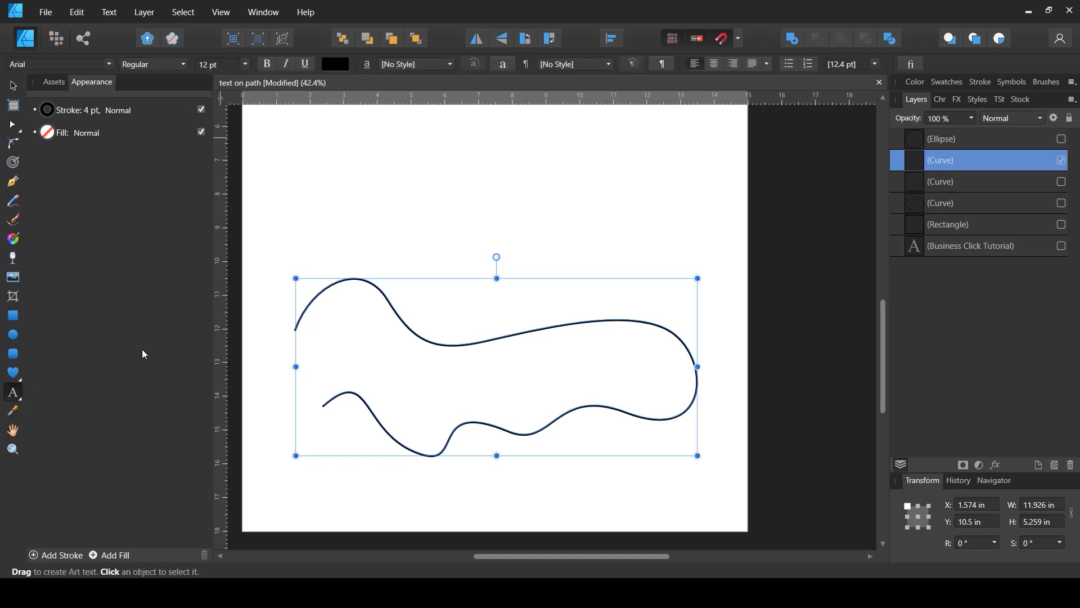
left_click(397, 325)
type("dsdsdsd")
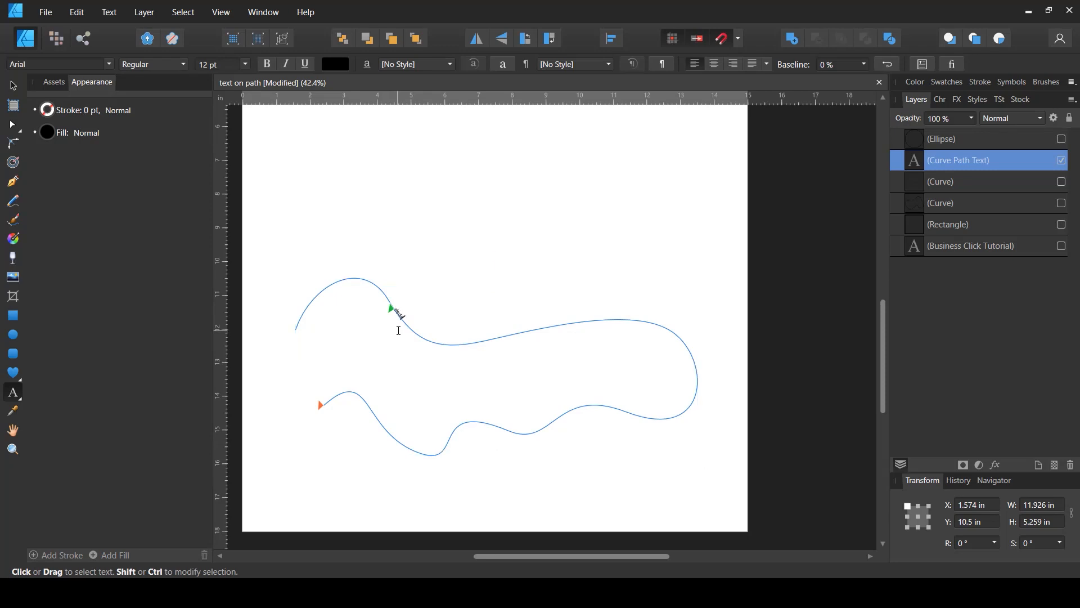
key("ctrl+z")
key("ctrl+z")
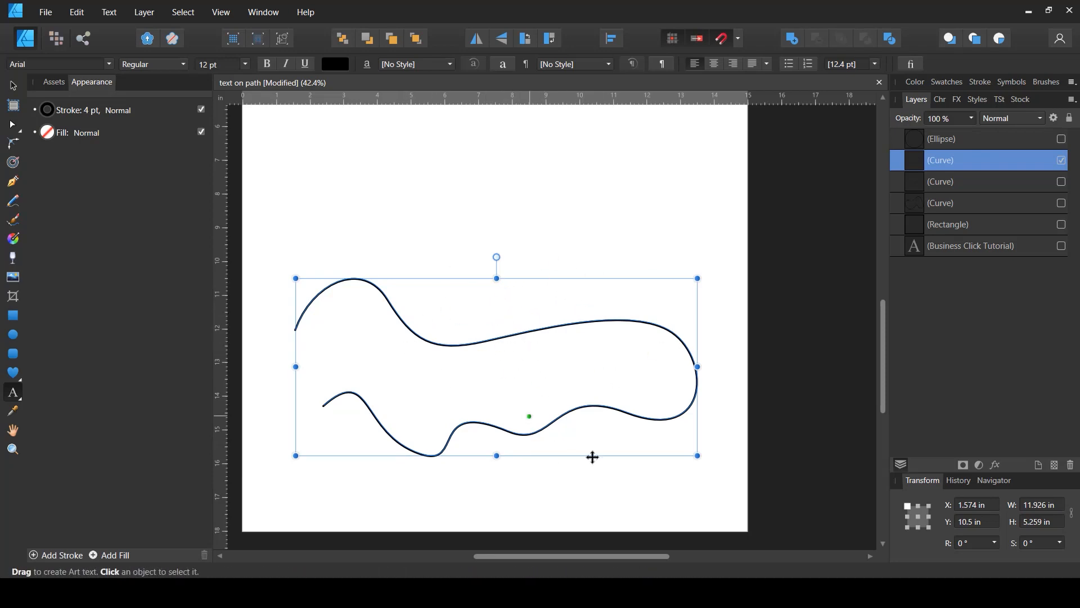
Try placing the dummy text "sdsdsdsd" on top of the winding curve's upper stretch, right of its middle, and undo it
left_click(605, 323)
type("sds")
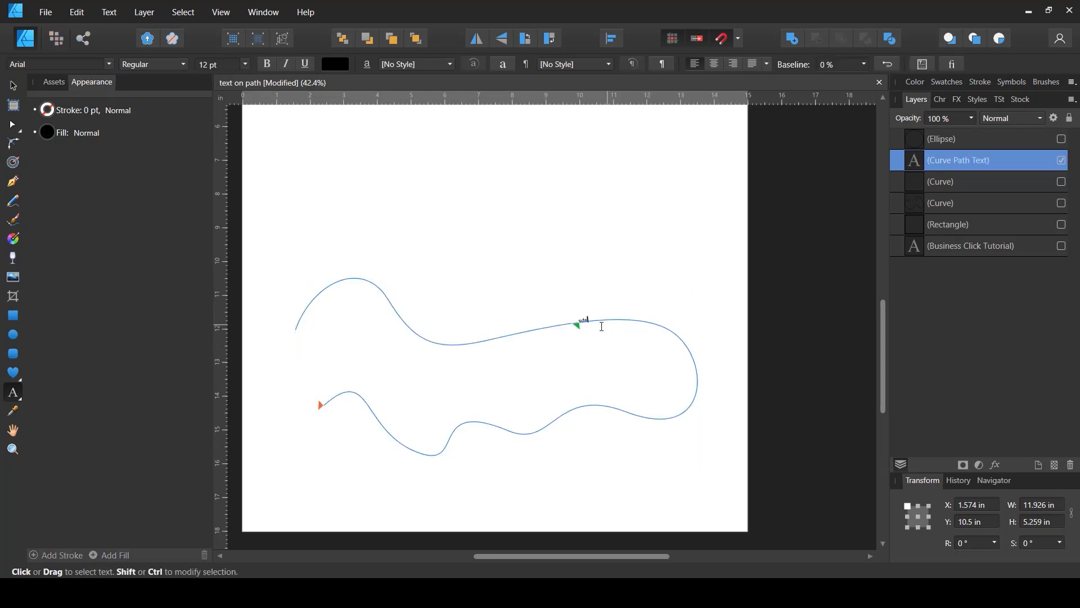
type("dsdsd")
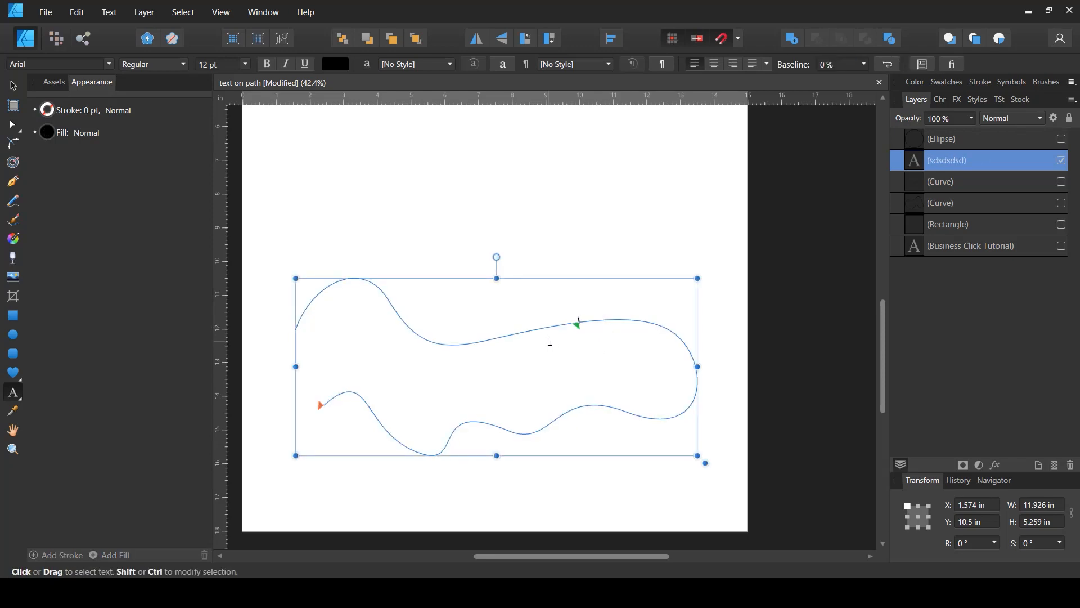
key("ctrl+z")
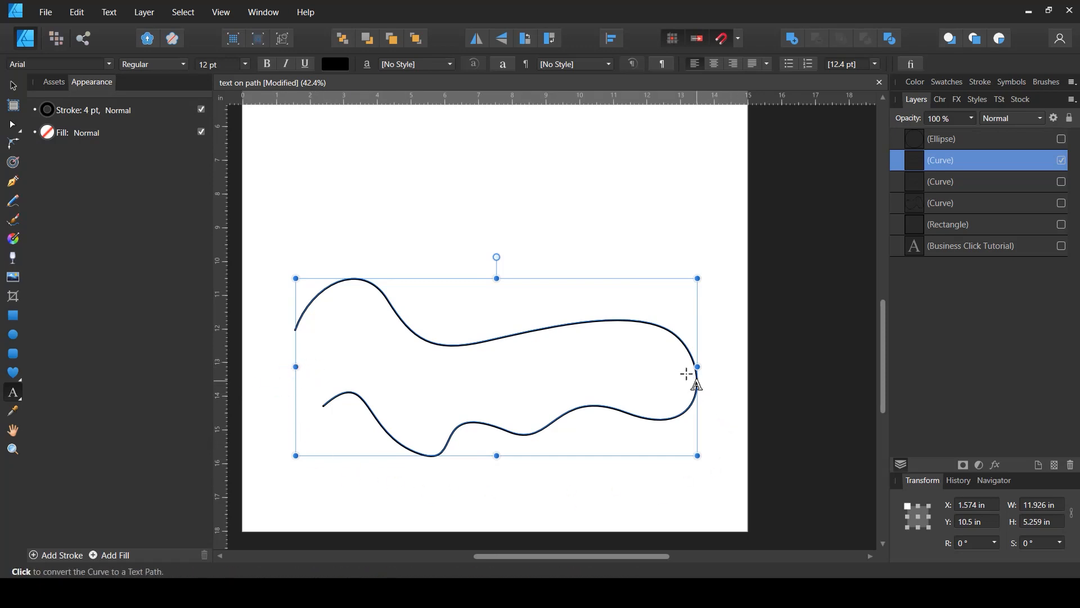
Try placing "dsdsdsd" and "dds" on top of the right-hand bump in the winding curve's lower stretch, undoing each attempt
left_click(627, 416)
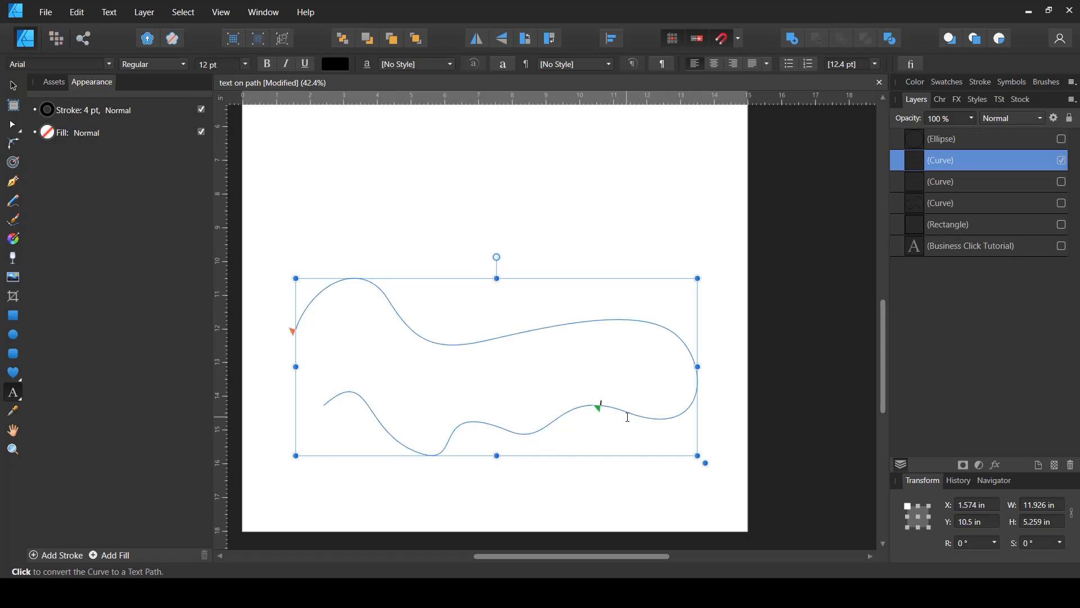
type("dsdsdsd")
key("Escape")
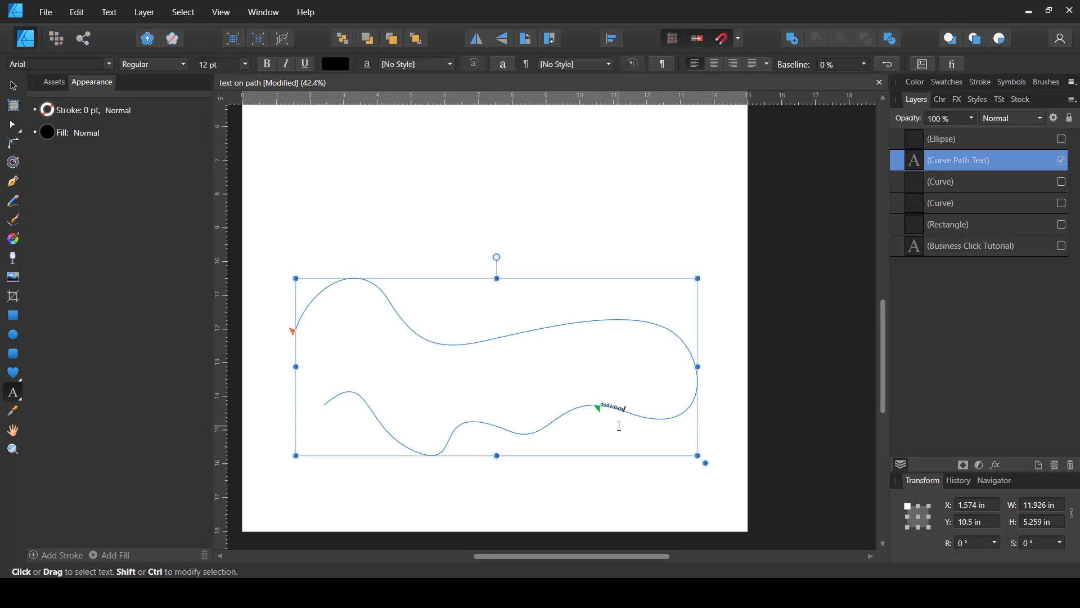
key("ctrl+z")
key("ctrl+z")
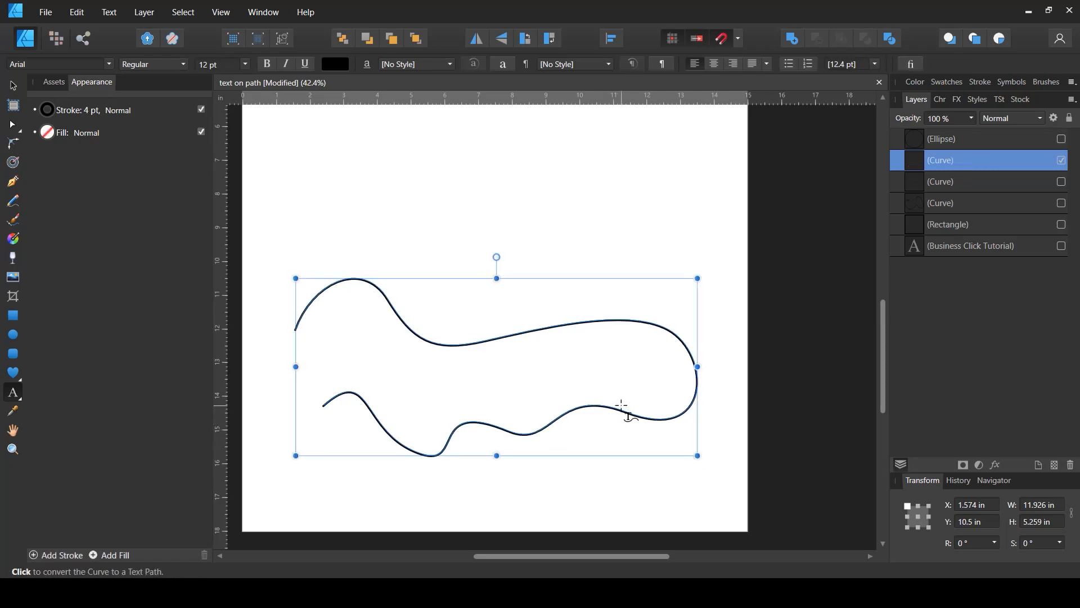
left_click(620, 406)
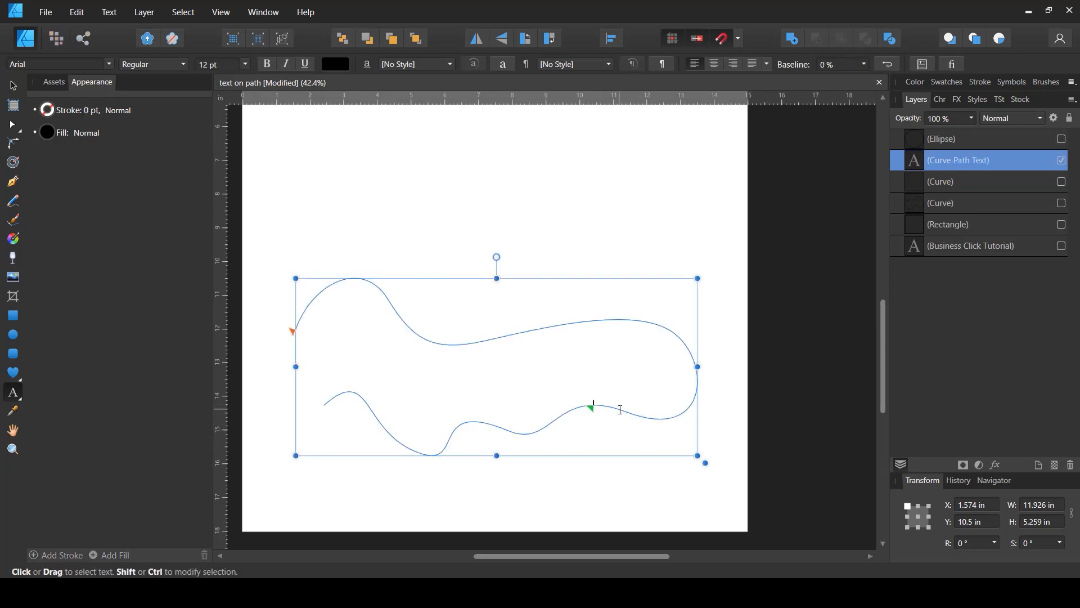
type("dds")
key("Escape")
key("ctrl+z")
key("ctrl+z")
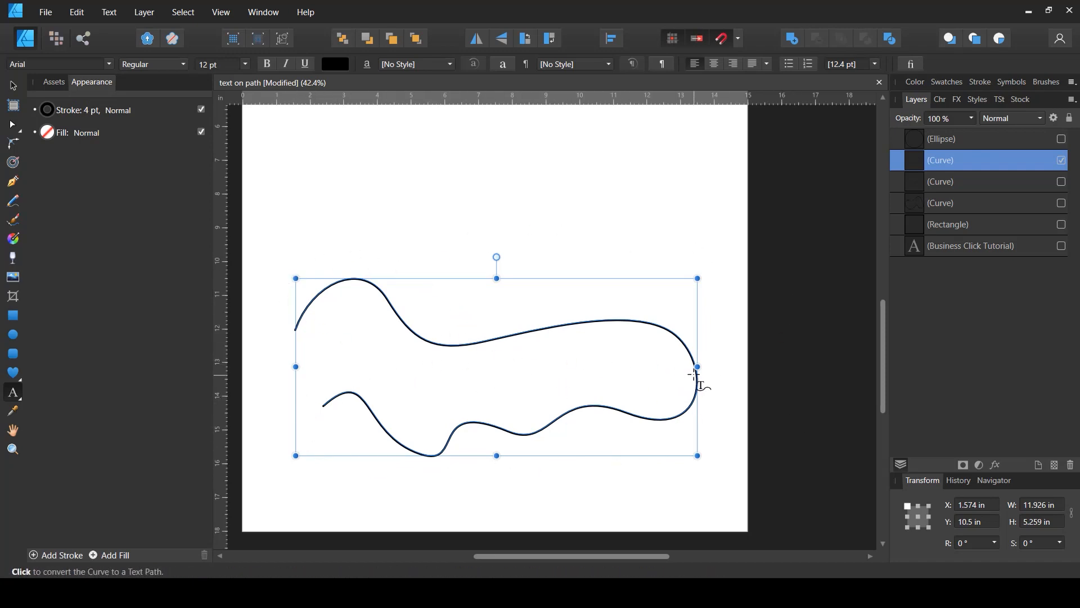
Try starting path text on the winding curve's upper right crest from above and from just below with "sdsdsd", undoing both attempts
left_click(624, 319)
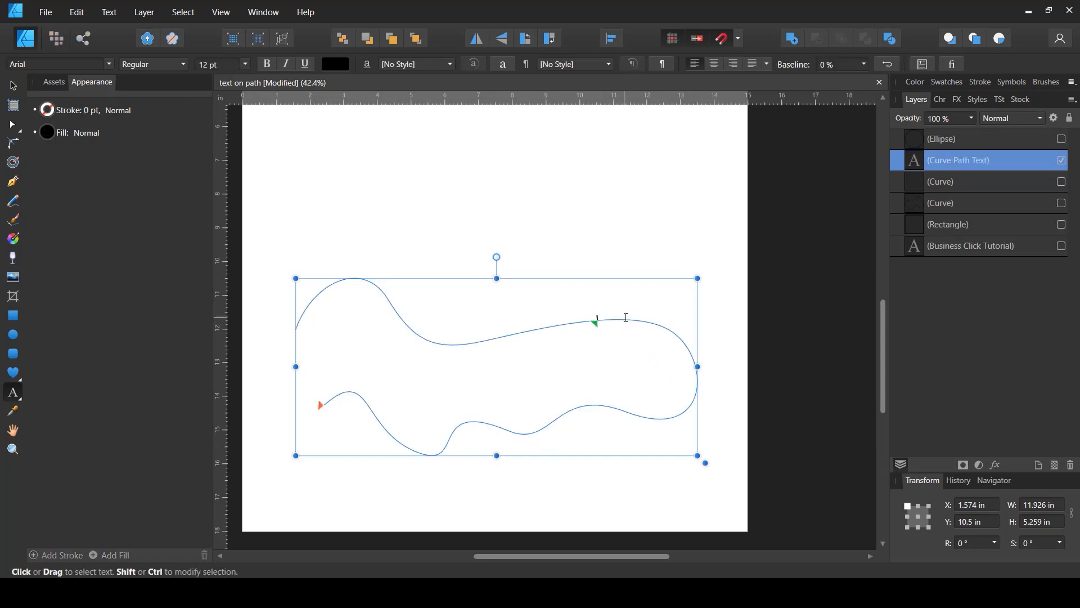
key("ctrl+z")
key("ctrl+z")
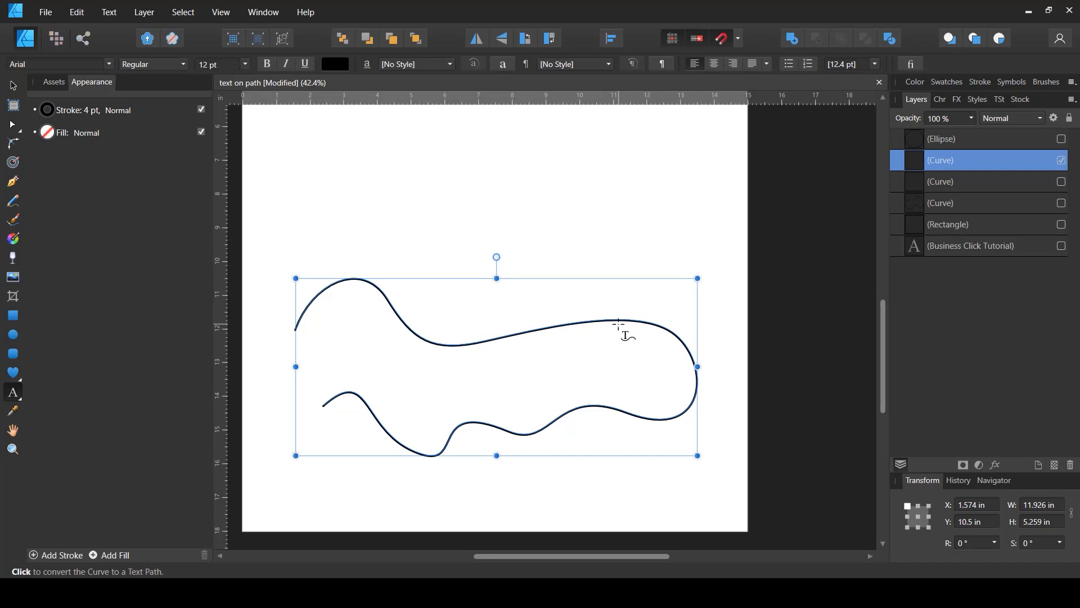
left_click(619, 325)
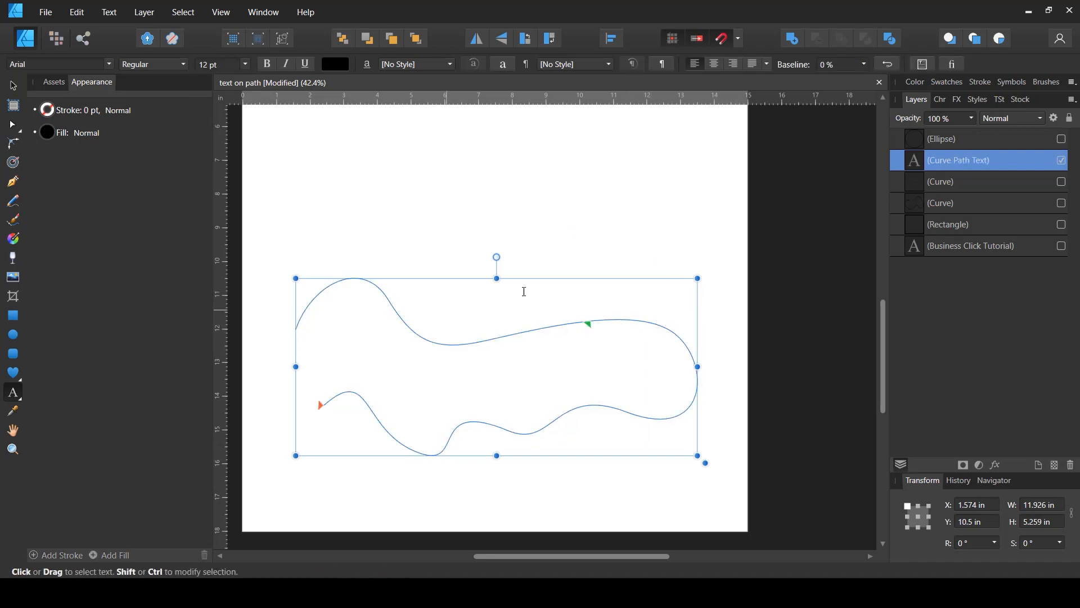
type("sdsdsd")
key("ctrl+z")
key("ctrl+z")
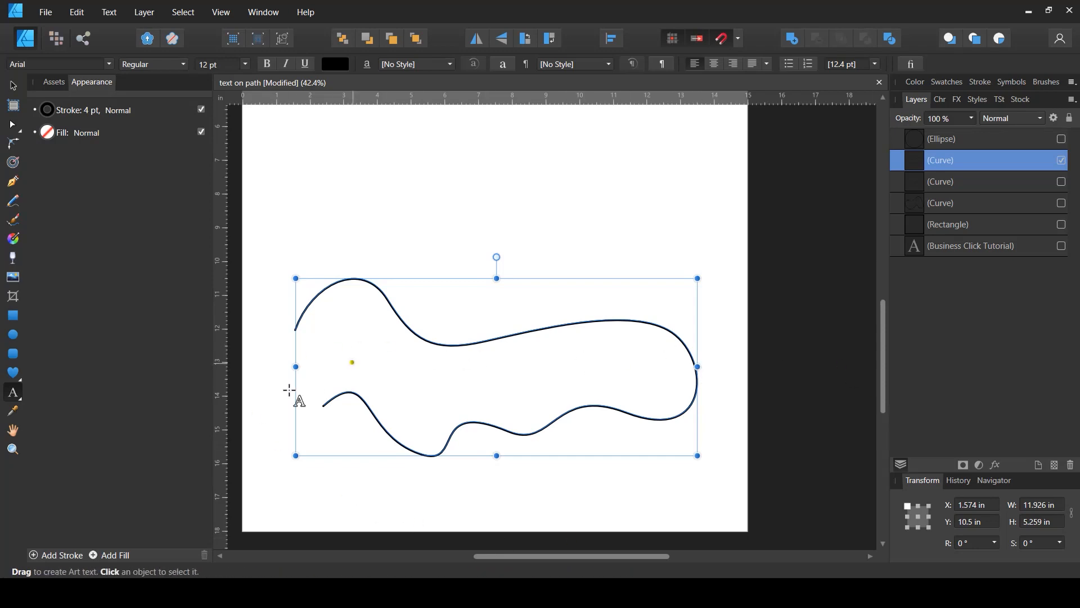
Try placing "ssdssdsdsd" and "sddsds" on the rising slope before the lower stretch's right-hand bump, undoing each attempt
left_click(579, 413)
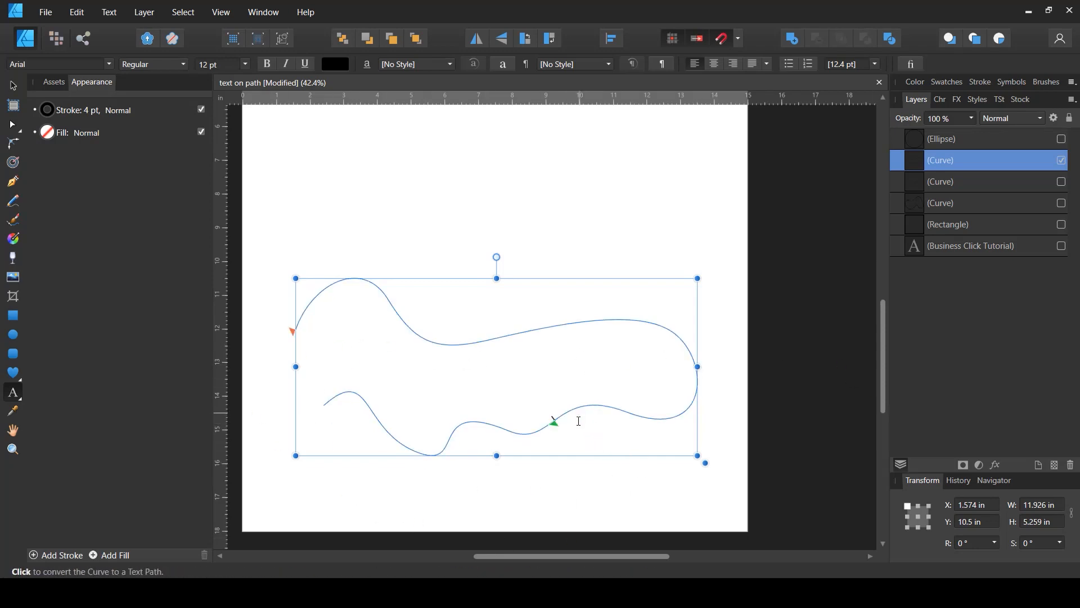
type("ssdssdsdsd")
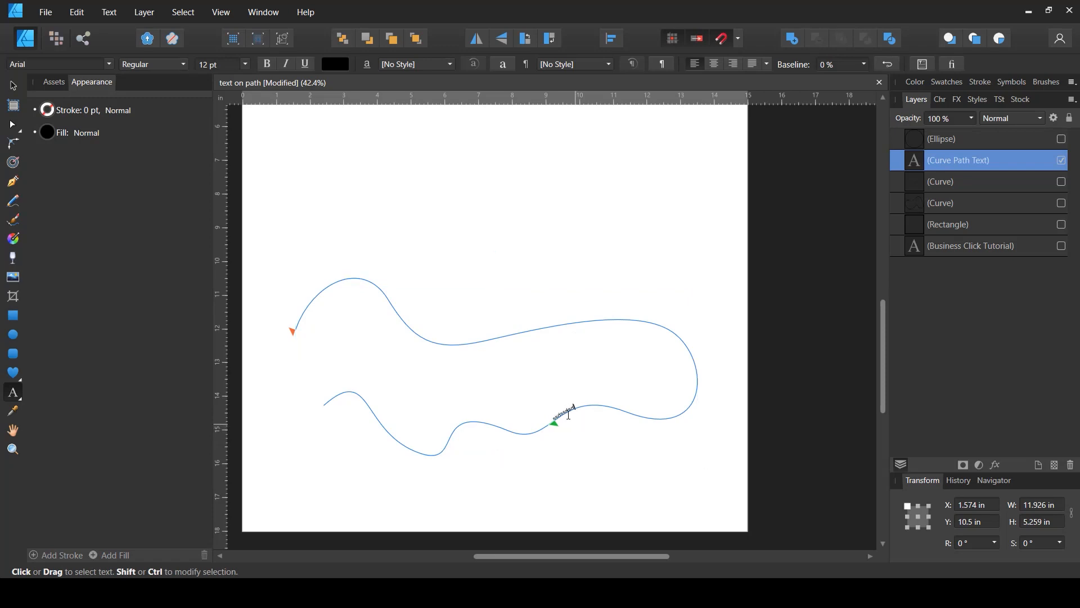
key("ctrl+z")
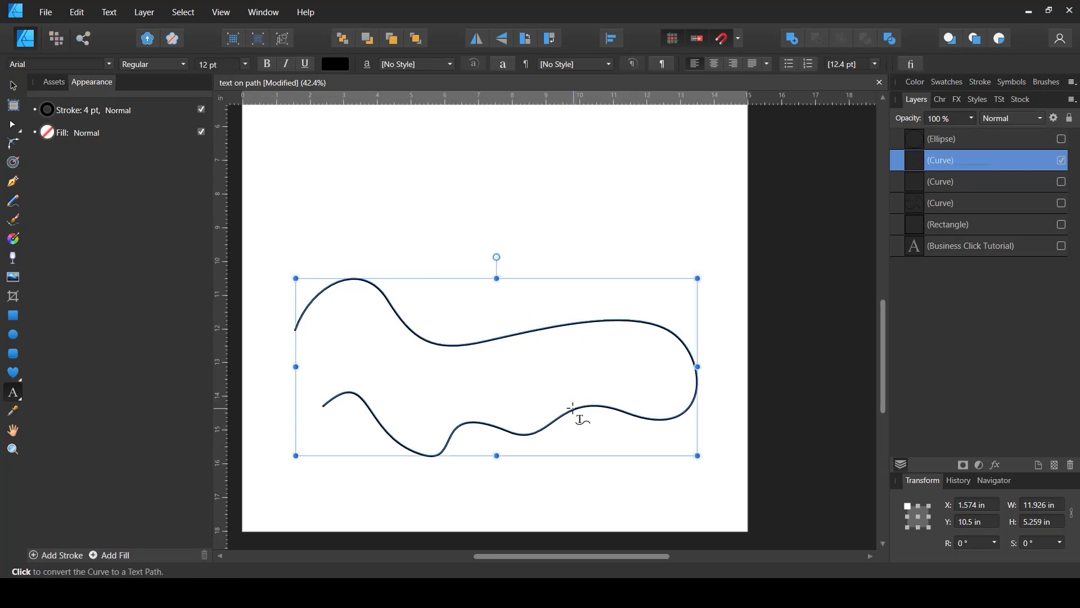
left_click(550, 421)
type("sddsds")
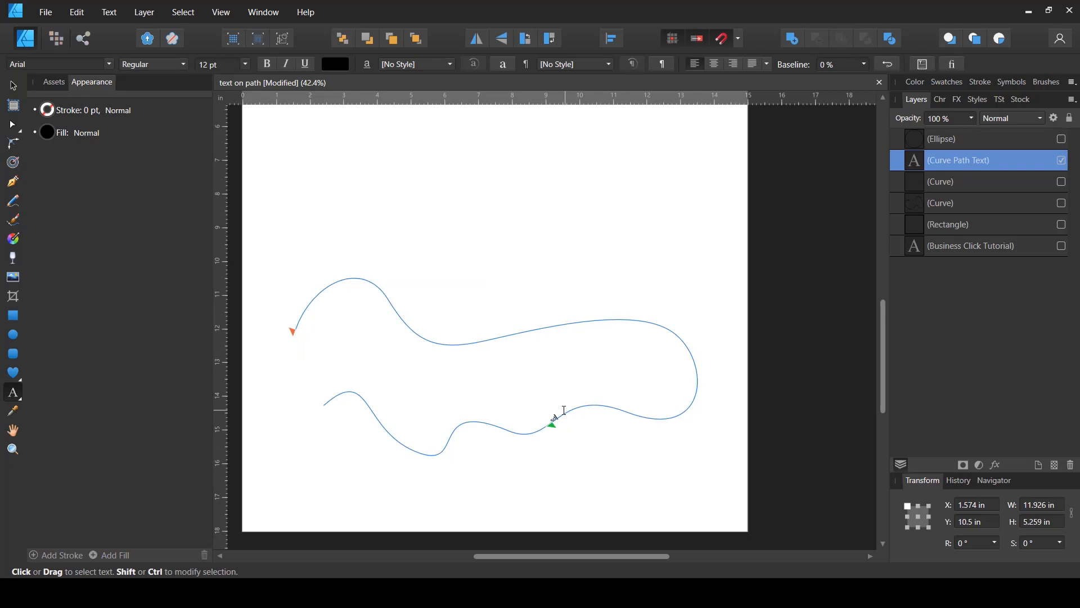
key("ctrl+z")
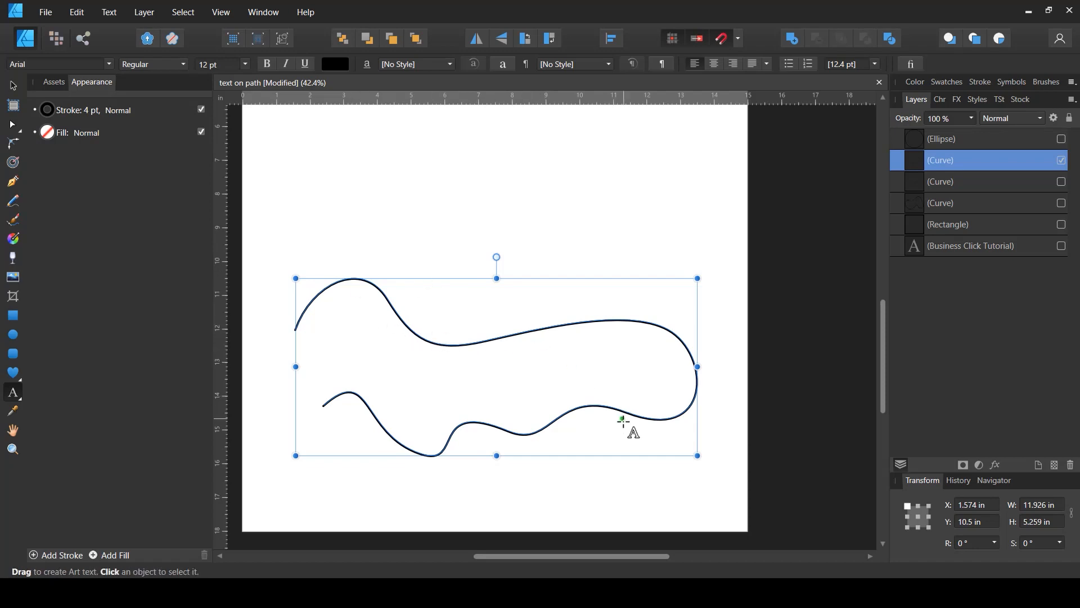
Paste "Business Click Tutorial" as path text in the upper stretch's dip and slide its start point back up the slope
left_click_drag(601, 375, 609, 395)
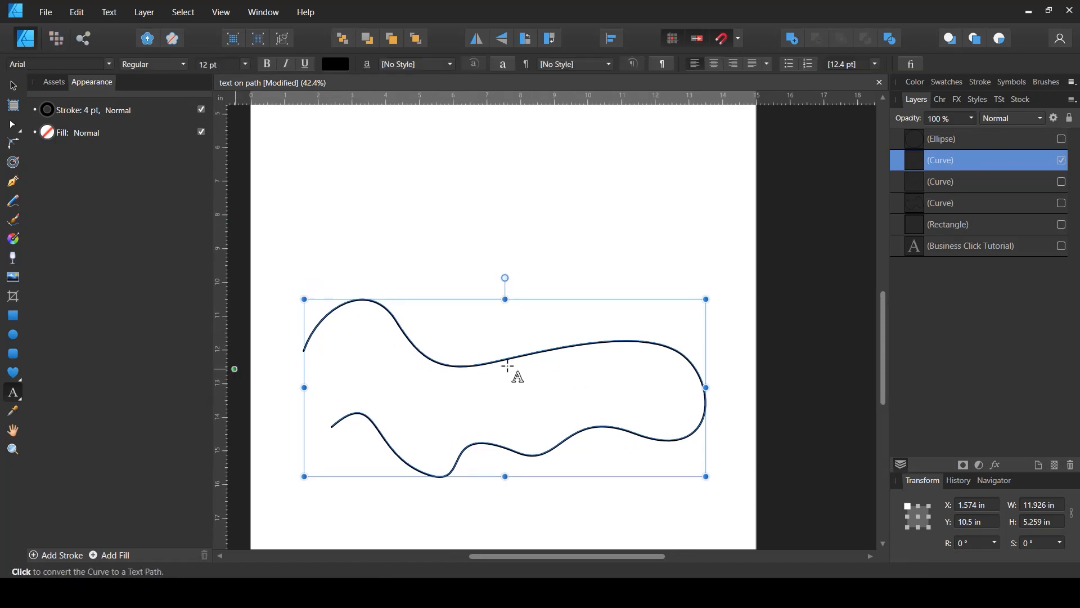
left_click(460, 366)
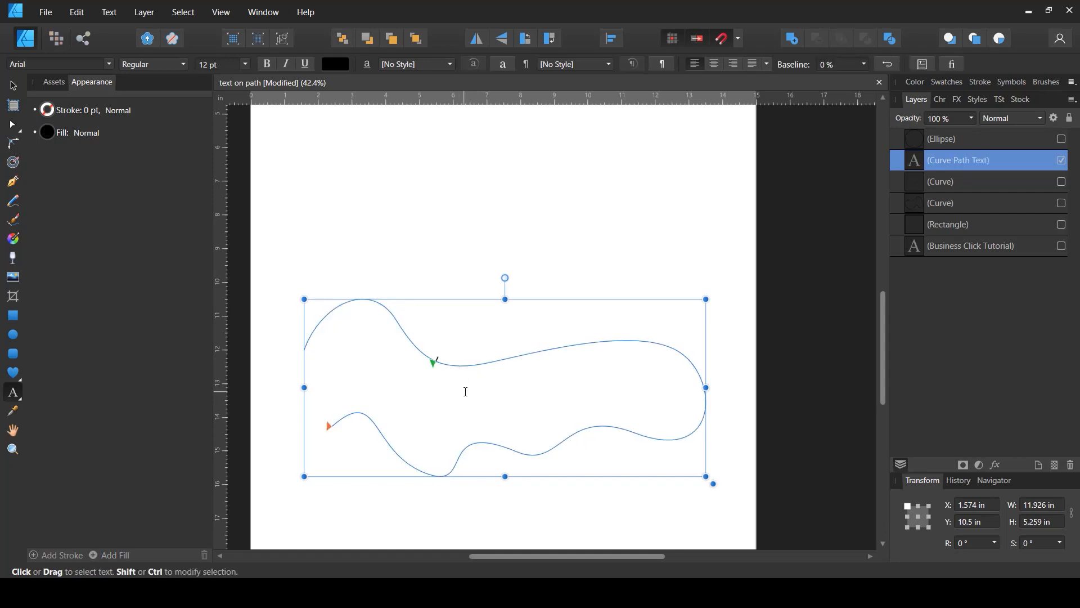
key("ctrl+v")
key("Escape")
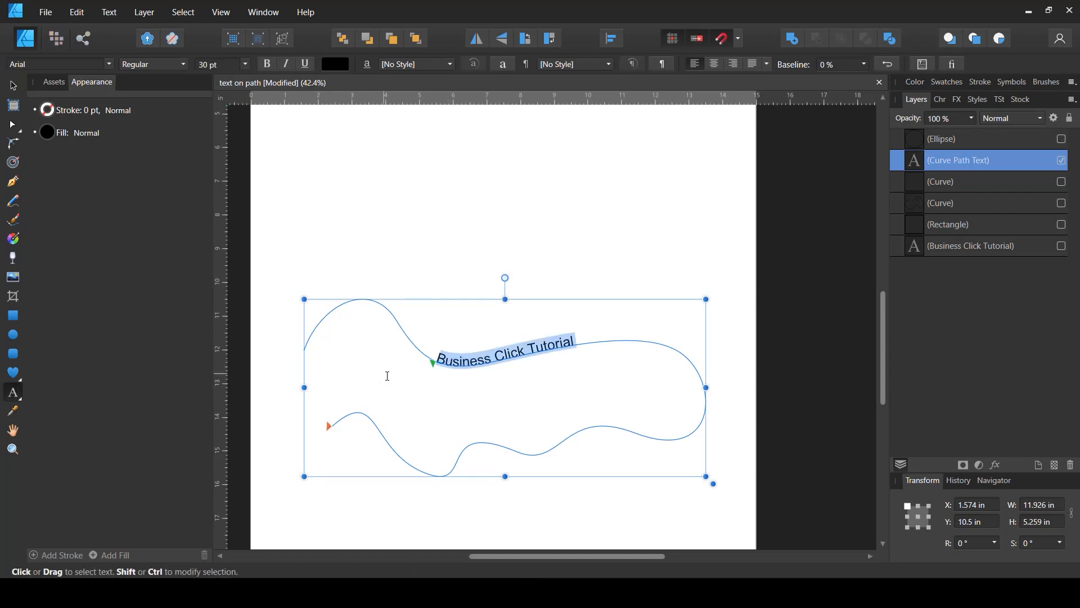
mouse_move(434, 361)
left_mouse_down()
mouse_move(383, 356)
mouse_move(398, 357)
mouse_move(353, 321)
mouse_move(415, 350)
left_mouse_up()
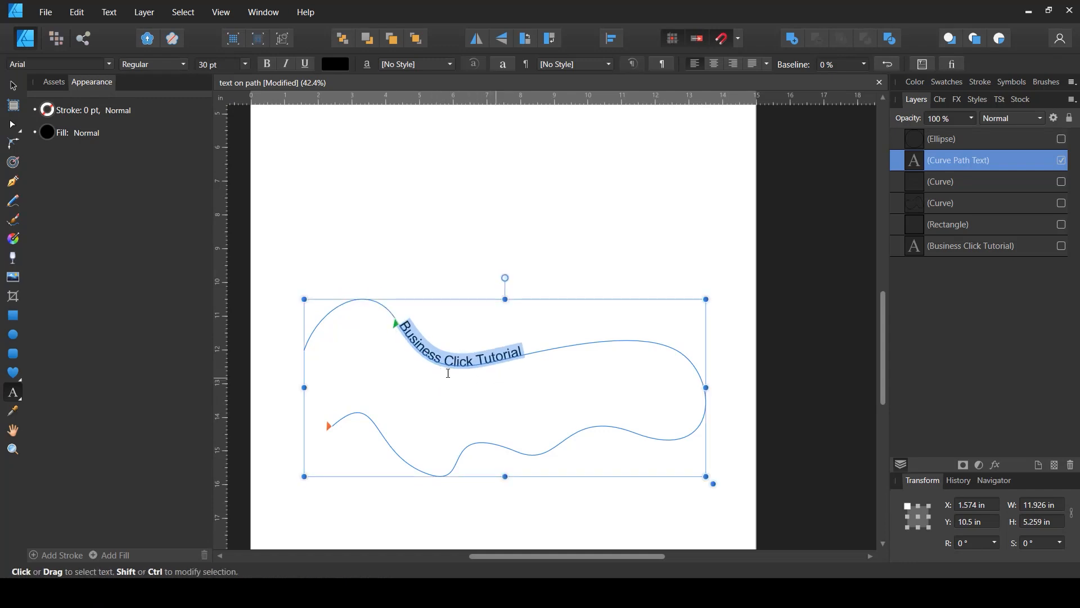
Set the baseline offset of the text on the winding curve to 99%
left_click(864, 64)
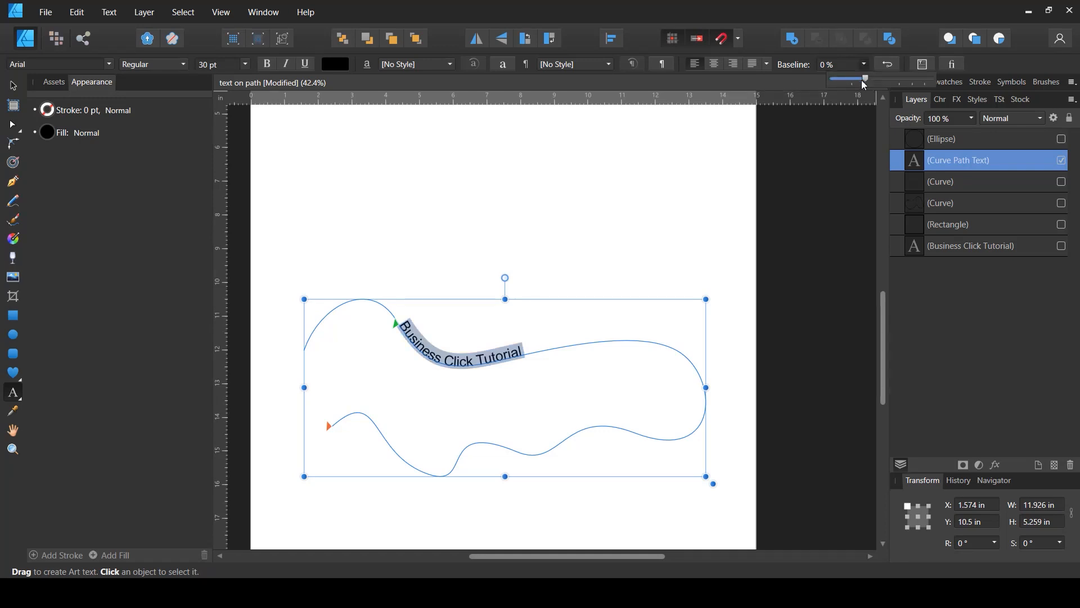
left_click_drag(862, 80, 933, 78)
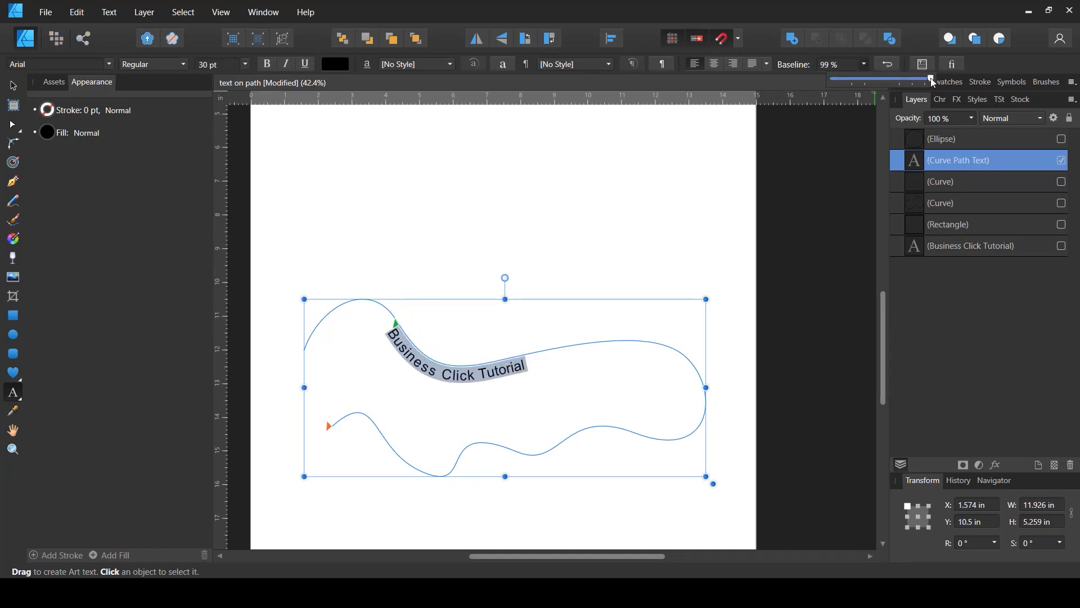
left_click(647, 300)
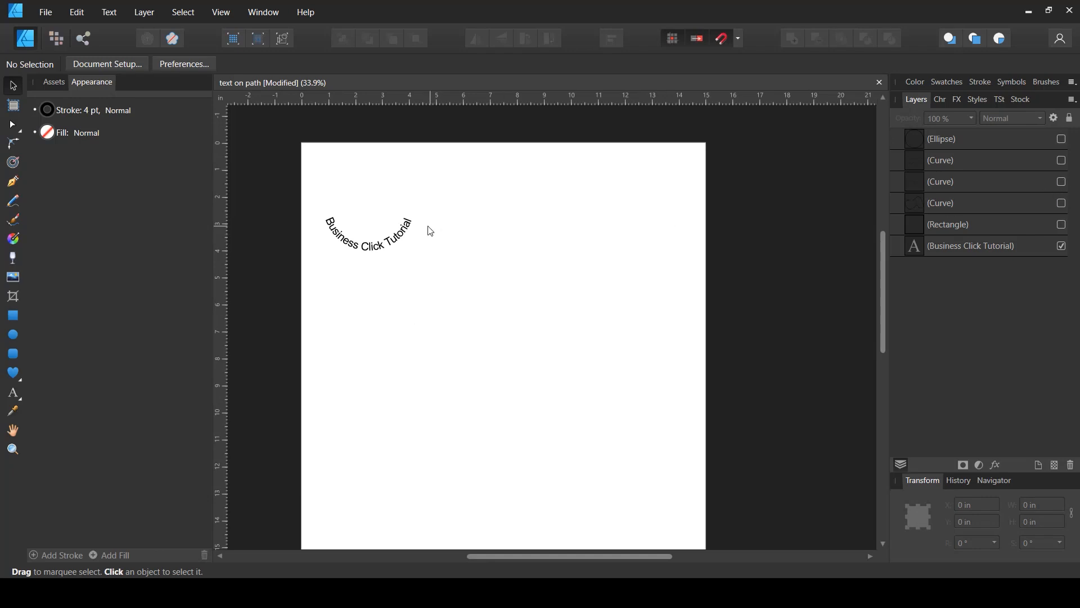
Move the circular "Business Click Tutorial" text further into the page, to about X 4.81 in, Y 4.255 in
left_click(406, 237)
left_click_drag(413, 248, 520, 346)
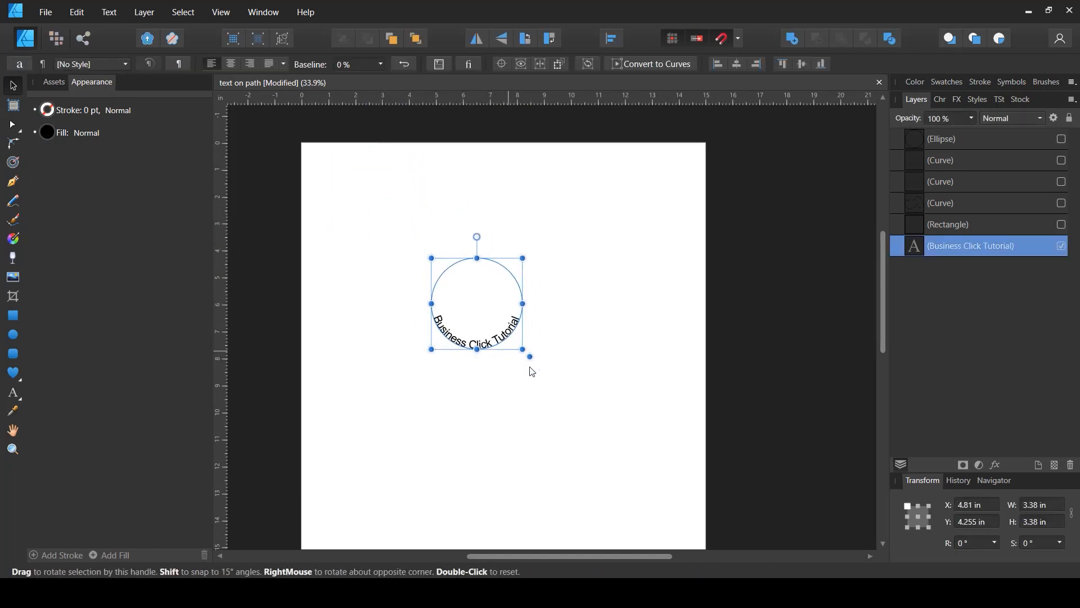
Enlarge the text's circular path alone to about 4.9 in wide, and try a further resize from its lower-left corner, undoing it
scroll(500, 371, "up", 3)
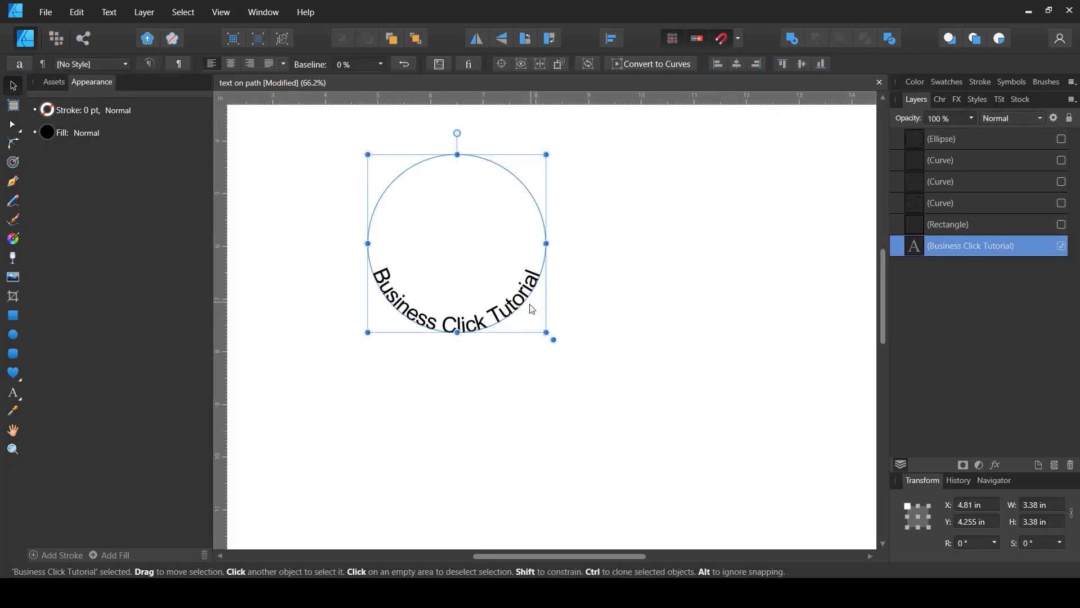
scroll(531, 312, "up", 1)
scroll(534, 315, "down", 2)
left_click_drag(624, 298, 631, 309)
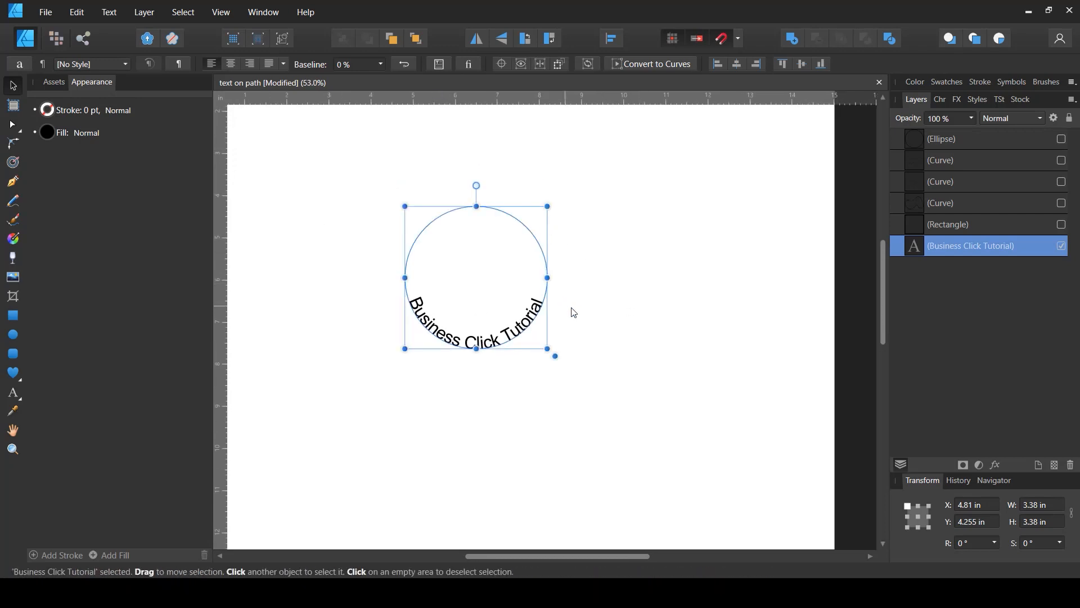
scroll(571, 309, "down", 1)
left_click_drag(625, 306, 606, 348)
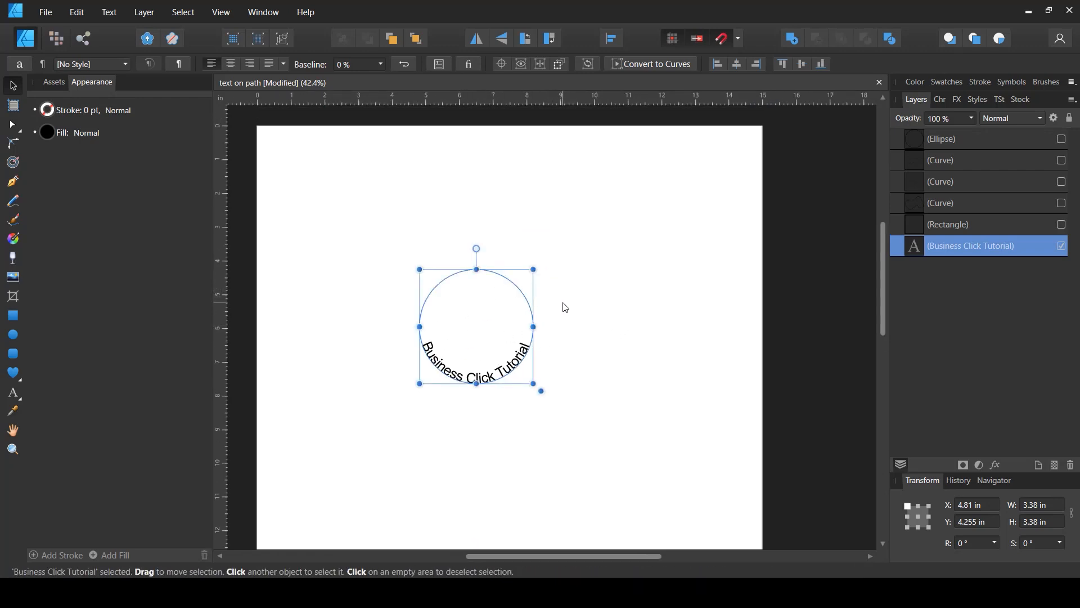
scroll(565, 308, "down", 1)
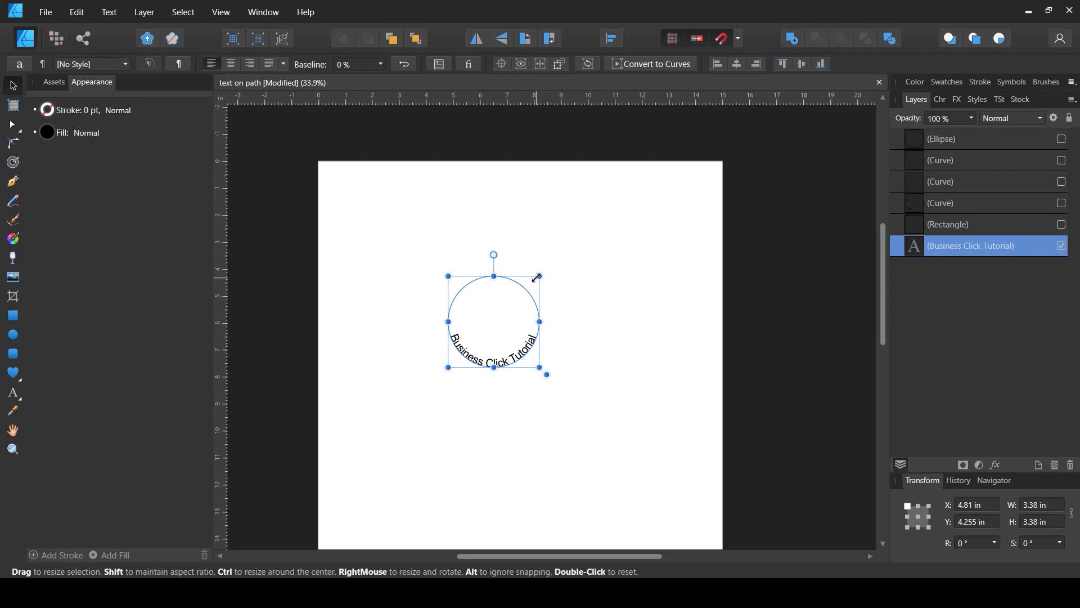
left_click_drag(537, 278, 617, 273)
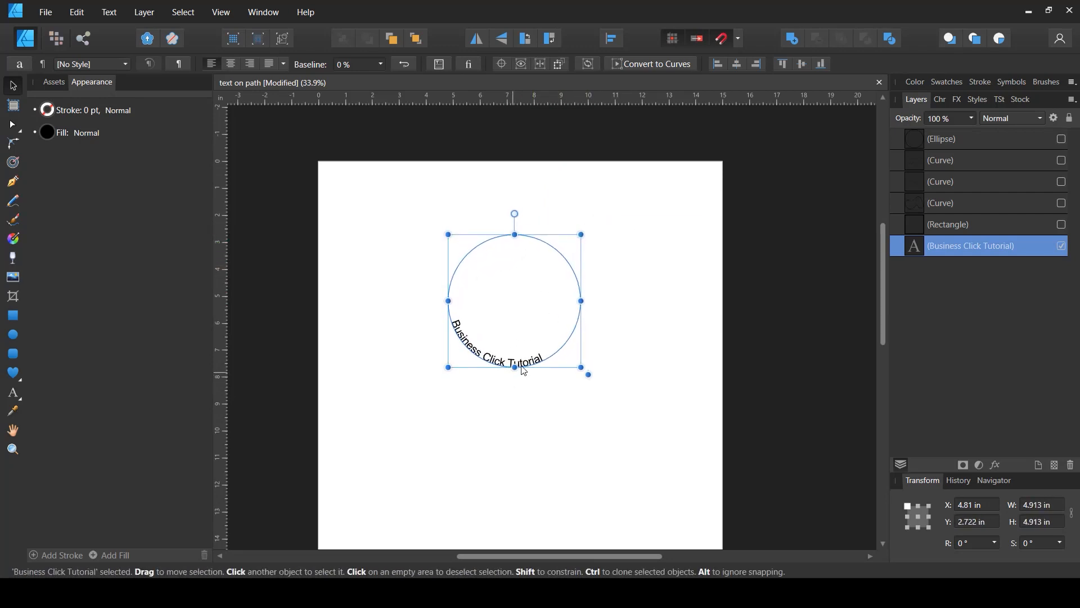
left_click_drag(448, 367, 386, 437)
key("ctrl+z")
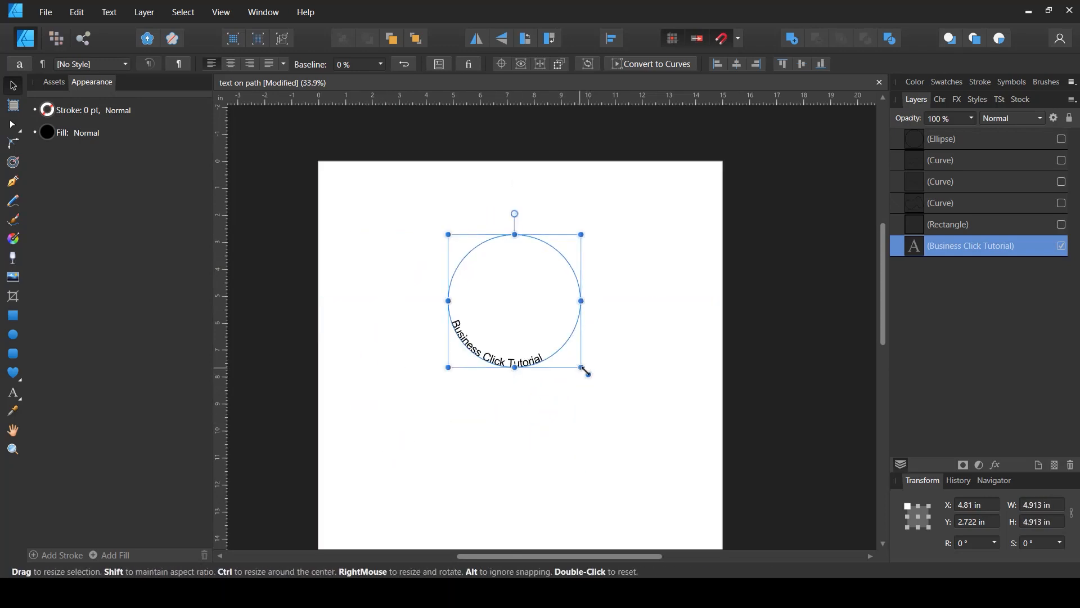
Try enlarging the circular path alone about its centre to about 7 in wide, and restore its original size
left_click_drag(585, 372, 612, 397)
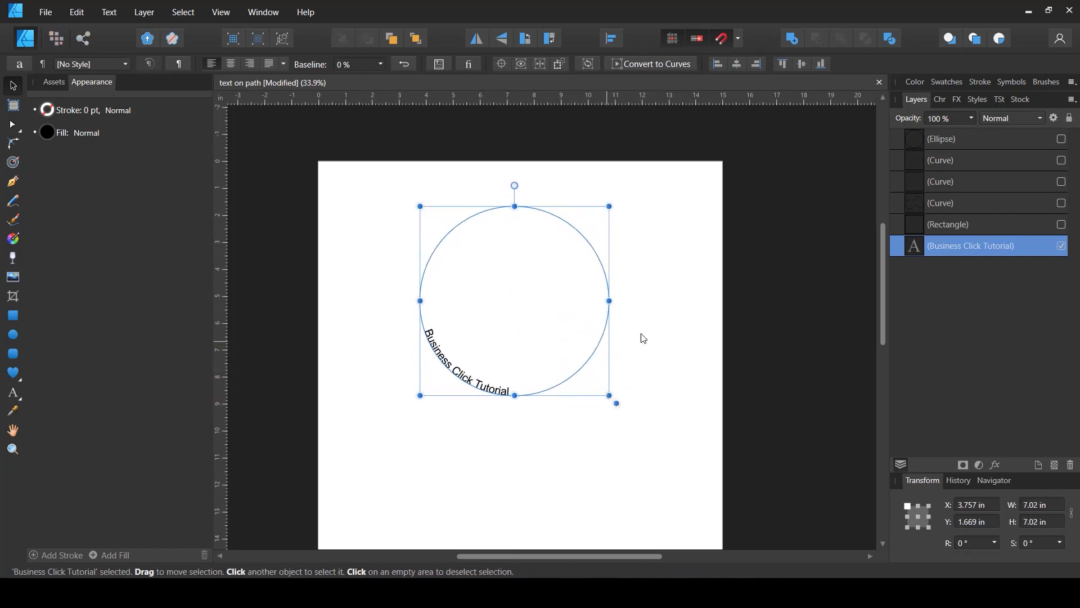
scroll(633, 352, "down", 1)
scroll(633, 353, "right", 1)
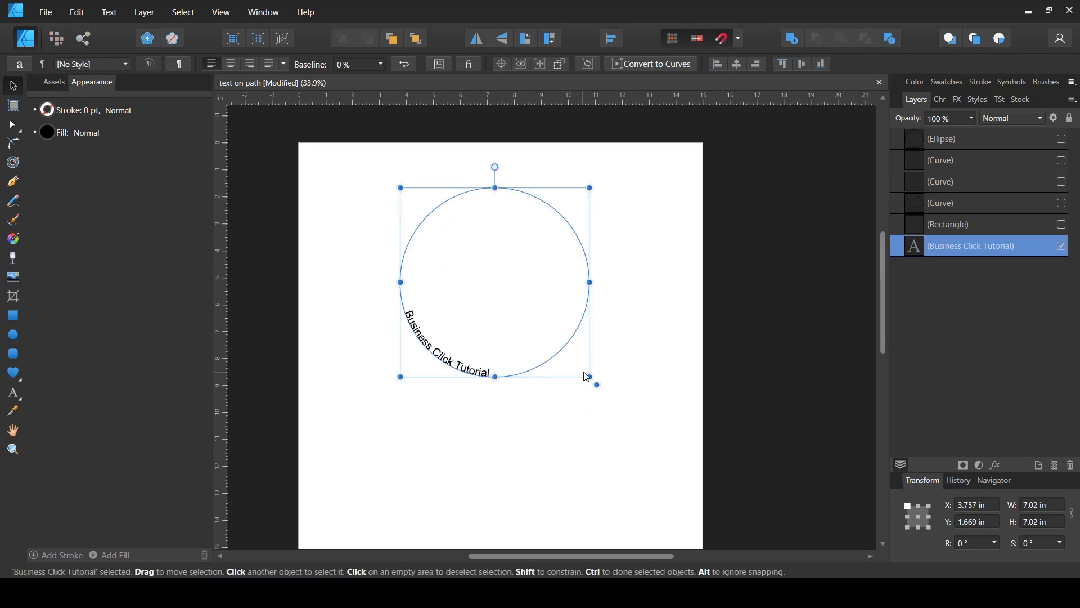
left_click_drag(582, 386, 542, 389)
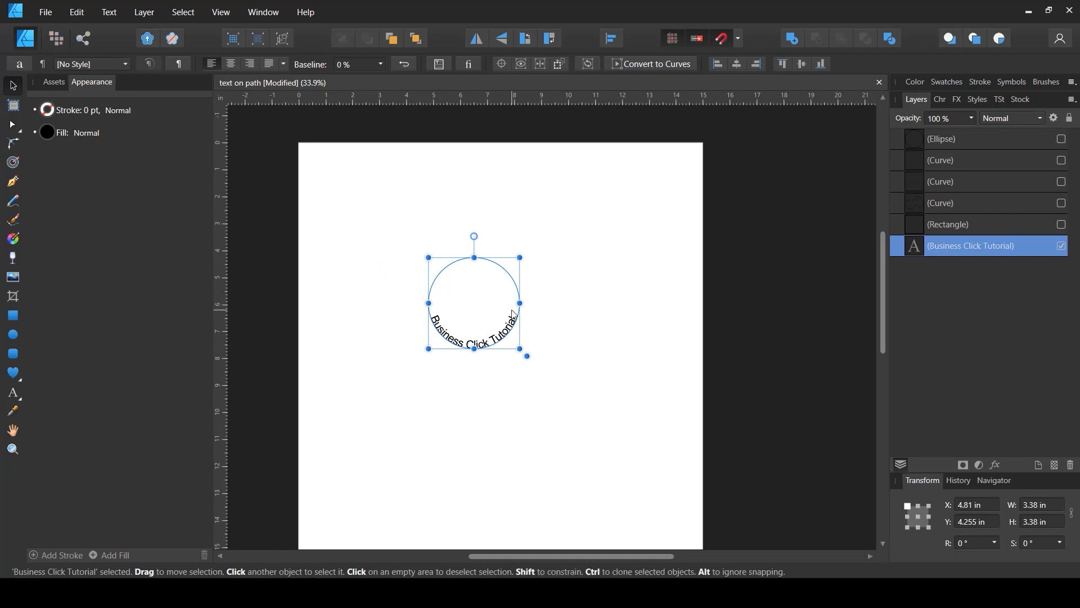
Try scaling the circular text together with its path about the centre to 5.72 in wide, and undo it
scroll(527, 355, "up", 2, "ctrl")
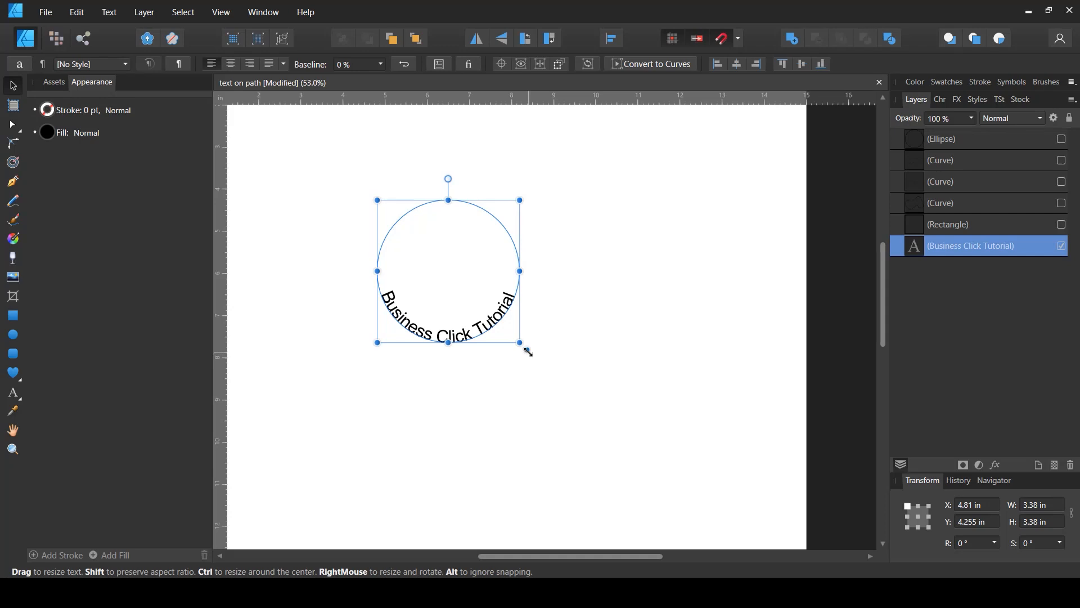
left_click_drag(529, 352, 573, 395)
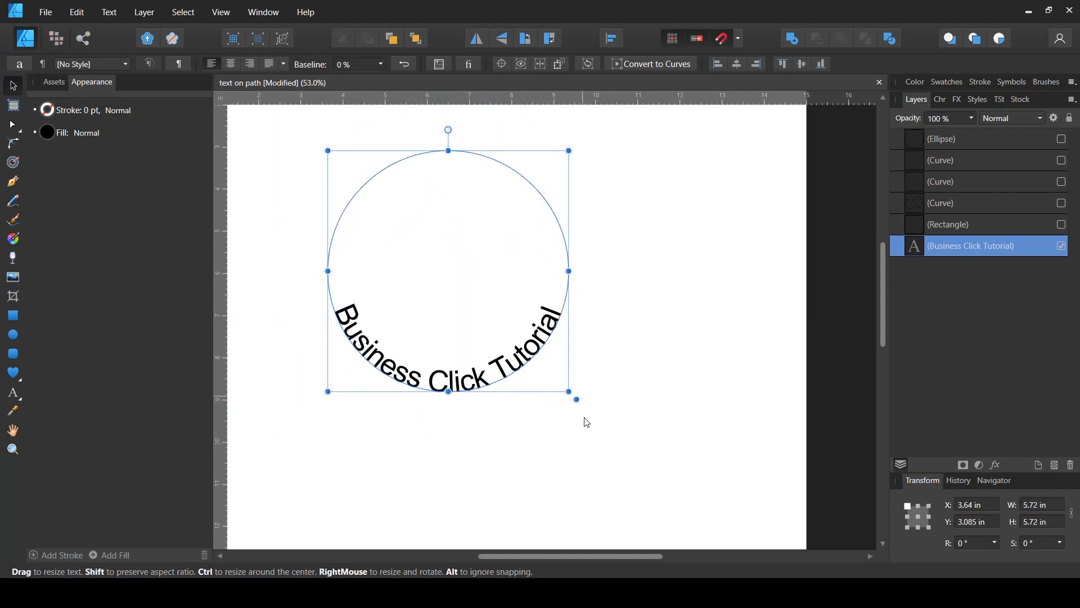
key("ctrl+z")
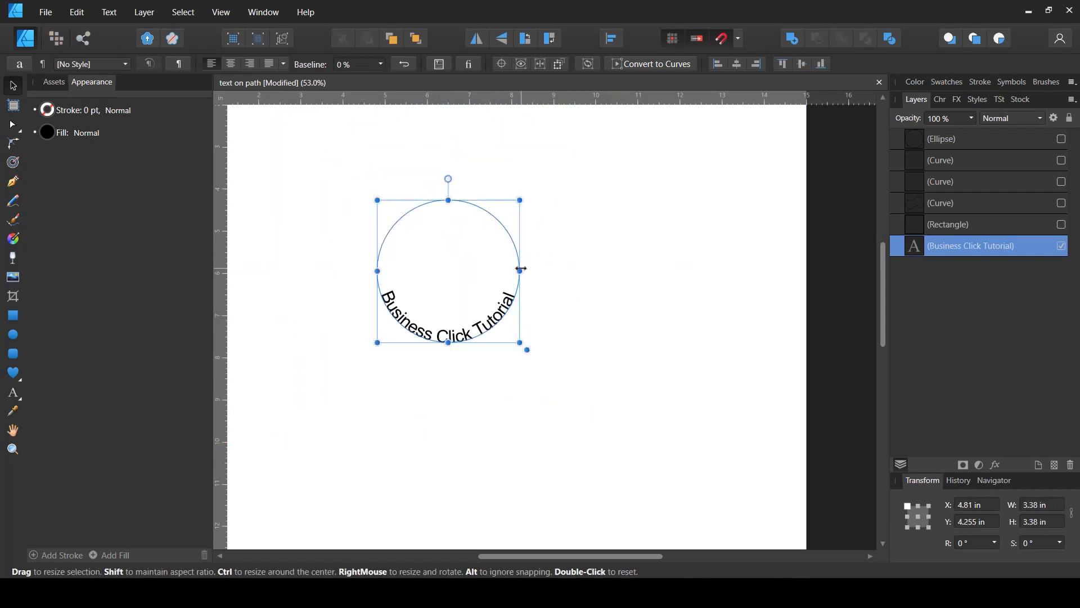
Shrink the circular path slightly to about 3.35 in wide, scale the text and path up together, and deselect them
mouse_move(520, 271)
left_mouse_down()
mouse_move(605, 275)
mouse_move(500, 264)
mouse_move(630, 268)
mouse_move(519, 267)
left_mouse_up()
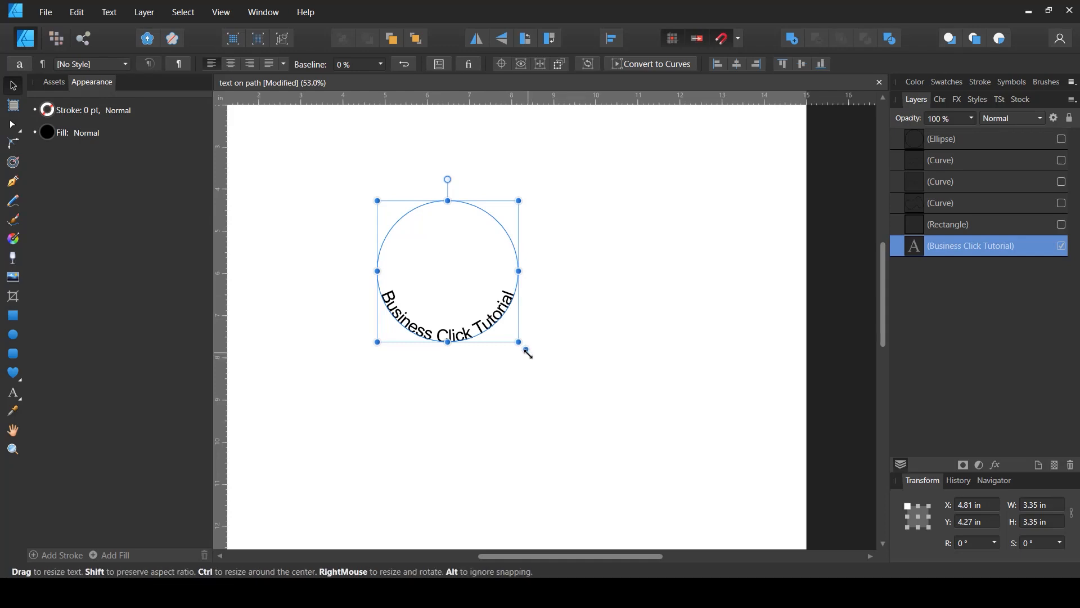
left_click_drag(526, 350, 557, 373)
key("ctrl+d")
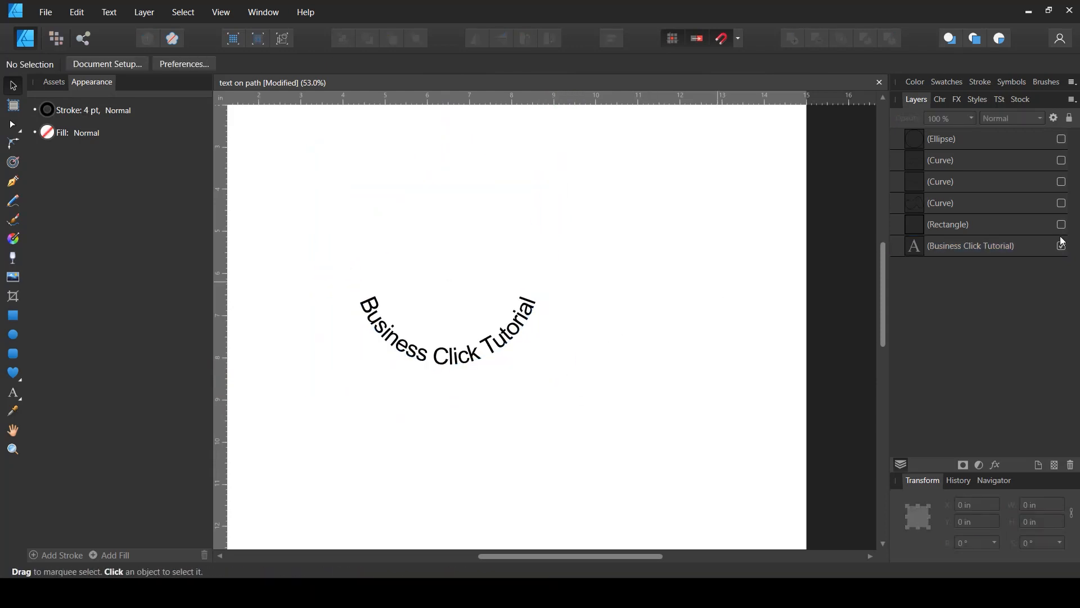
Hide the circular text and show only the simple wavy curve, keeping the winding curve hidden
left_click(1062, 247)
left_click(1062, 162)
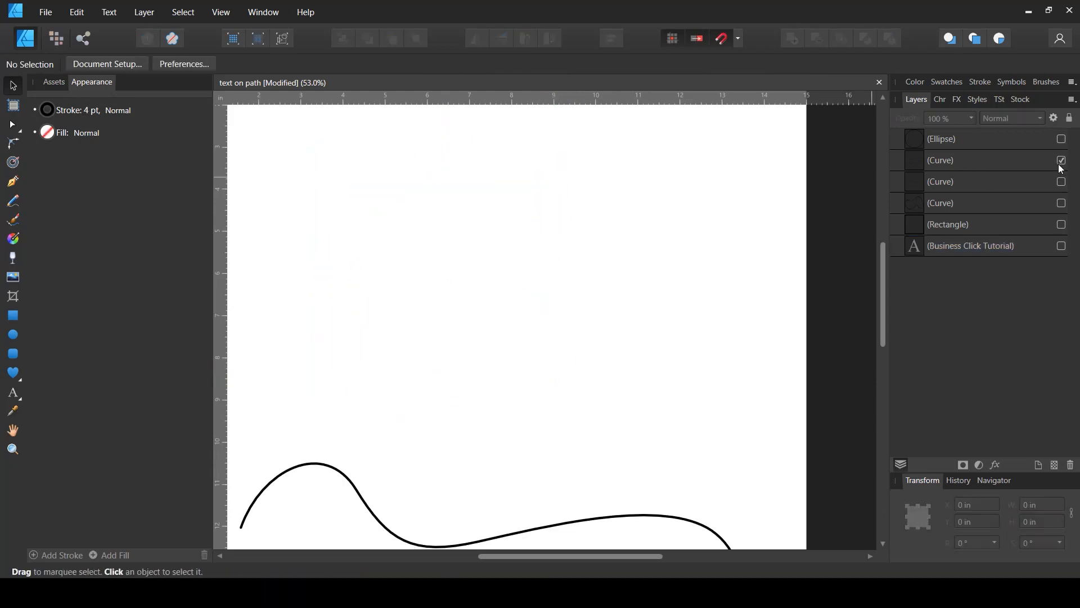
left_click(1061, 162)
left_click(1062, 182)
scroll(579, 372, "left", 3)
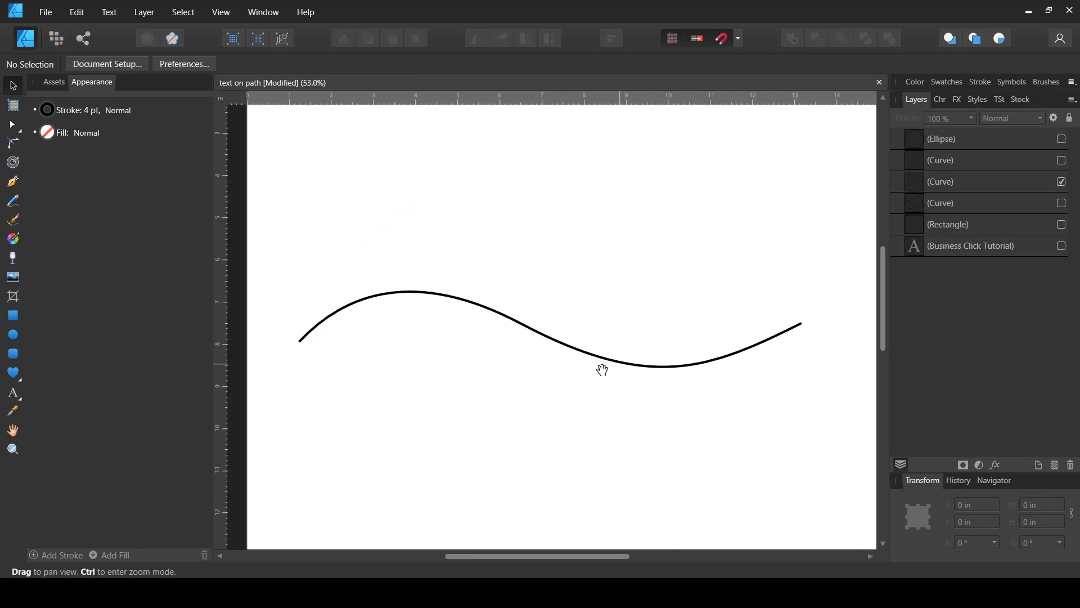
Place "Business Click Tutorial" as path text along the wavy curve's downward slope
left_click(16, 188)
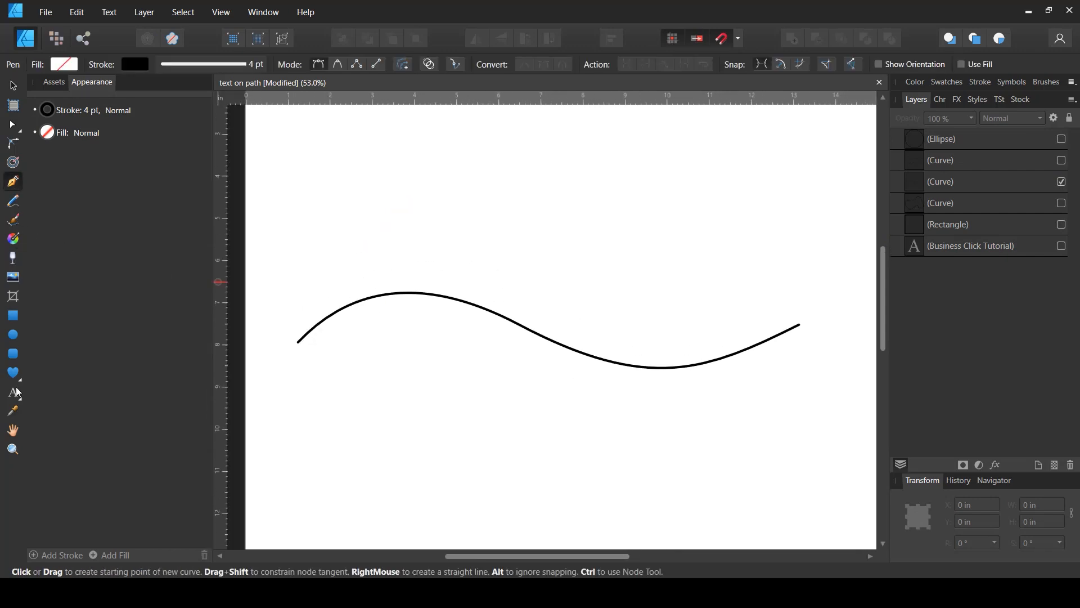
left_click(17, 392)
left_click(466, 300)
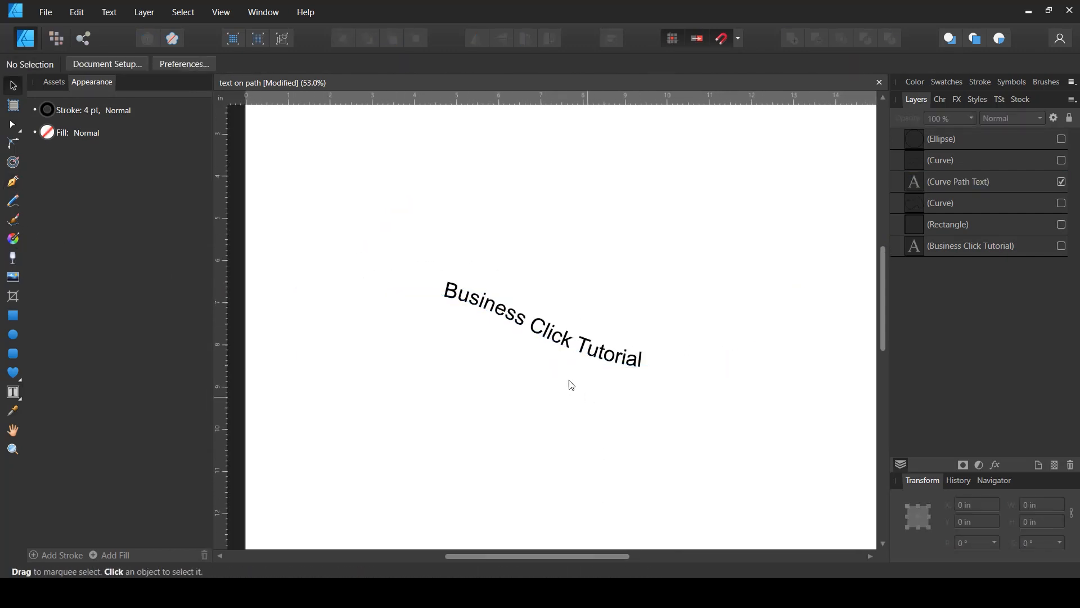
Scale the wavy text together with its path, trying a stretch of the path alone to about 8 × 3 in and undoing it
scroll(572, 385, "down", 1)
left_click(579, 354)
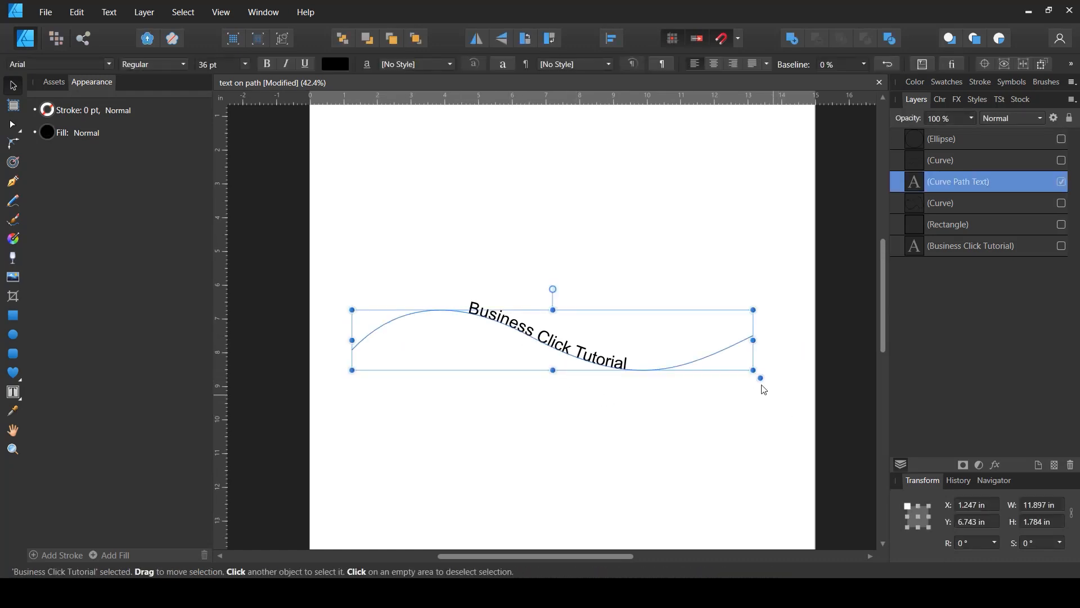
left_click_drag(764, 380, 621, 410)
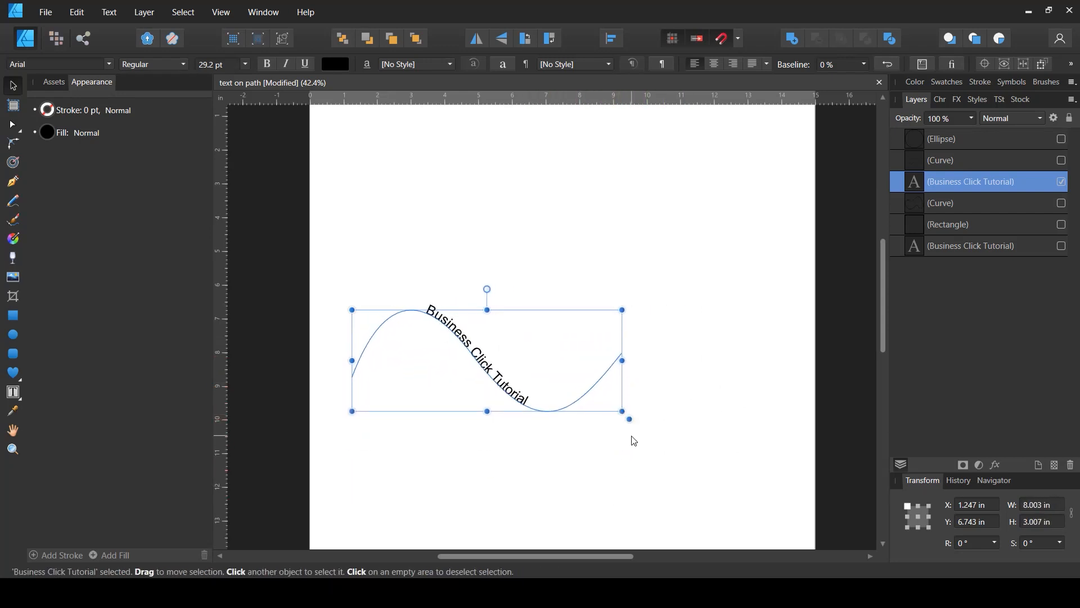
key("ctrl+z")
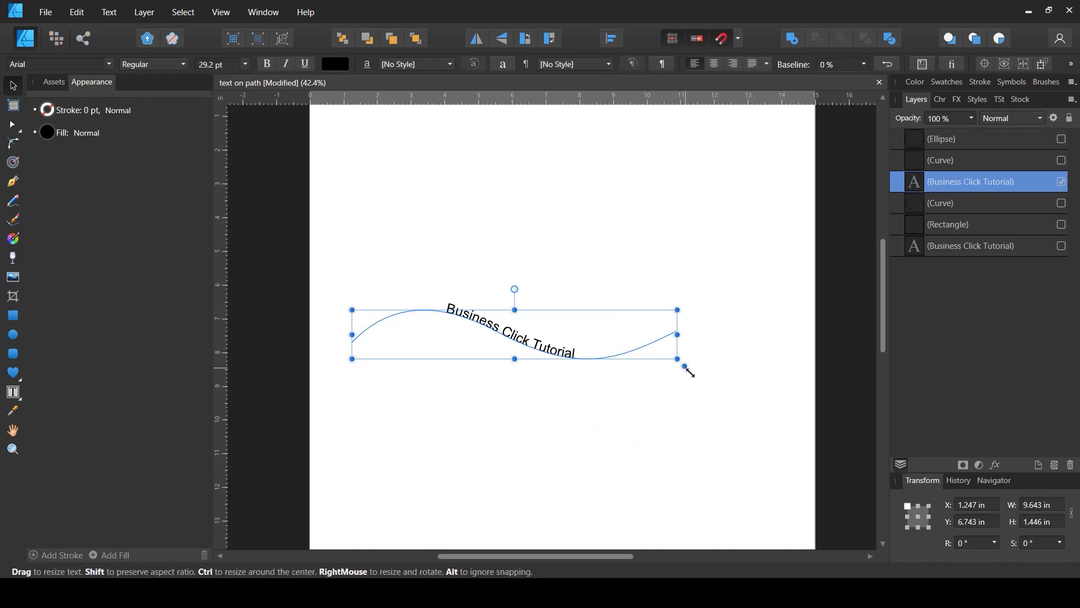
left_click_drag(690, 373, 694, 410)
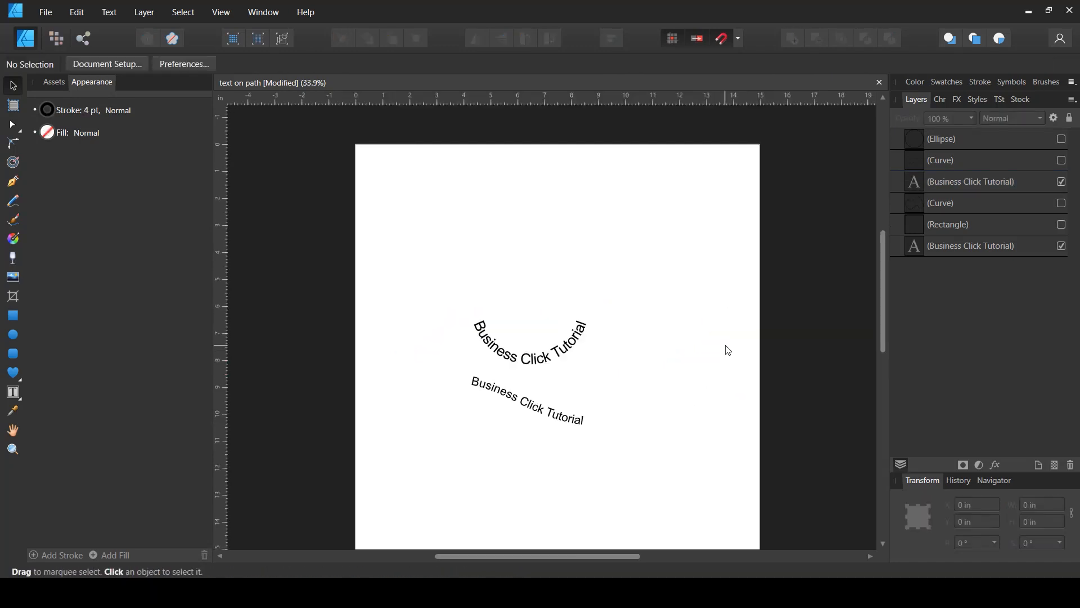